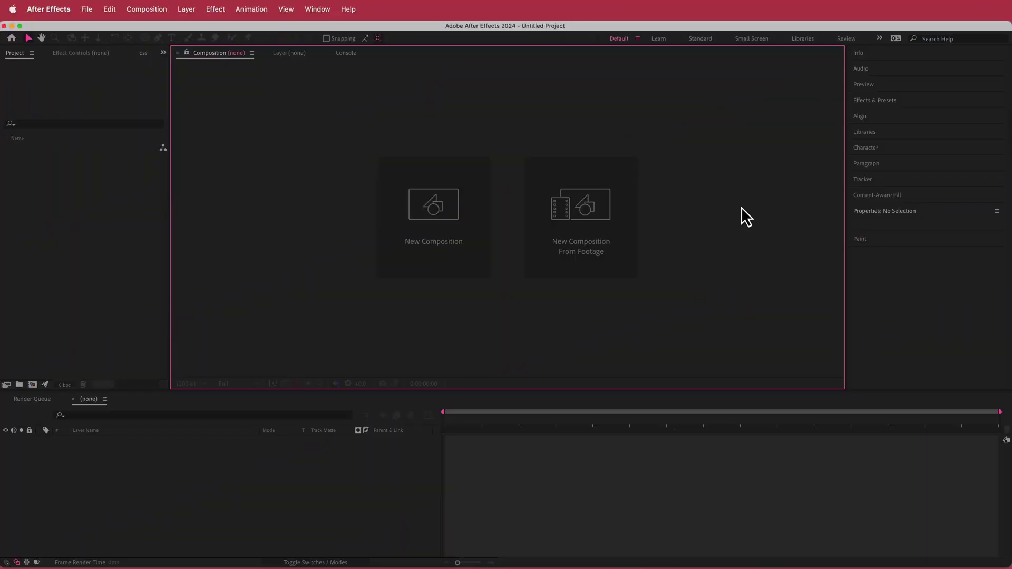
Step: Create a new 1920 x 1080 composition at 30 fps with a duration of 0:00:15:00
click(475, 225)
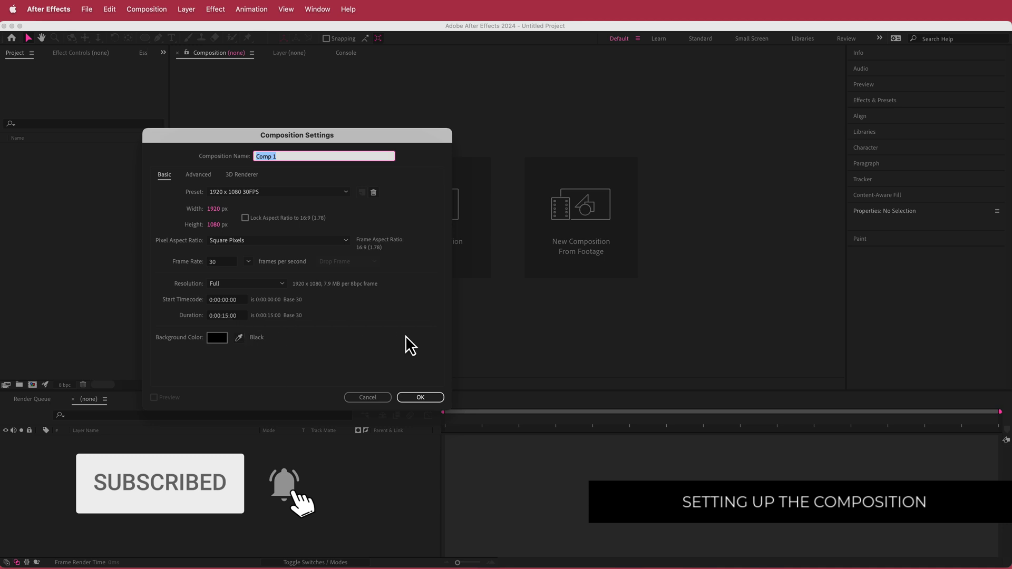
click(422, 399)
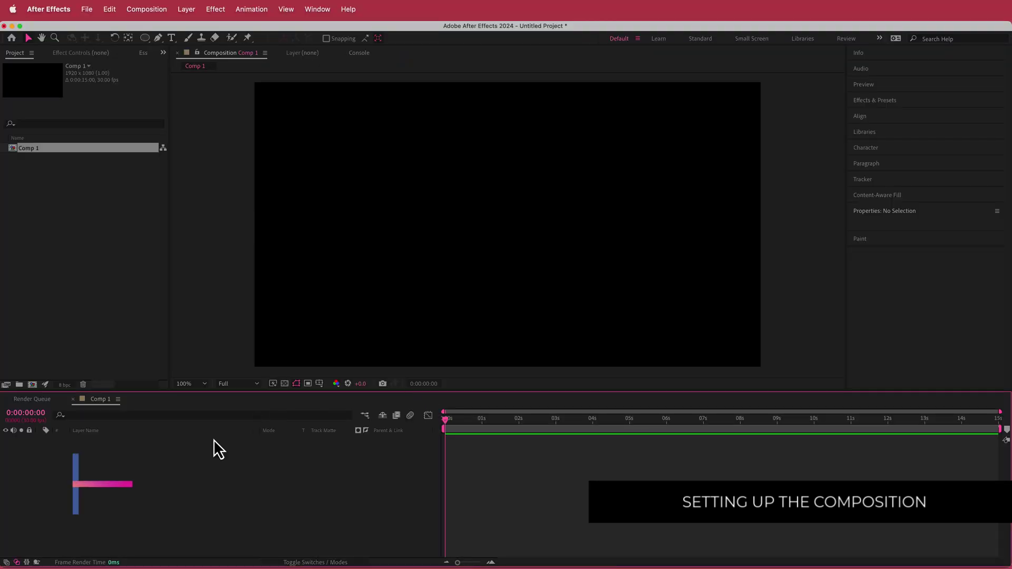
Step: Add a text layer to the composition reading "TEXT!"
right_click(201, 446)
mouse_move(230, 452)
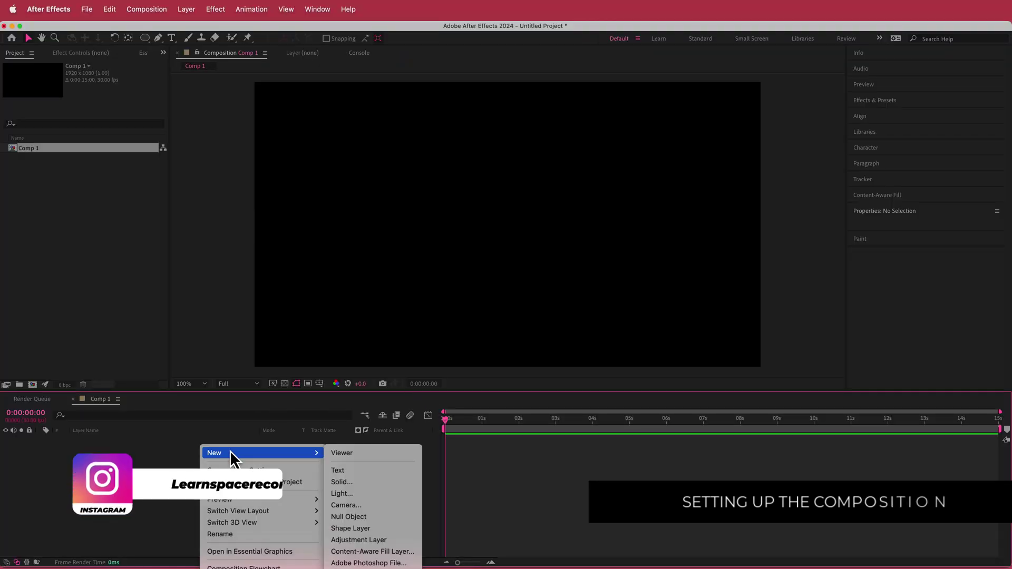
click(356, 472)
text(TEXT !)
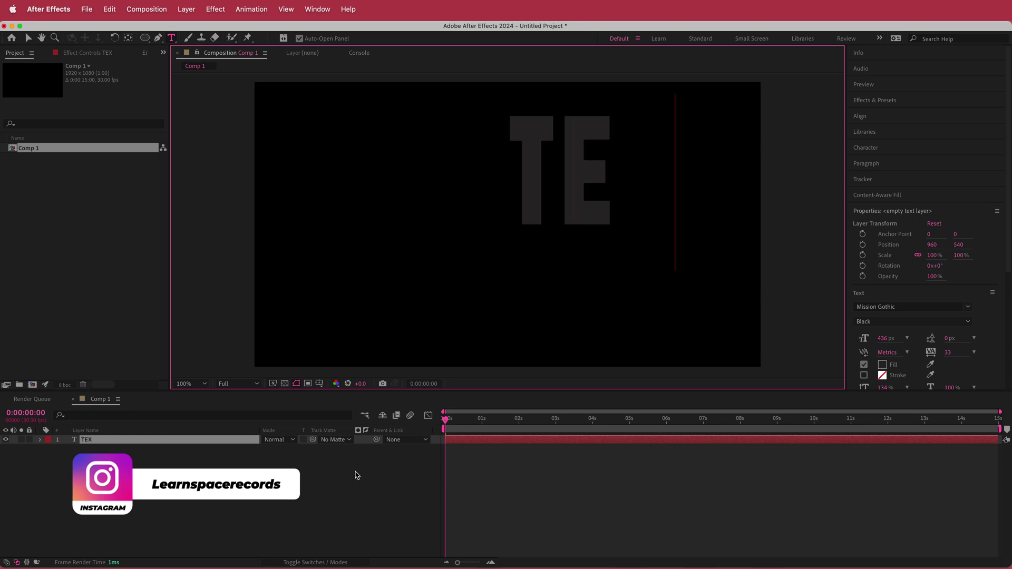
key(BackSpace)
key(BackSpace)
text(!)
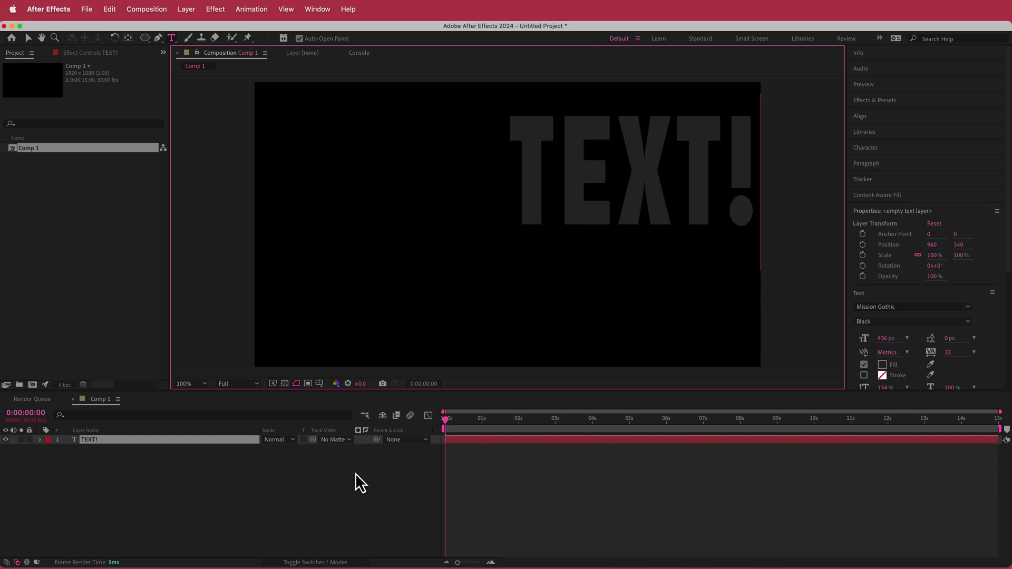
Step: Set the whole text's font size to 459 px and its tracking to 30
key(super+a)
drag(880, 343, 944, 353)
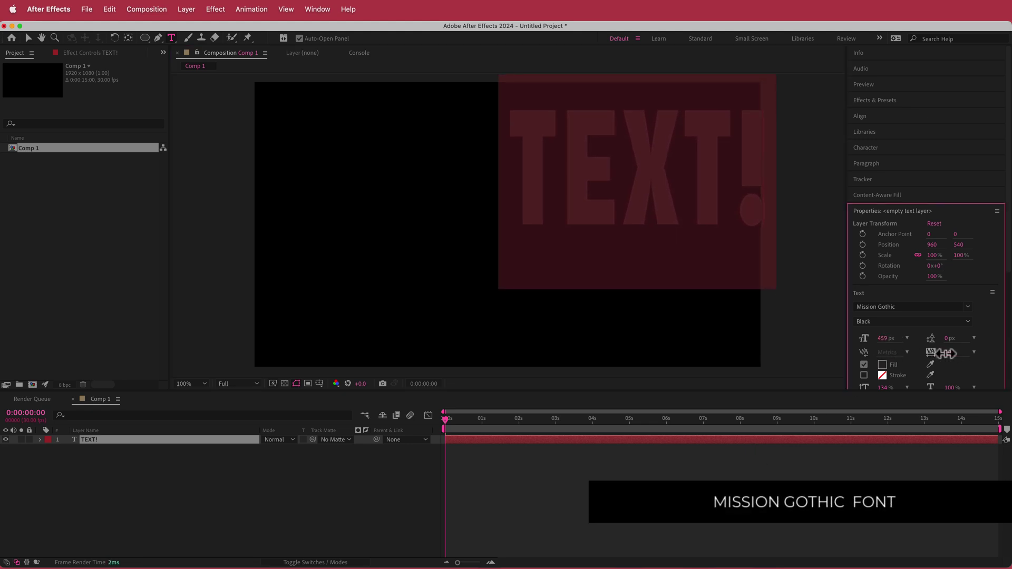
scroll(986, 338, down, 5)
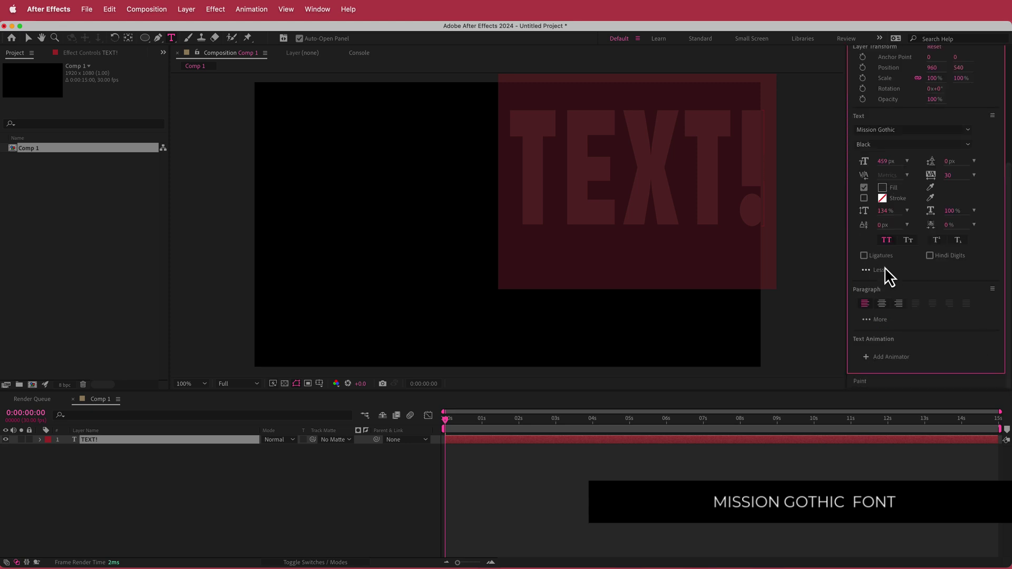
click(888, 240)
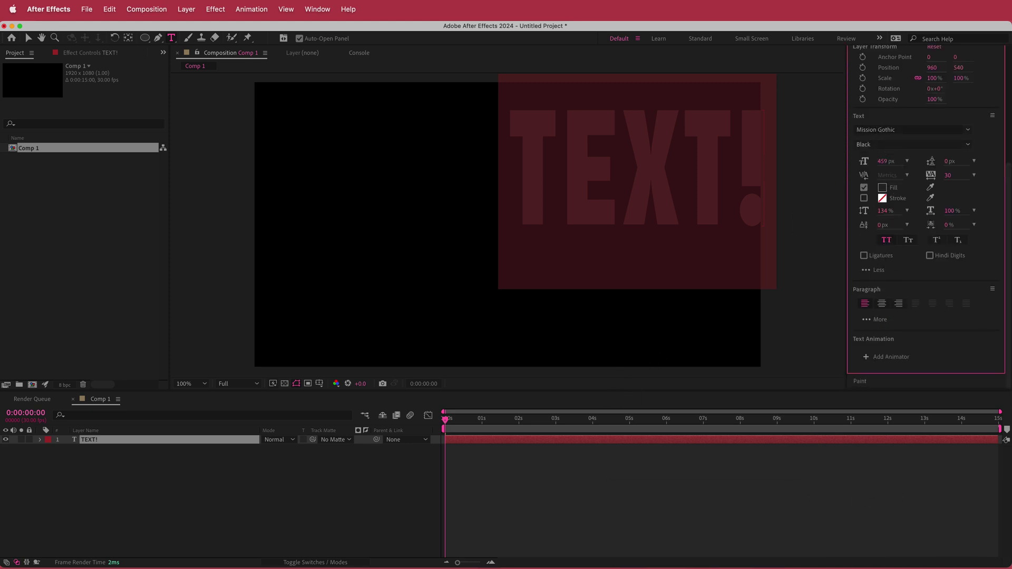
Step: Switch to Color Hunt to look at the palette containing #343131, and return to After Effects
key(super+Tab)
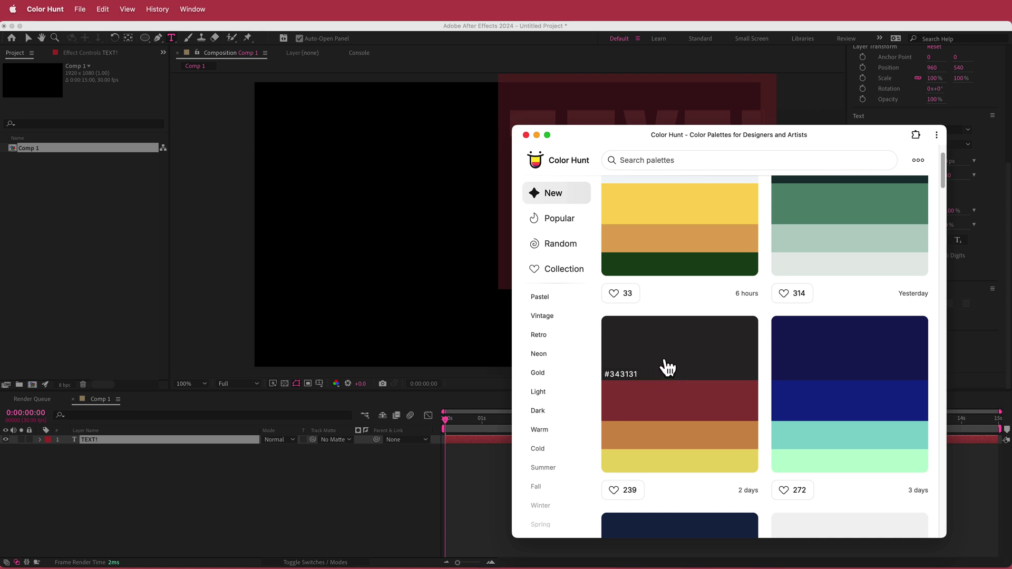
click(463, 297)
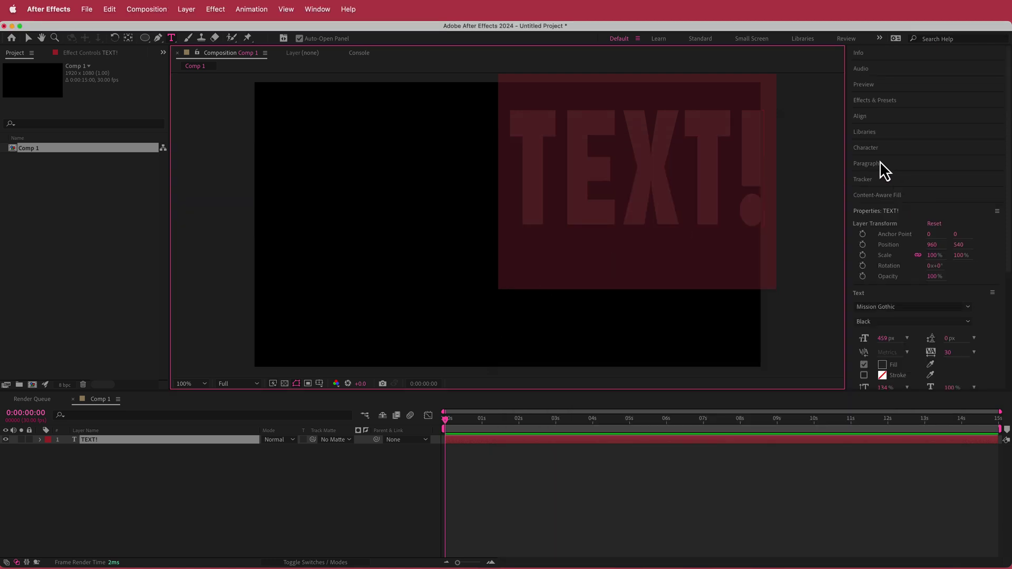
Step: Centre the text layer horizontally and vertically in the composition
click(860, 116)
click(875, 143)
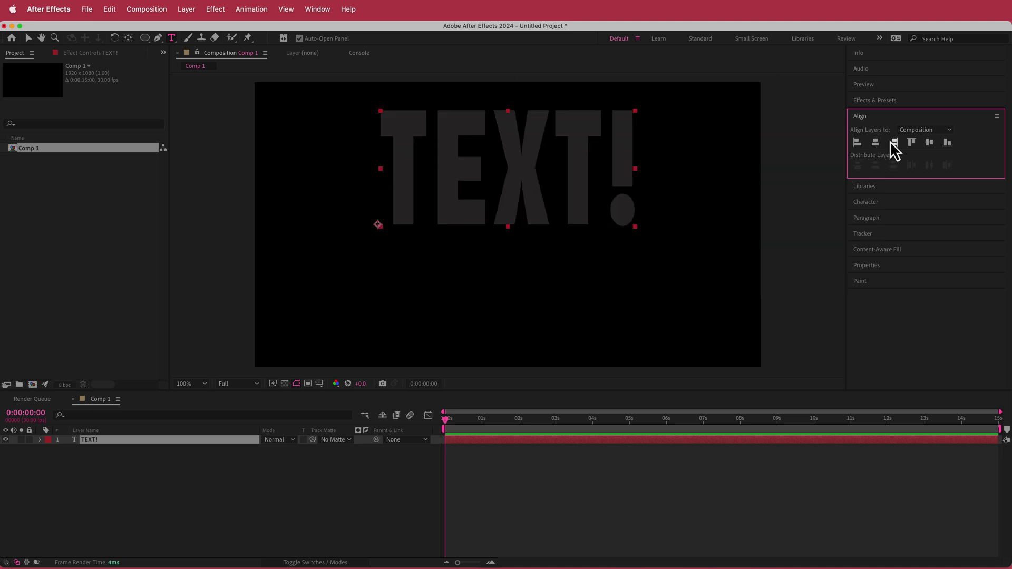
click(930, 143)
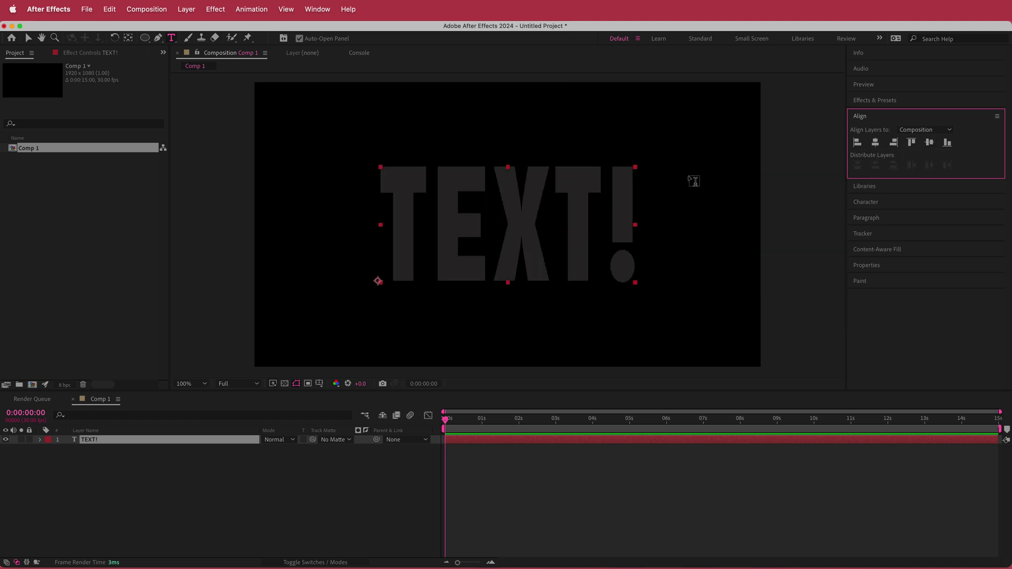
click(308, 479)
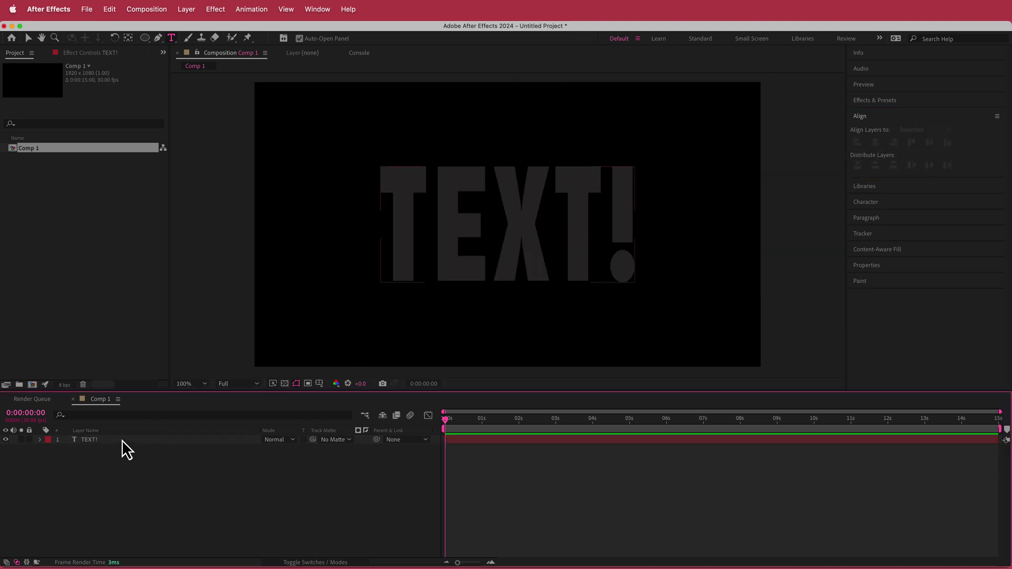
Step: Create shapes from the TEXT! layer so its letters become an outlines shape layer
click(89, 440)
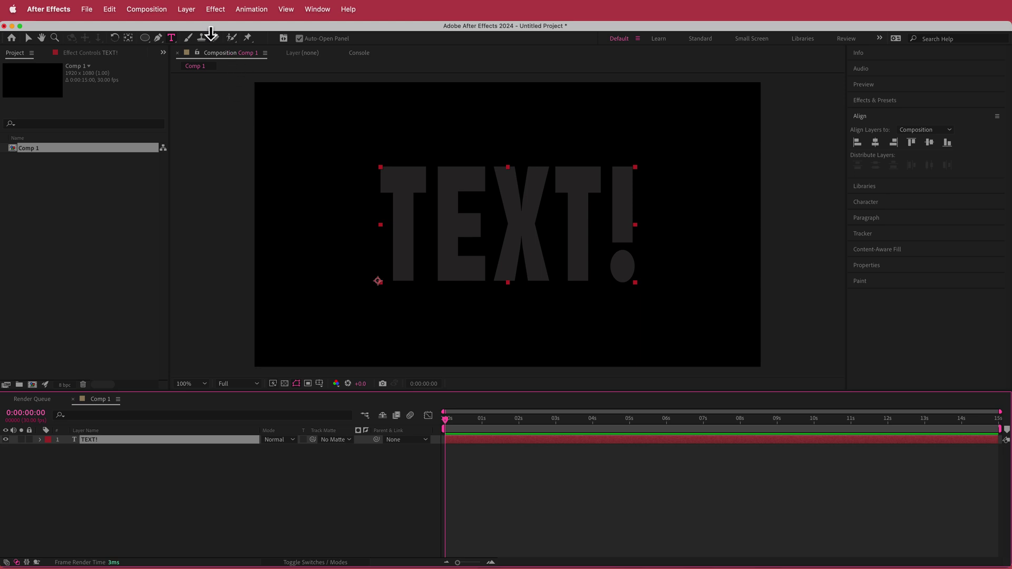
click(187, 10)
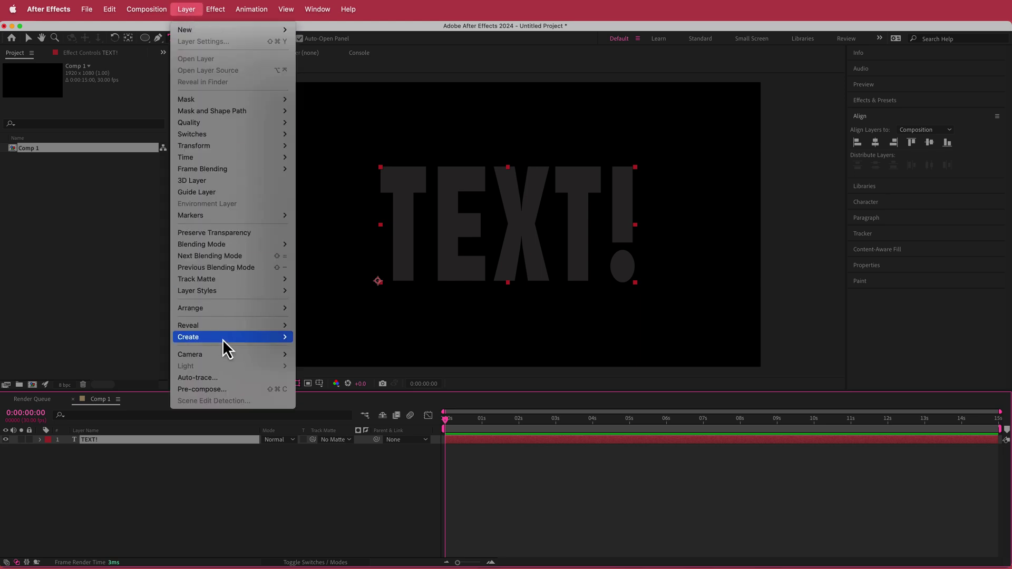
mouse_move(227, 338)
click(358, 350)
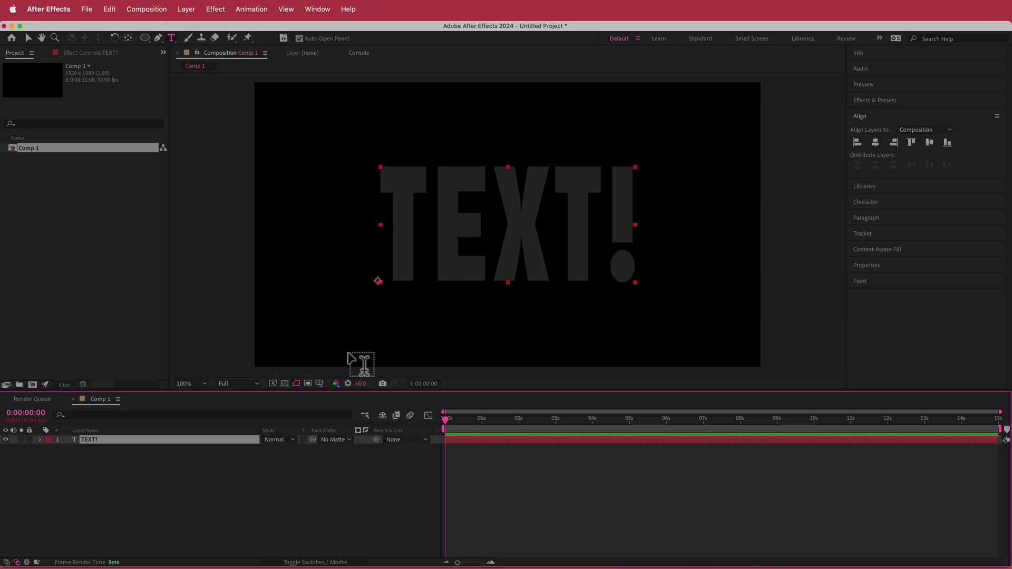
Step: Select all the letter groups in the TEXT! Outlines contents and filter the timeline for "path"
click(40, 441)
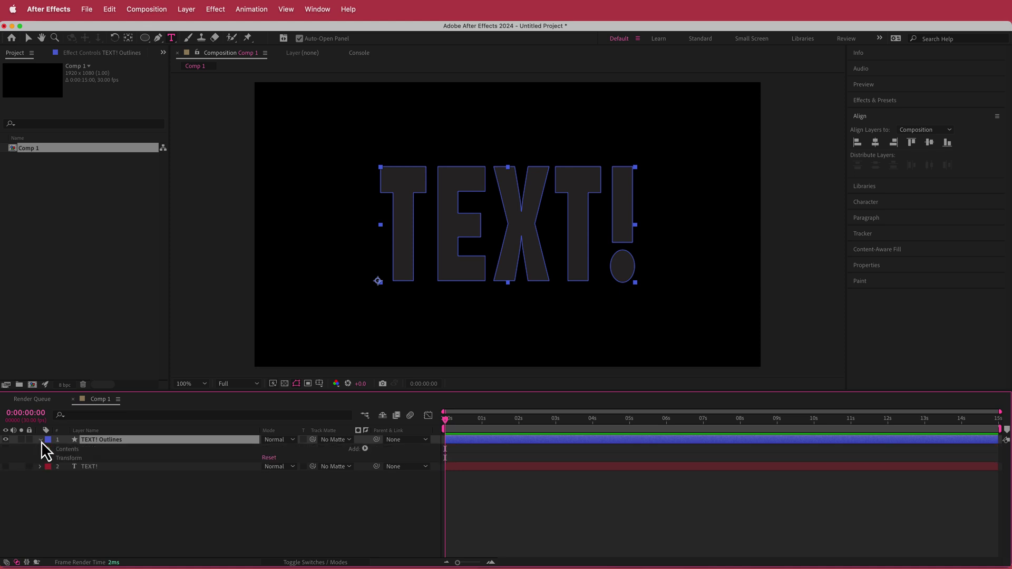
click(50, 450)
drag(59, 451, 70, 496)
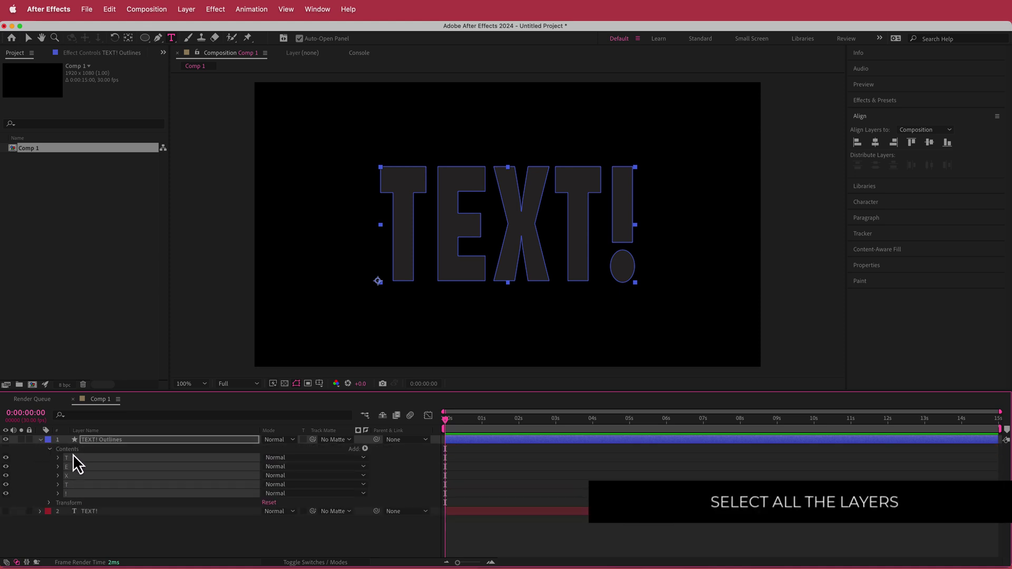
click(104, 415)
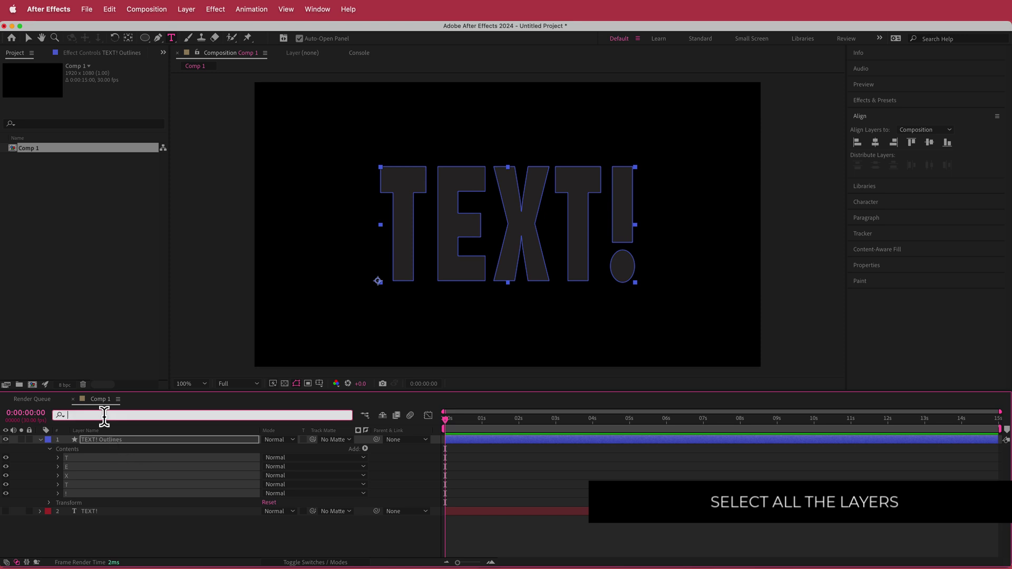
text(path)
key(Return)
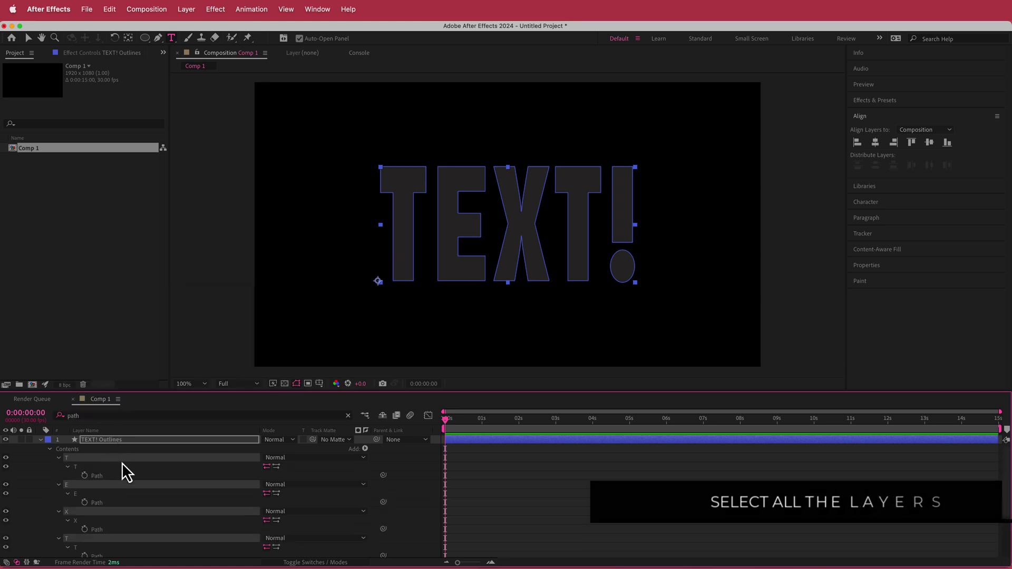
Step: Enable keyframing at 0 seconds for every letter's Path, including both parts of the exclamation mark
click(85, 476)
click(85, 503)
click(84, 530)
click(84, 556)
scroll(94, 543, down, 3)
click(85, 529)
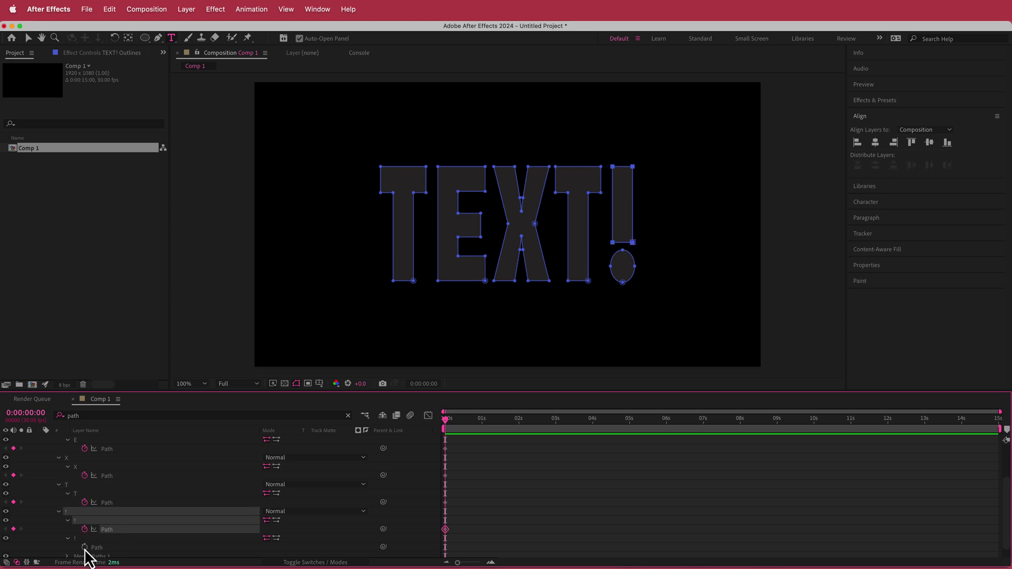
click(84, 548)
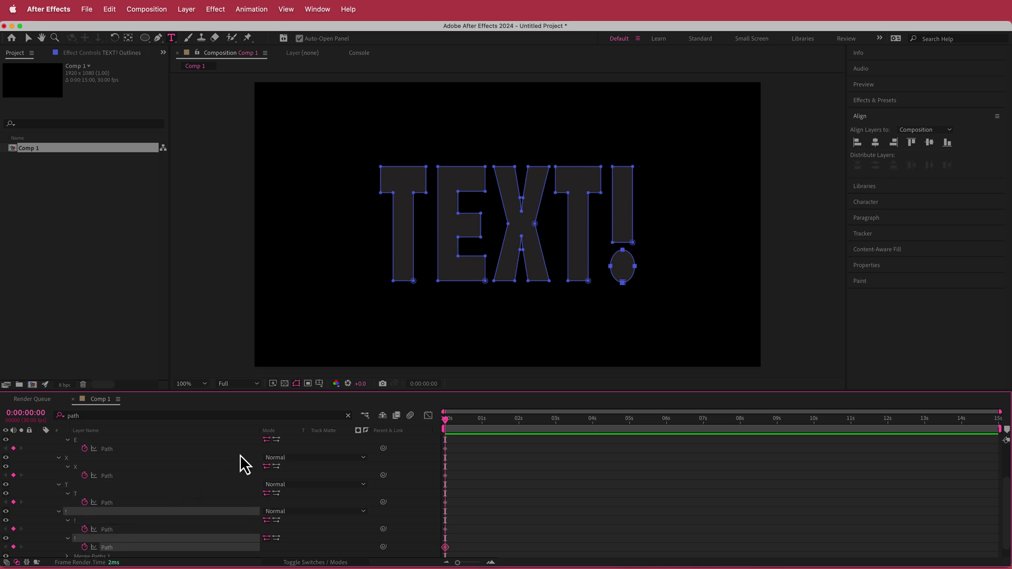
Step: At 0:00:01:00, show the proportional grid and stretch all the letter paths vertically to its lowest and highest horizontal lines
key(u)
drag(448, 419, 484, 420)
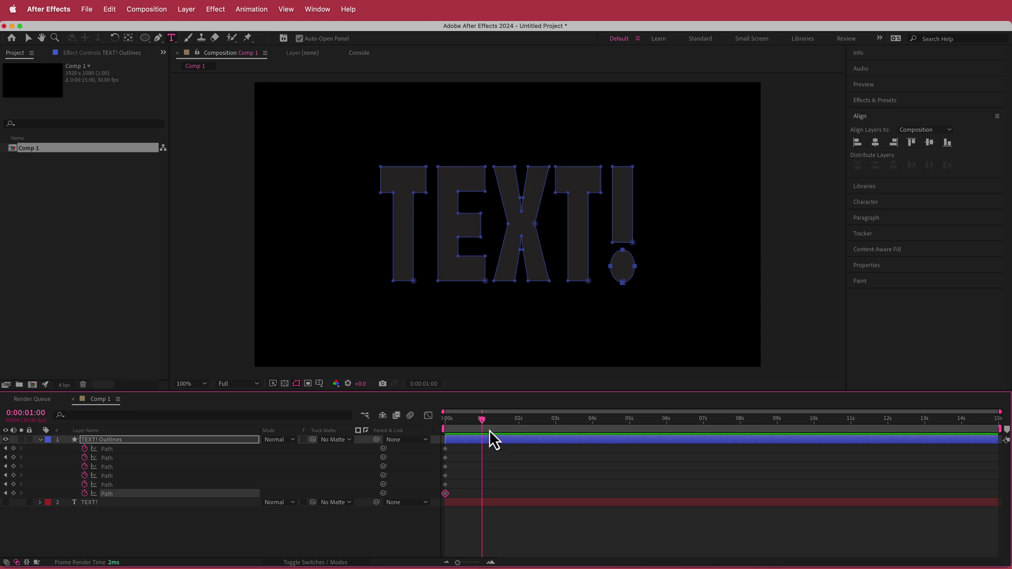
drag(110, 487, 667, 303)
key(v)
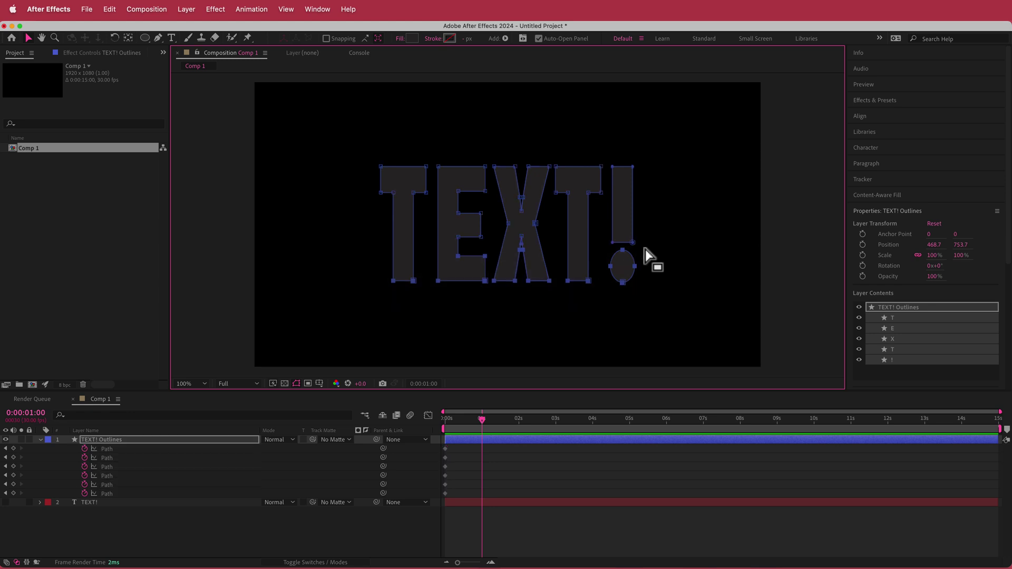
drag(644, 242, 606, 248)
click(319, 384)
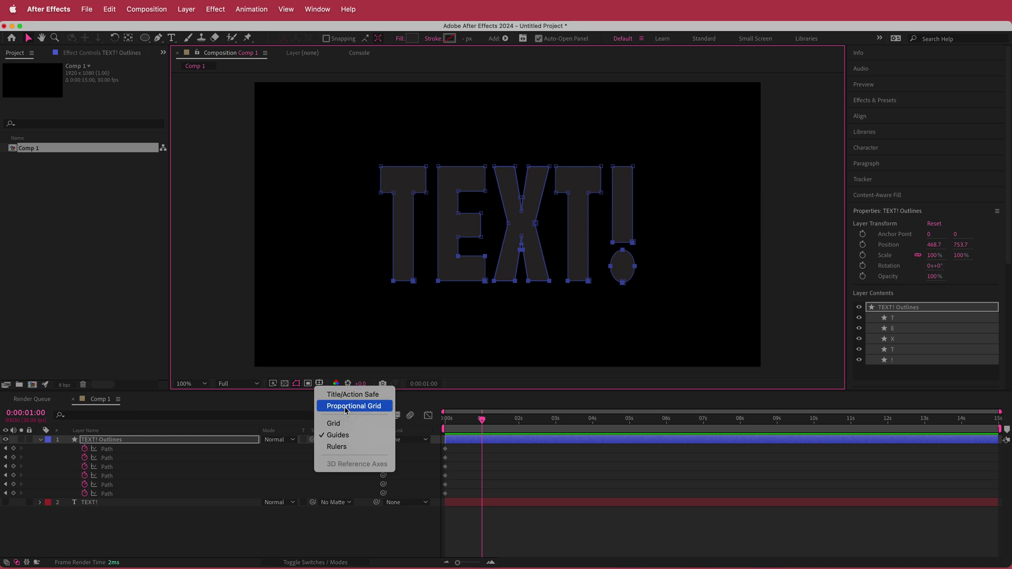
click(346, 408)
drag(623, 283, 624, 322)
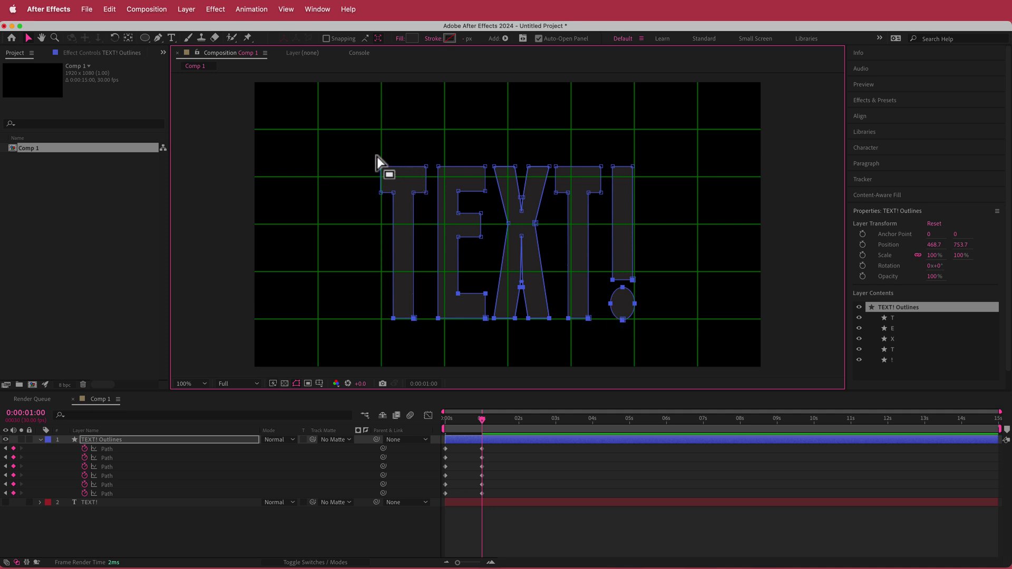
drag(351, 147, 666, 208)
drag(633, 168, 633, 132)
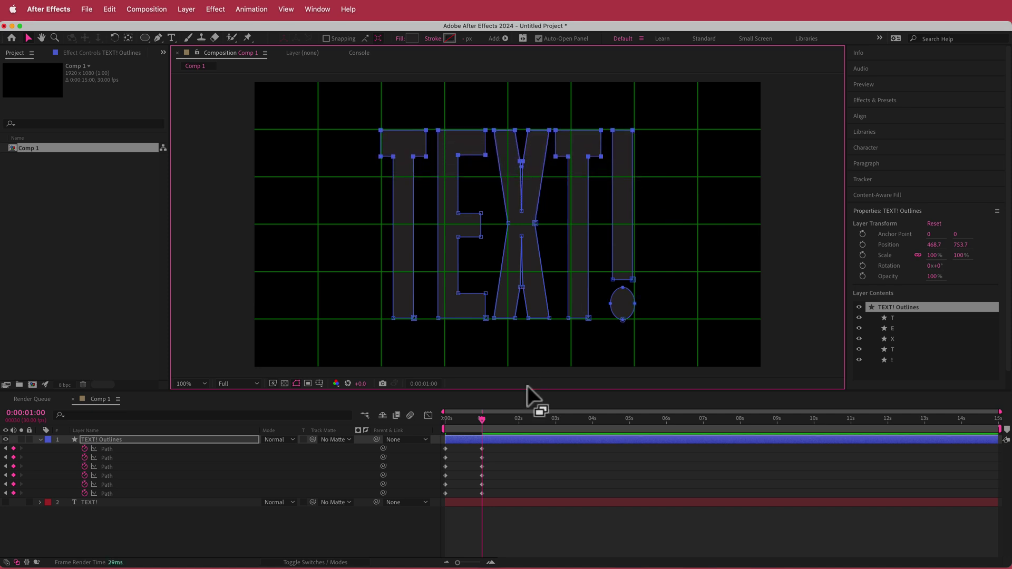
Step: Play the stretching animation from the start of the composition to check it
drag(483, 421, 429, 426)
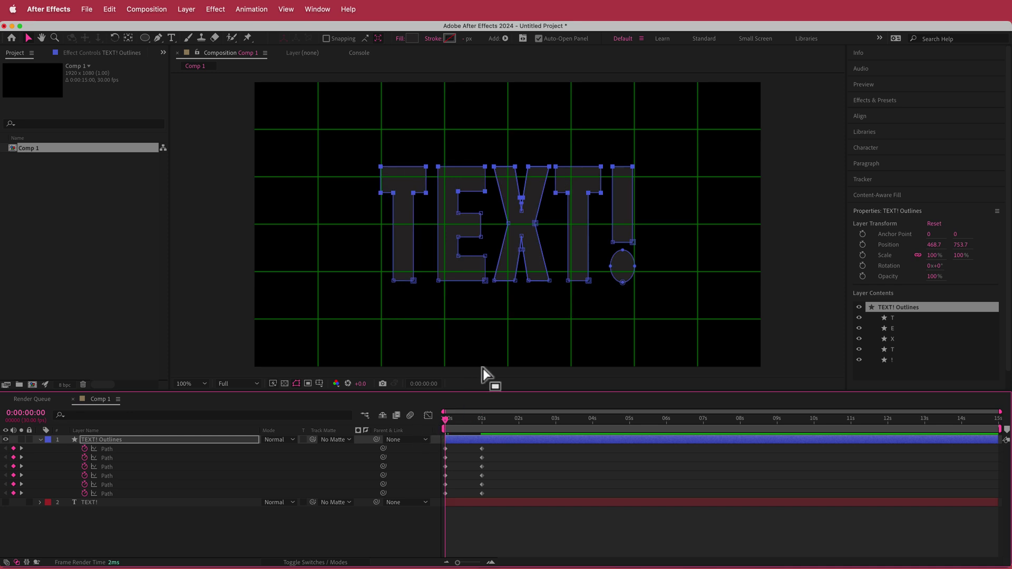
key(space)
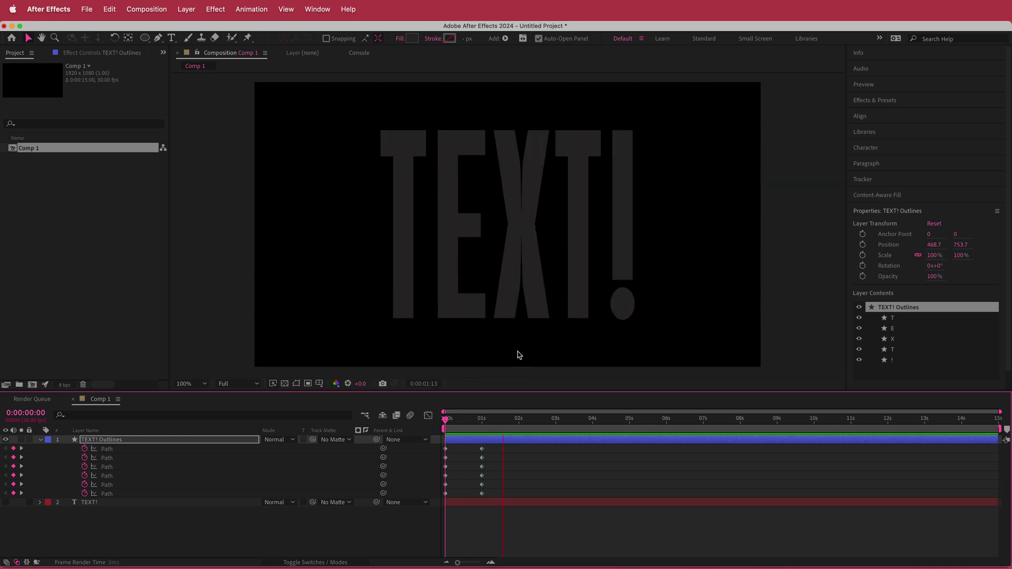
key(space)
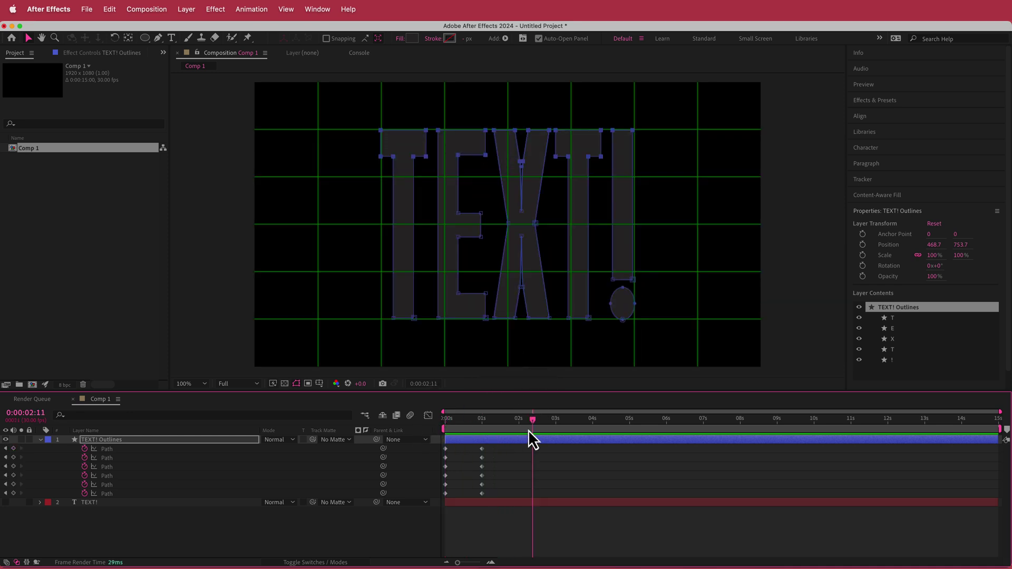
Step: Copy the first Path keyframes of all letters and paste them at 0:00:02:00
drag(454, 455, 441, 497)
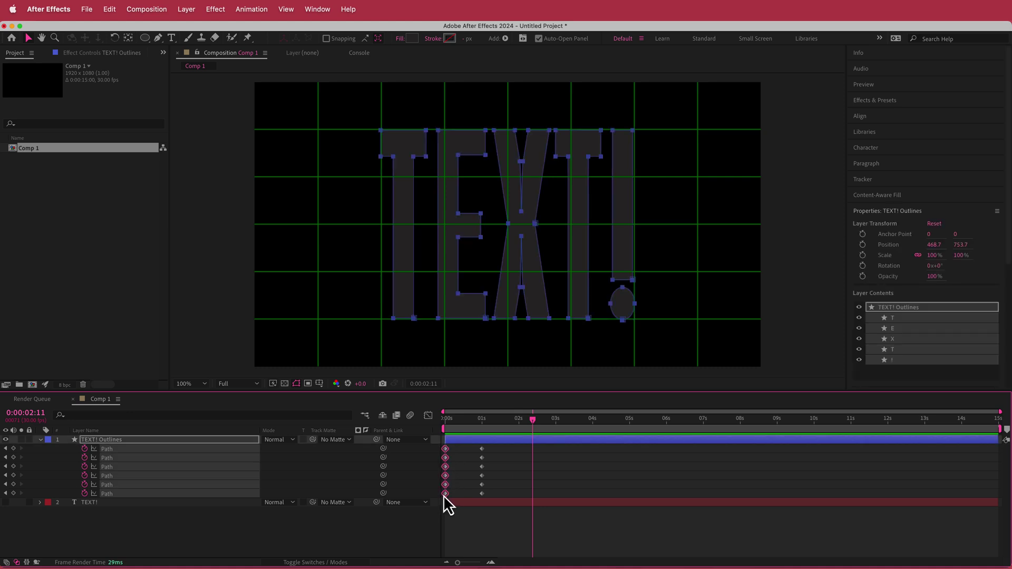
drag(536, 420, 520, 423)
key(super+v)
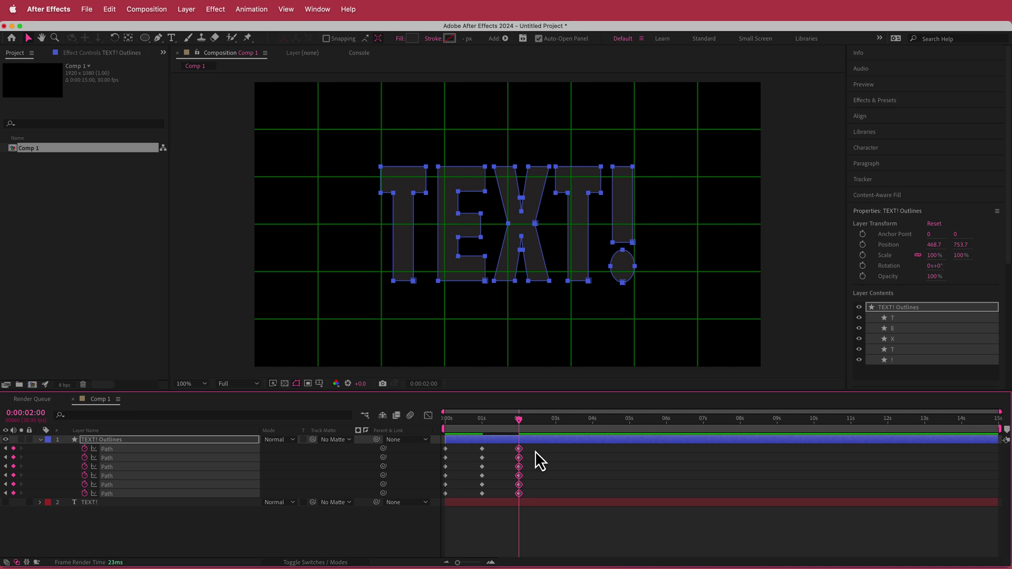
Step: Hide the proportional grid and apply Easy Ease to all the Path keyframes of the outlines layer
drag(556, 445, 441, 500)
click(319, 383)
click(335, 406)
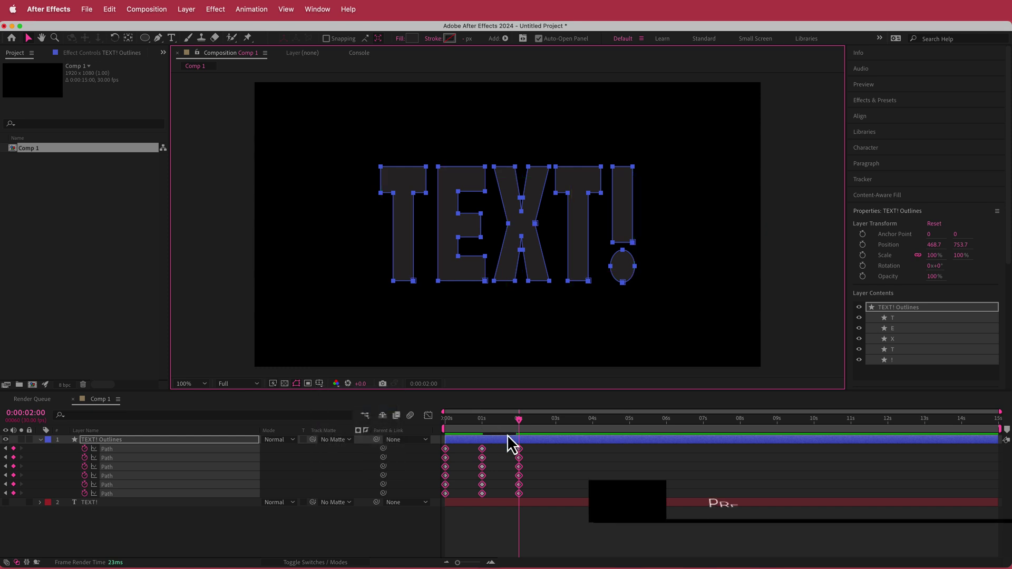
click(251, 10)
mouse_move(305, 129)
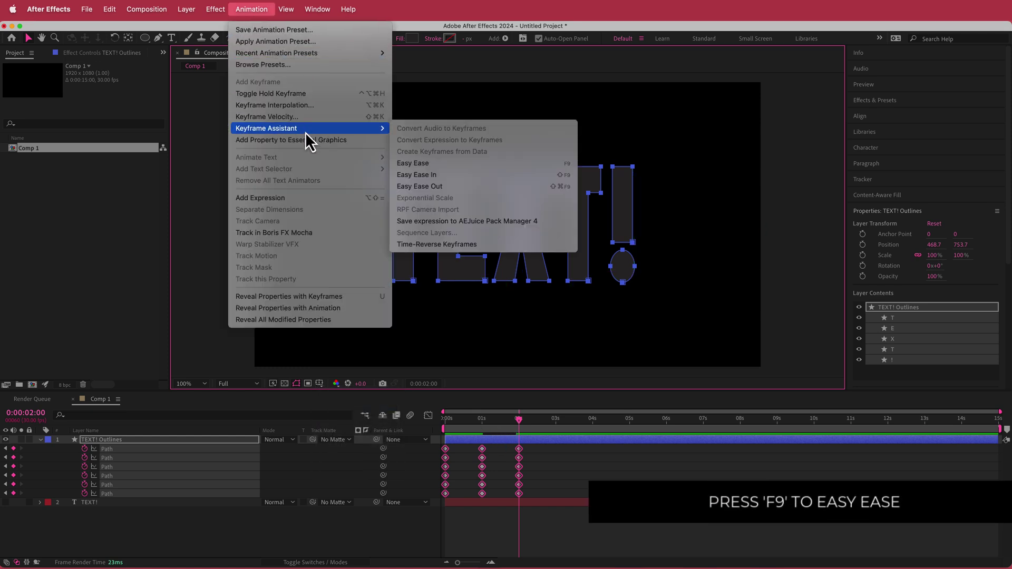
click(457, 163)
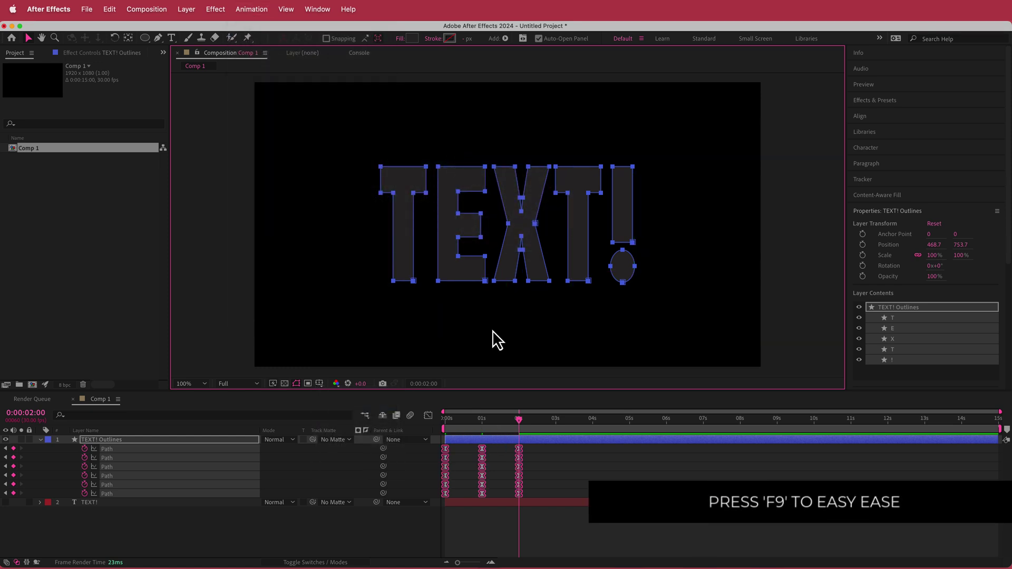
Step: Reshape the Path speed curves so each one-second move between 0 and 2 seconds eases into a sharp peak midway
click(428, 416)
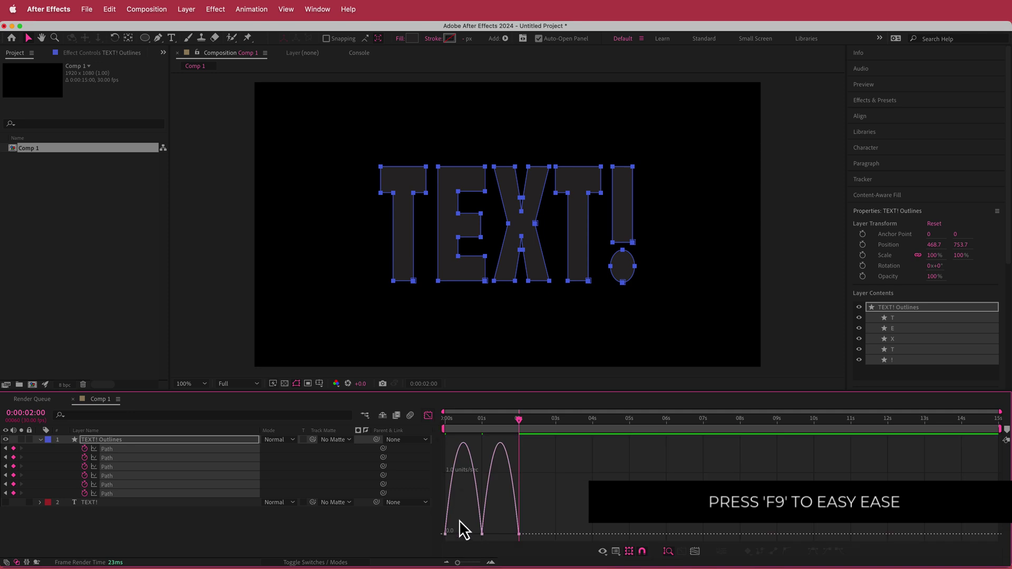
drag(460, 563, 474, 563)
drag(479, 514, 511, 533)
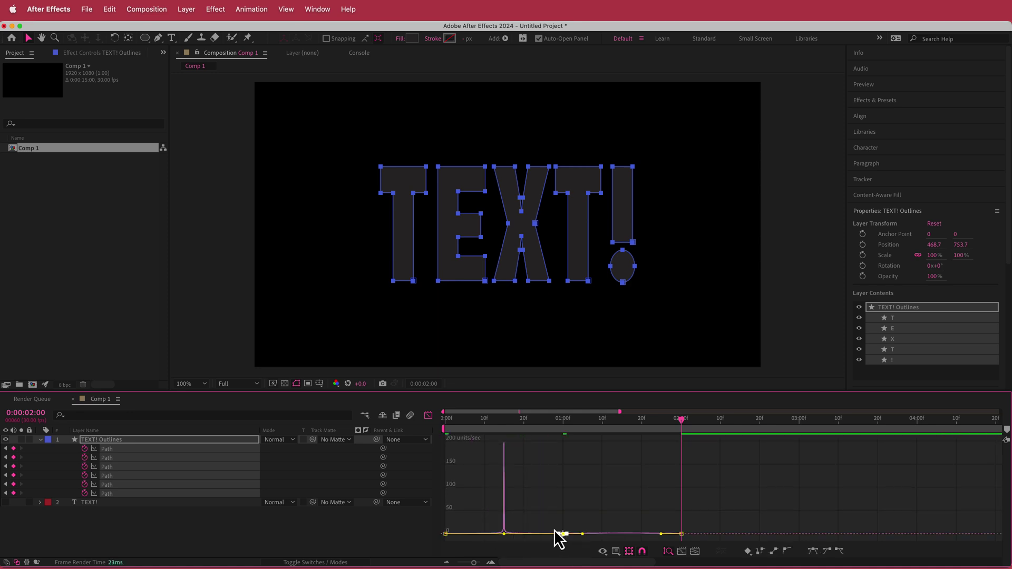
click(586, 534)
drag(583, 535, 623, 531)
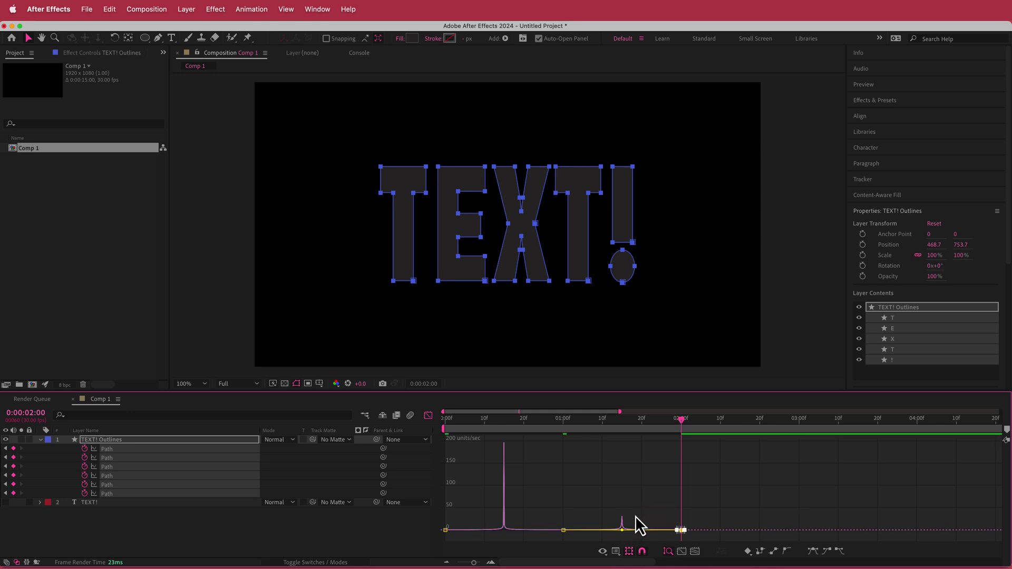
key(shift+F3)
Step: Play the eased stretching animation from the start of the composition to check its timing
drag(944, 421, 452, 439)
key(space)
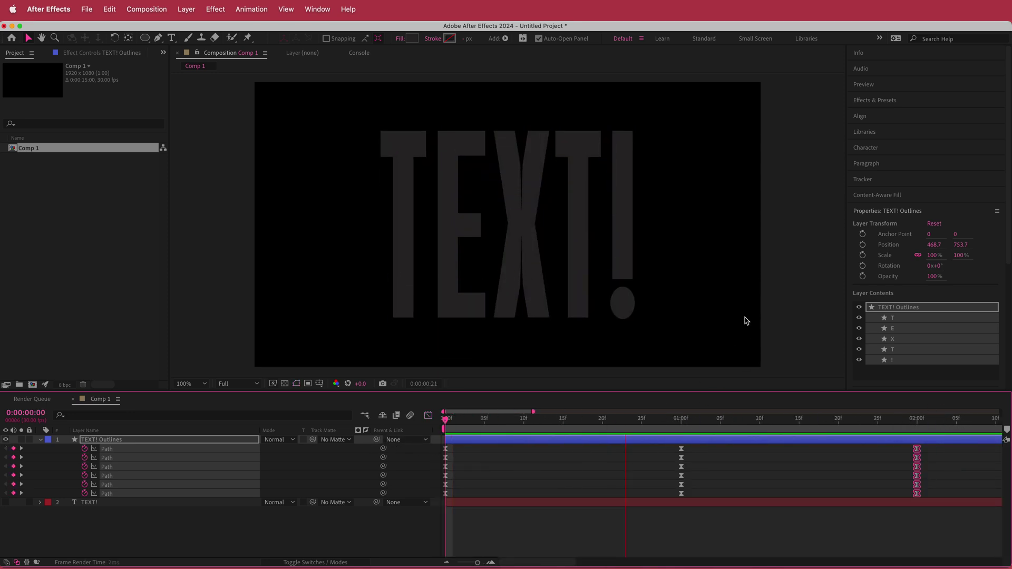
key(space)
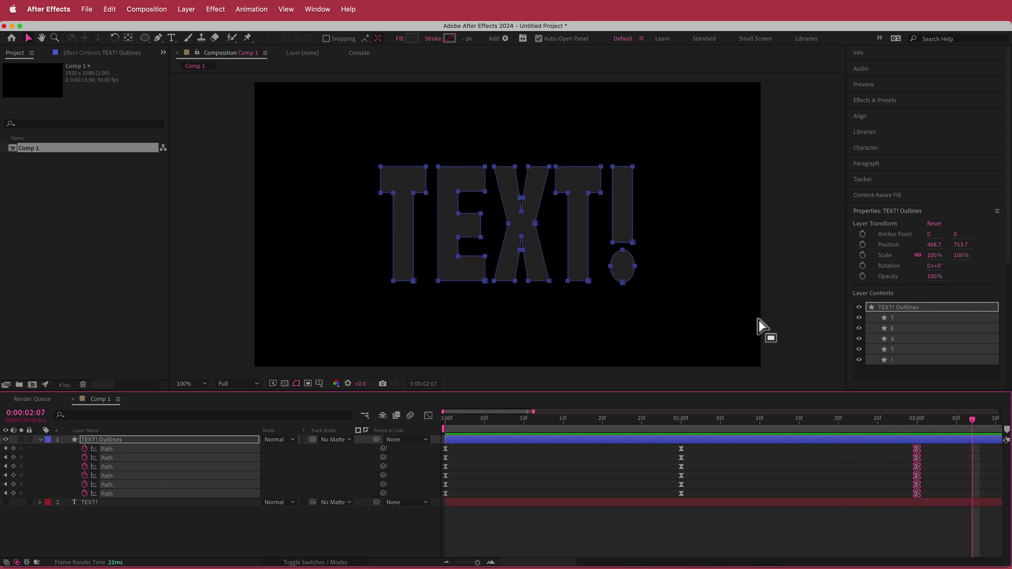
Step: Copy all letters' Path keyframes at 1 and 2 seconds and paste them at 0:00:03:00
key(minus)
key(minus)
key(minus)
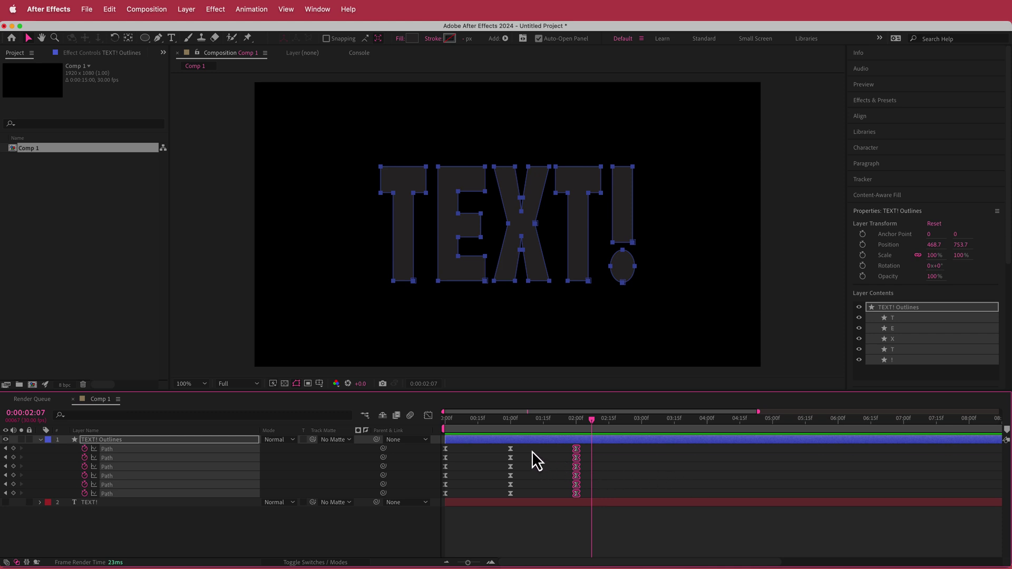
drag(602, 448, 488, 499)
drag(591, 428, 641, 425)
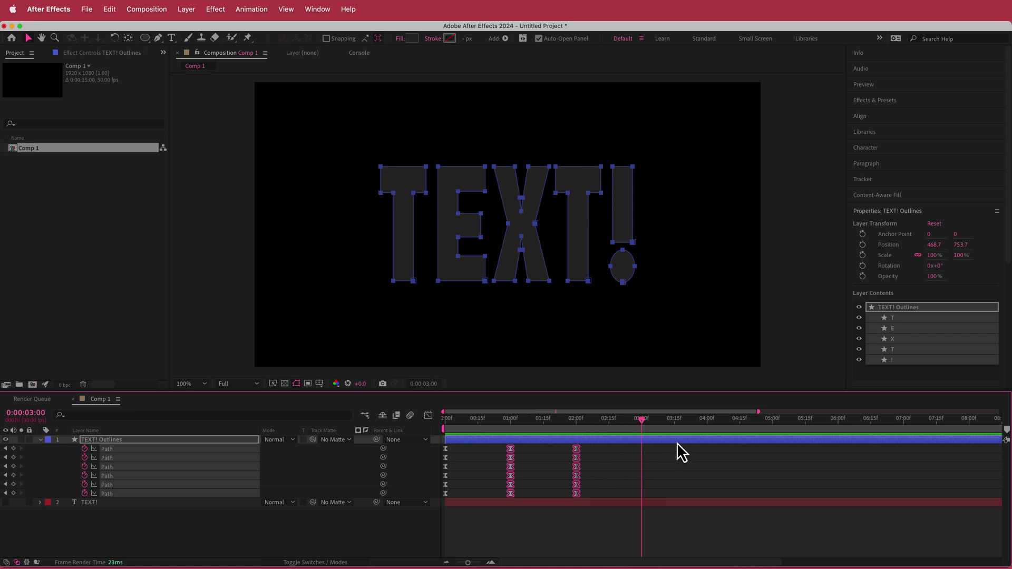
key(super+v)
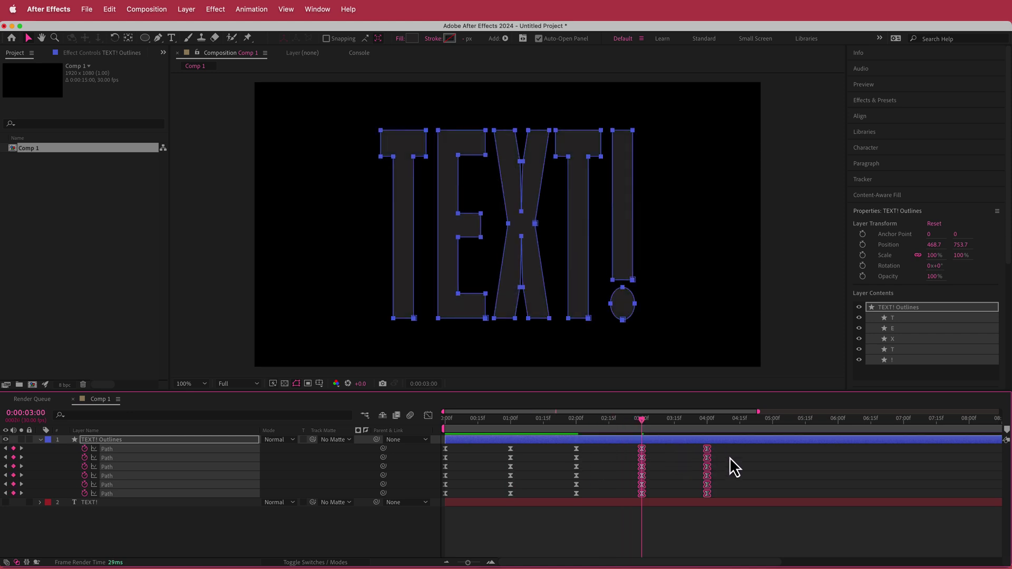
Step: Reshape the Path speed curve between 2 and 3 seconds into a sharp central peak matching the other moves
drag(743, 447, 416, 501)
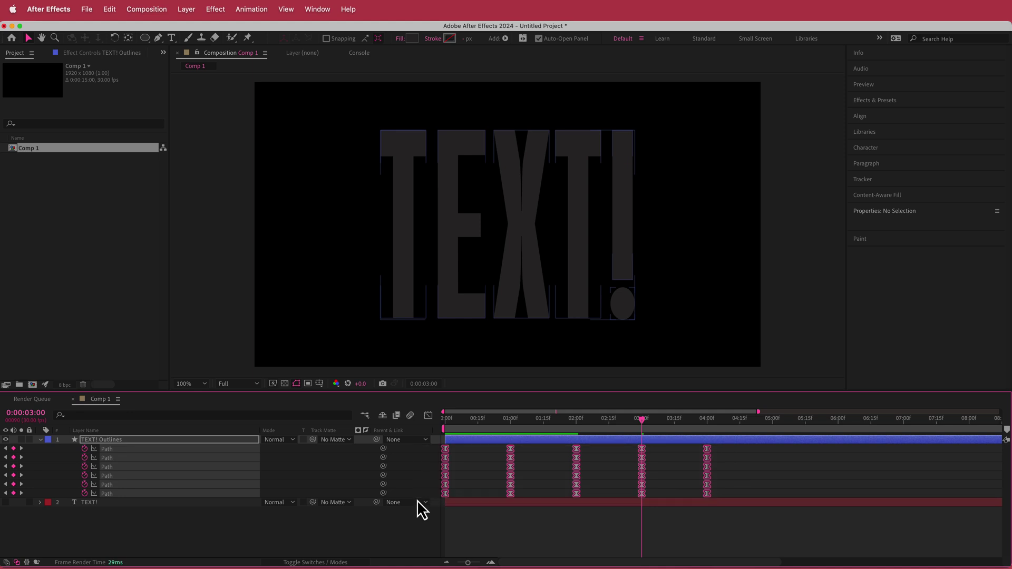
click(428, 420)
scroll(591, 540, up, 4)
scroll(575, 525, down, 2)
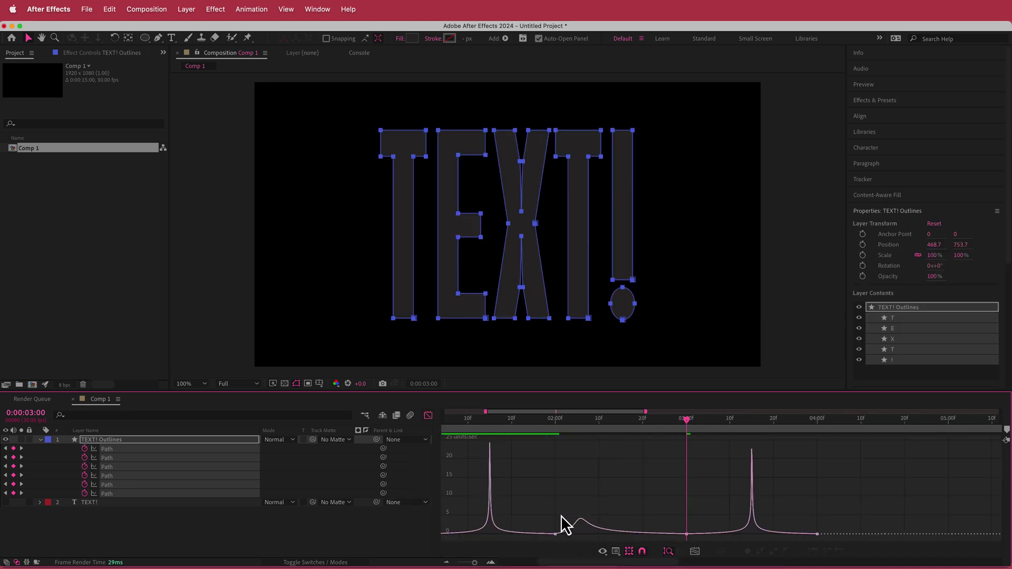
drag(552, 539, 616, 529)
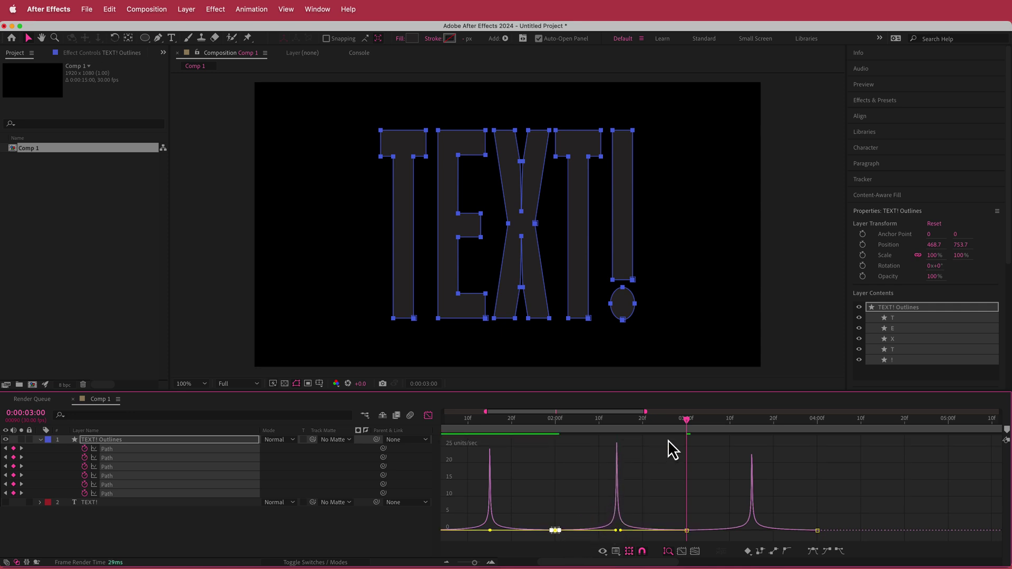
drag(684, 422, 786, 420)
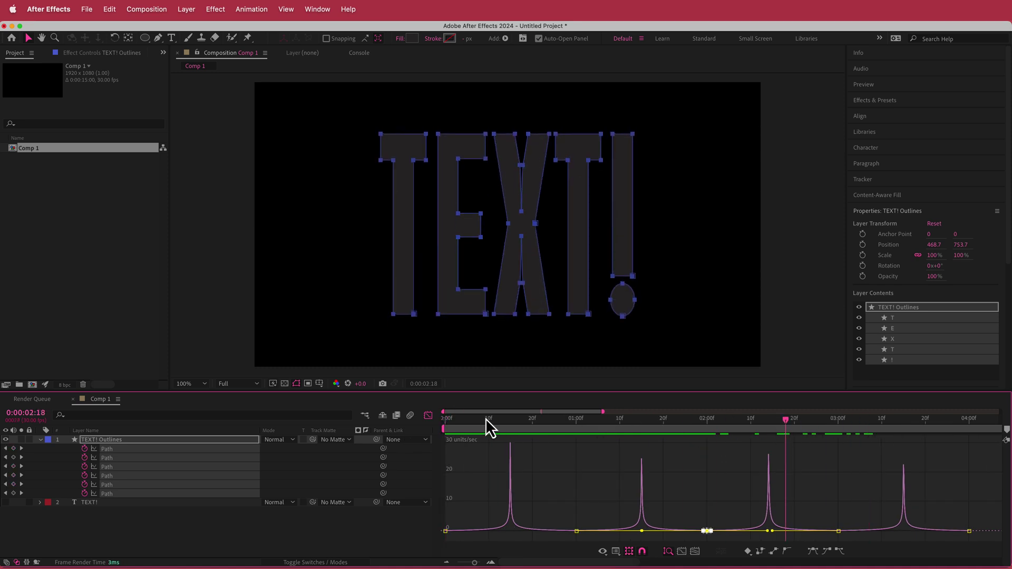
click(428, 416)
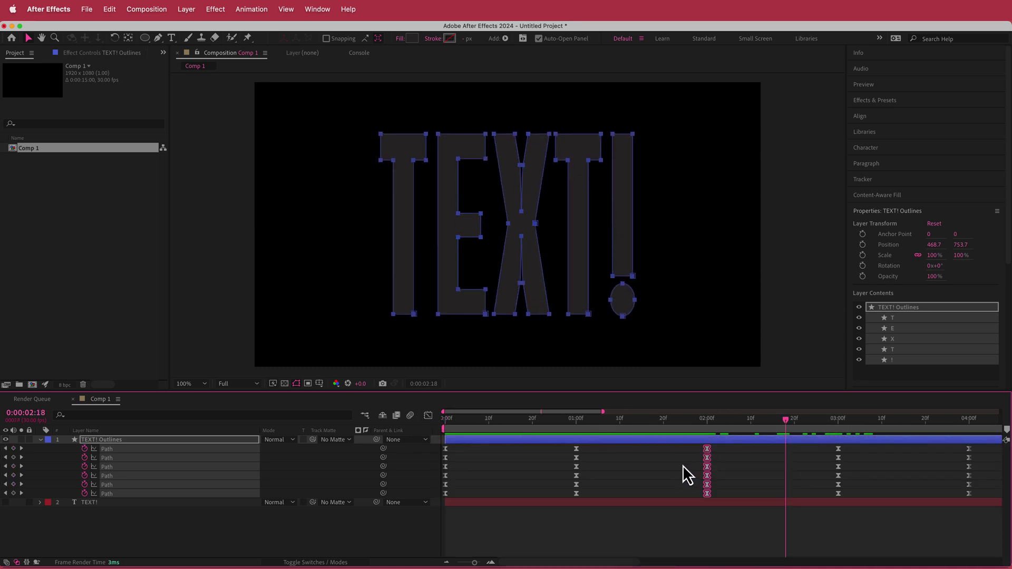
Step: Stagger the letters' Path keyframes in time, shifting each row about three frames after the one above, and return to the start
mouse_move(619, 563)
mouse_down()
mouse_move(655, 564)
mouse_move(618, 564)
mouse_up()
drag(986, 457, 459, 459)
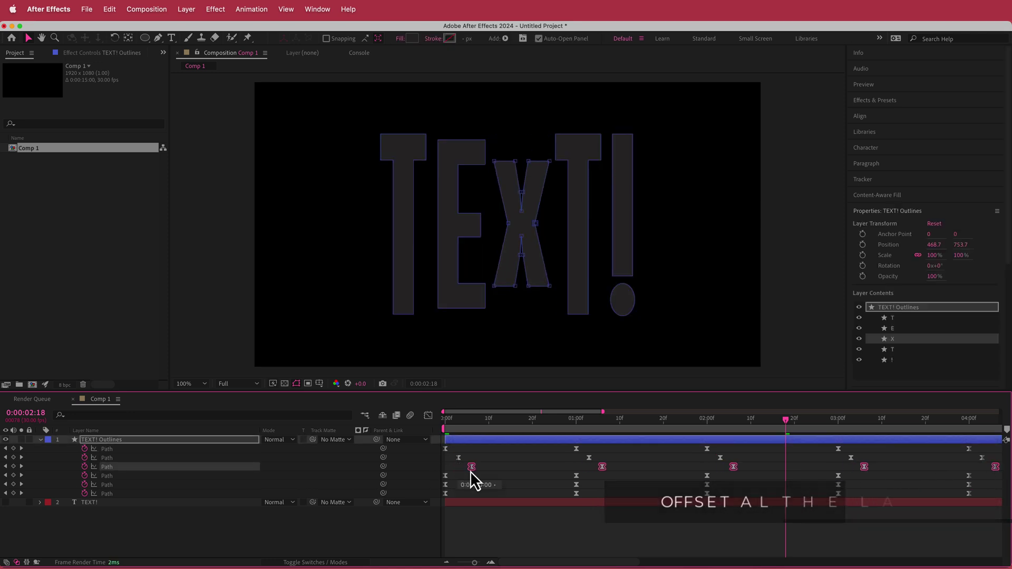
key(comma)
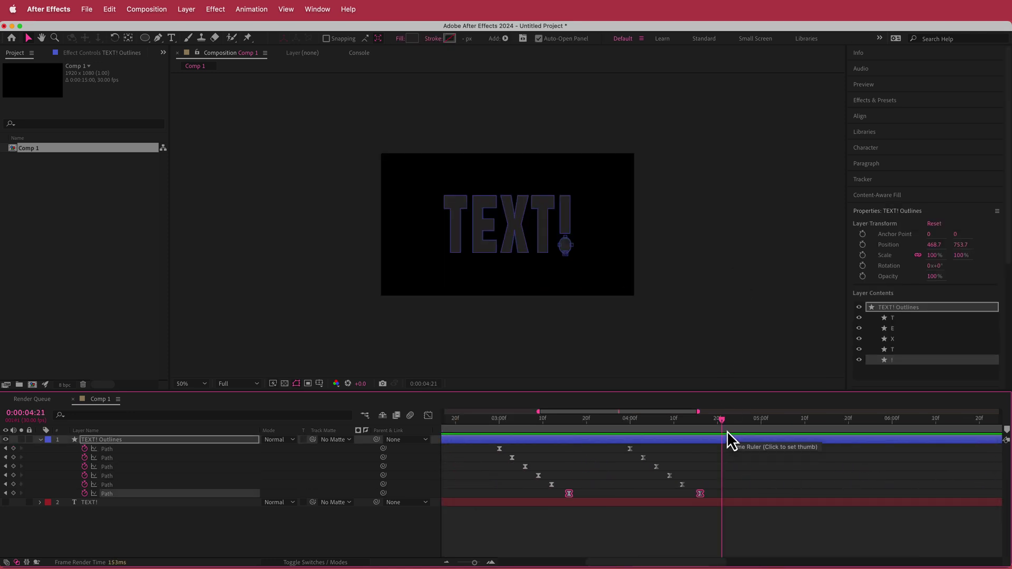
drag(723, 434, 383, 446)
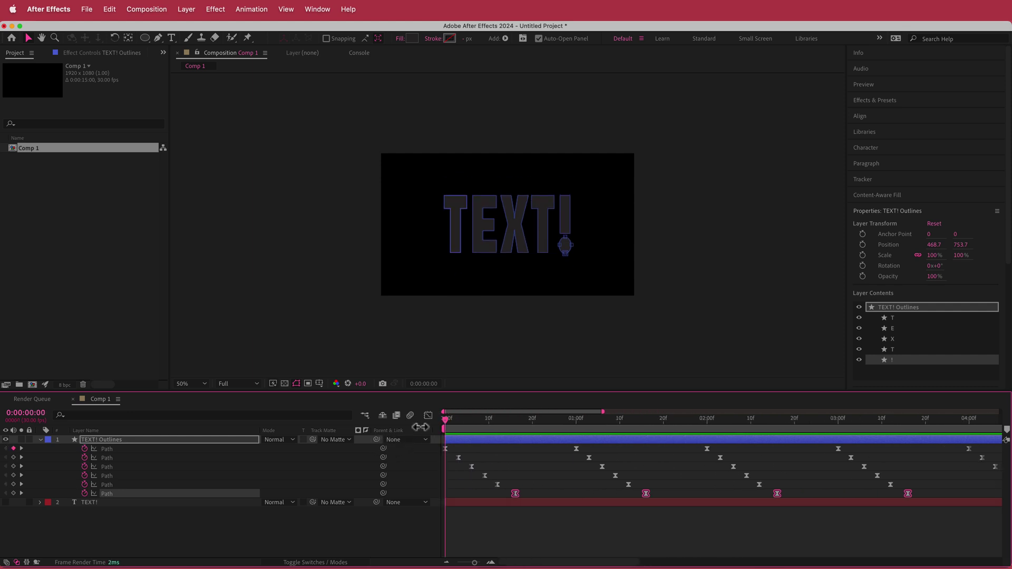
Step: Duplicate the TEXT! Outlines layer, rename the lower copy STROKE and collapse its properties
click(94, 516)
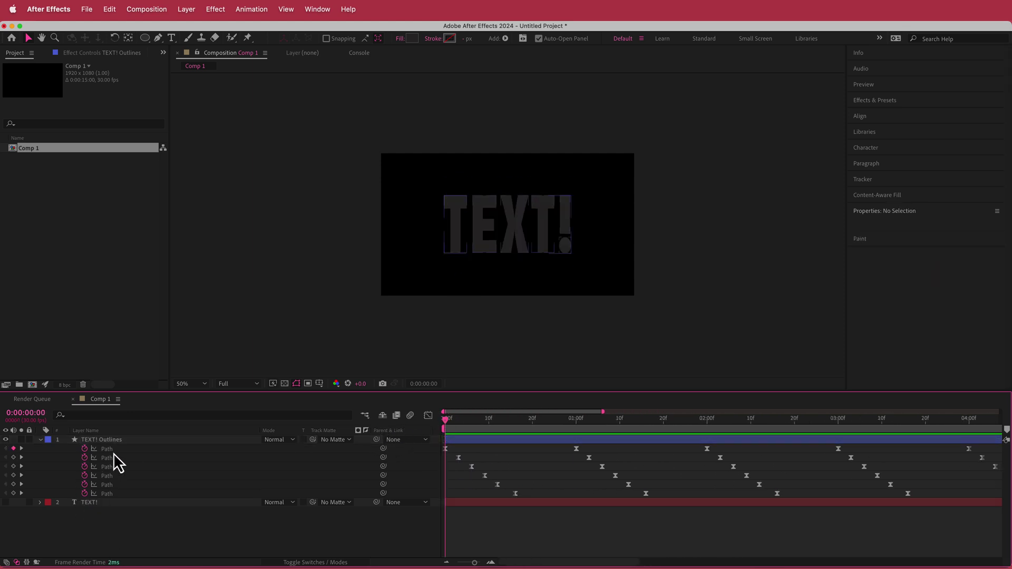
click(115, 441)
key(super+d)
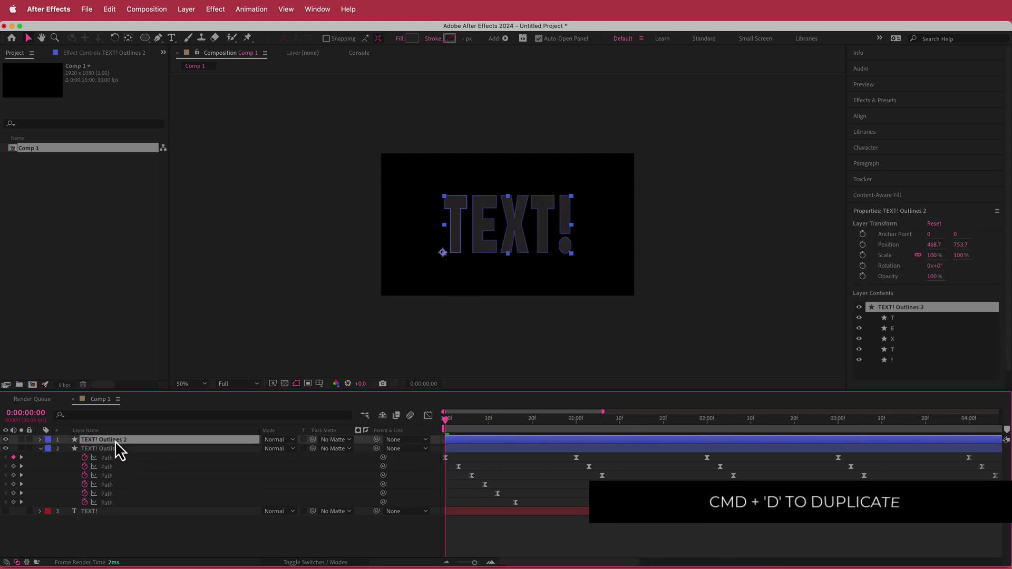
click(116, 449)
key(Return)
text(STROKE)
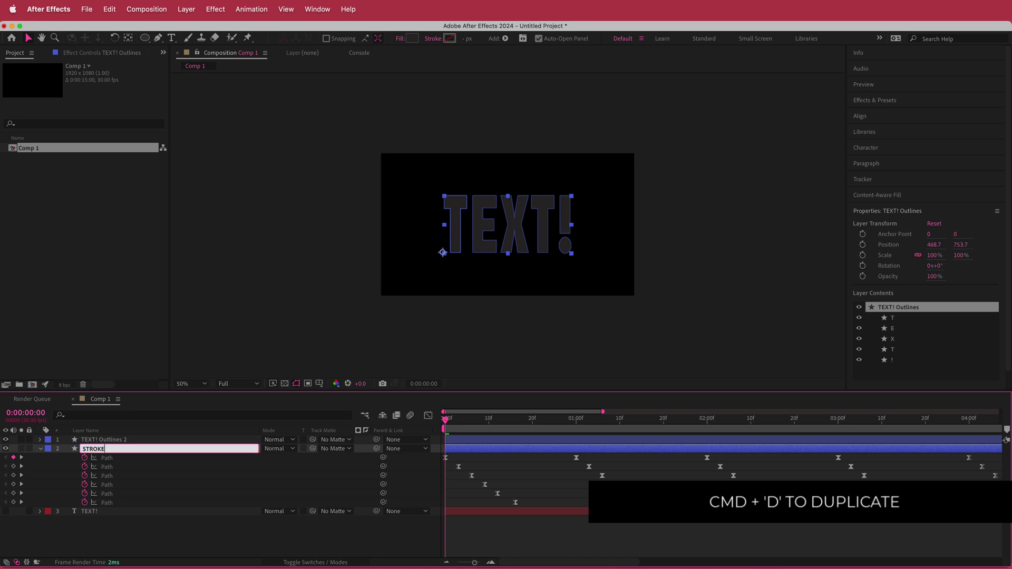
key(Return)
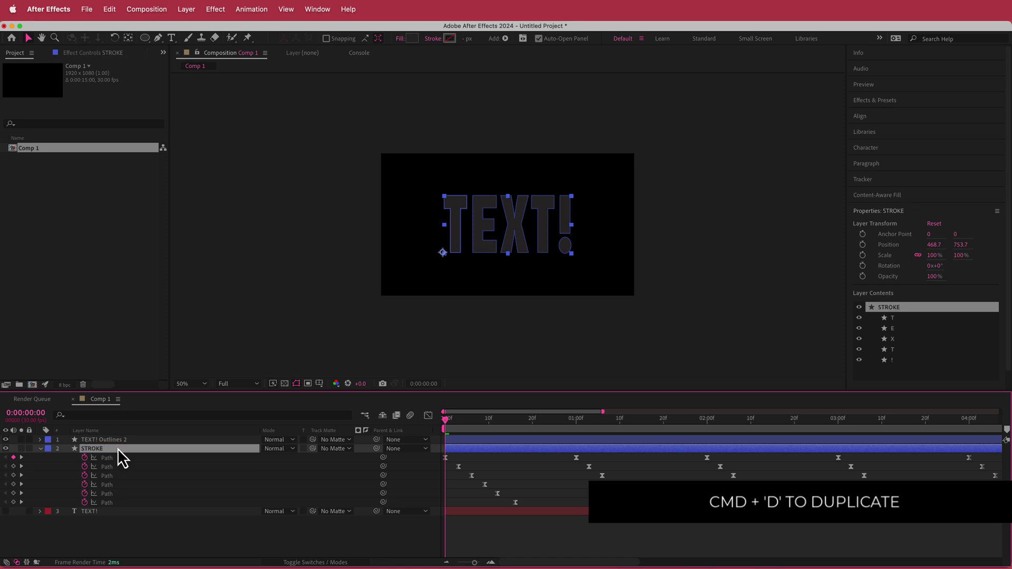
click(40, 448)
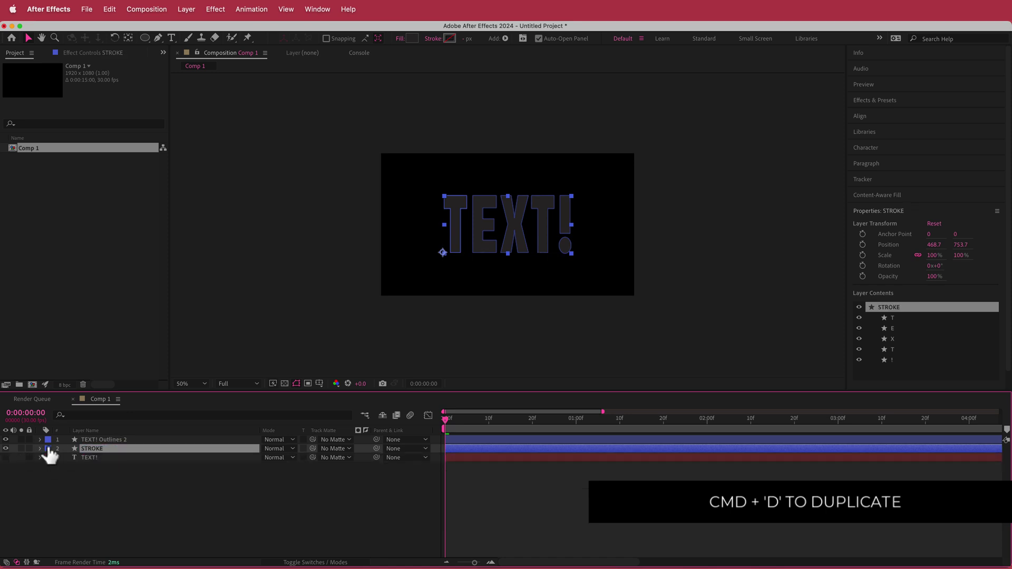
Step: Copy the orange swatch's code from Color Hunt and set the STROKE layer's stroke colour to D8A25E
key(super+Tab)
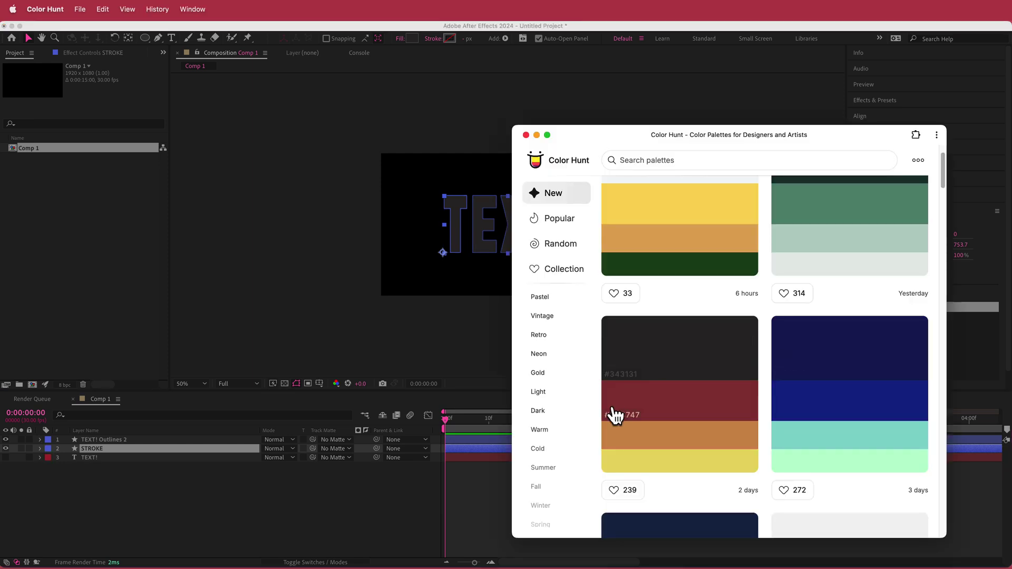
click(629, 448)
click(267, 348)
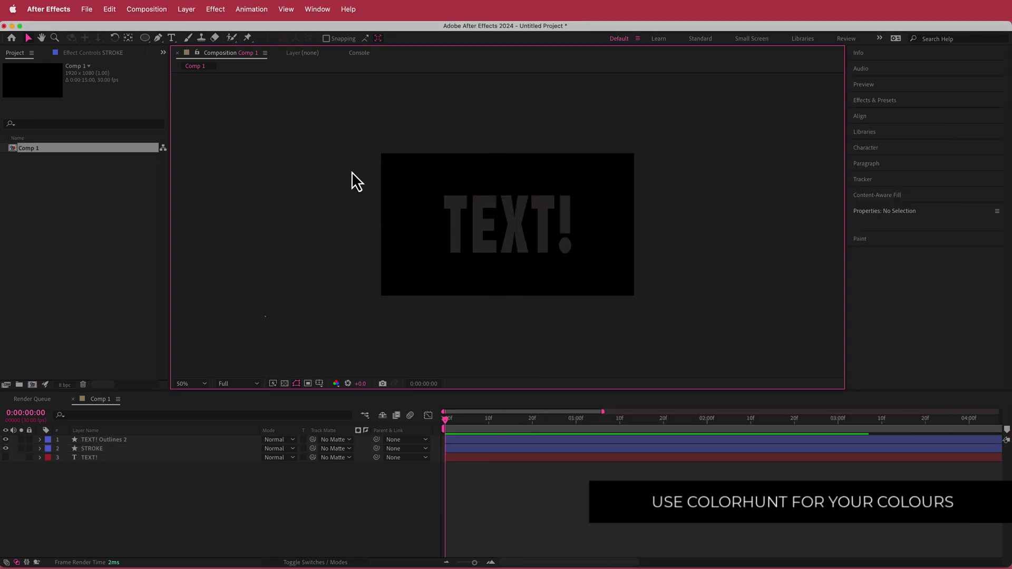
click(93, 449)
click(450, 39)
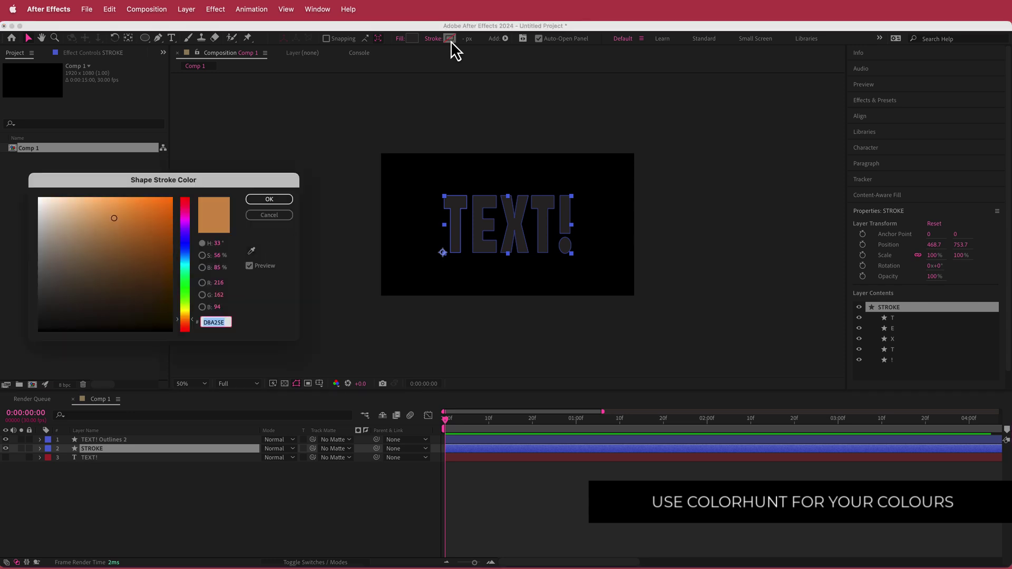
text(D8A25E)
click(270, 199)
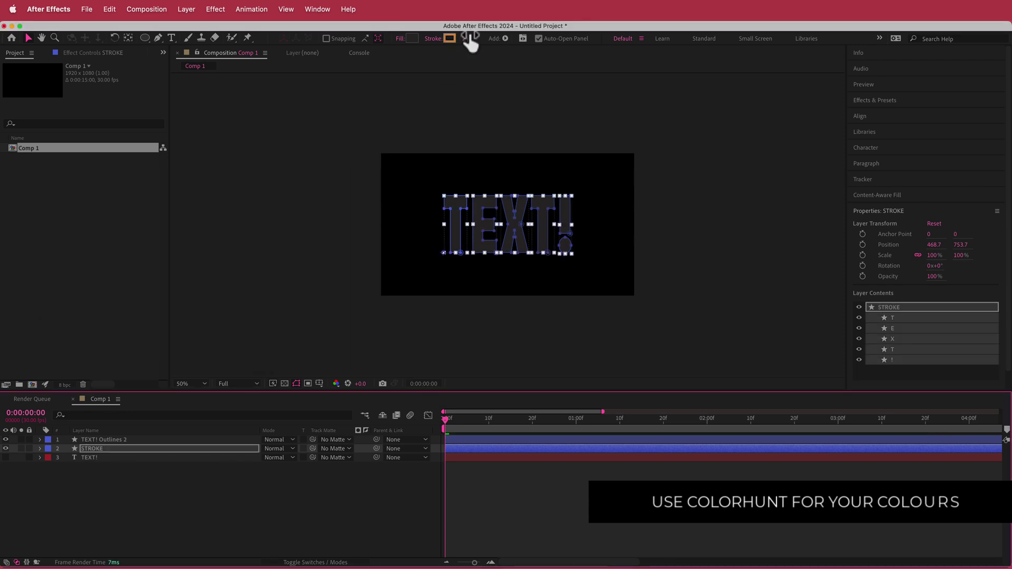
Step: Set the STROKE layer's stroke width to 10 px and deselect the layer
click(468, 42)
text(3)
click(622, 145)
key(slash)
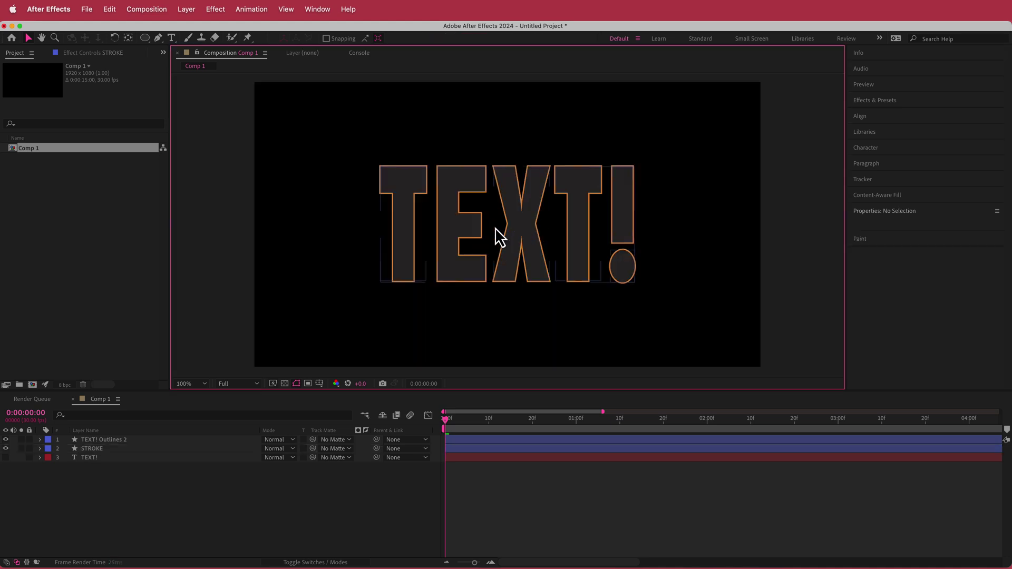
click(401, 425)
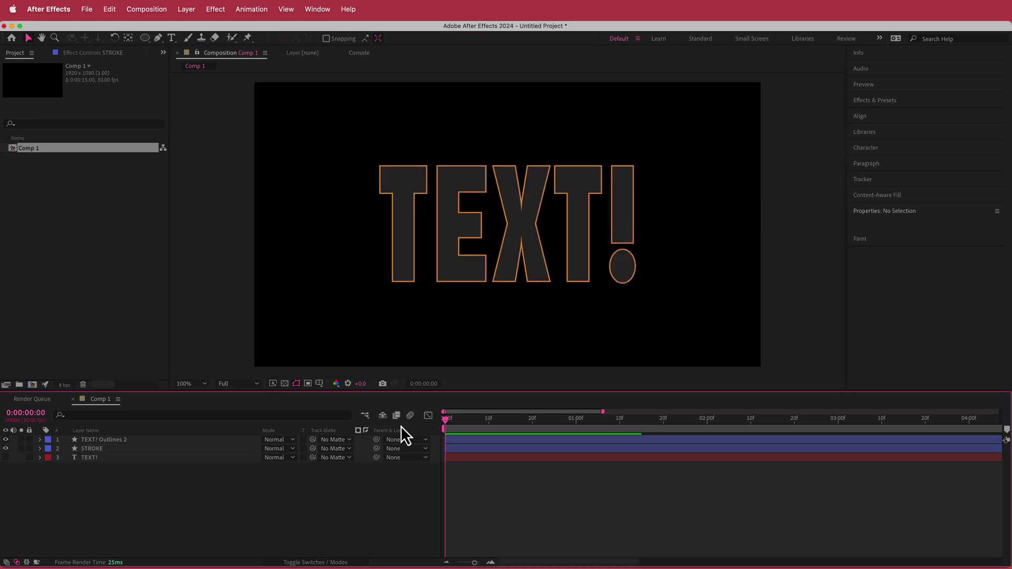
Step: Apply the Drop Shadow effect to the STROKE layer and set its opacity to 100%
click(137, 446)
key(ctrl+space)
text(drop)
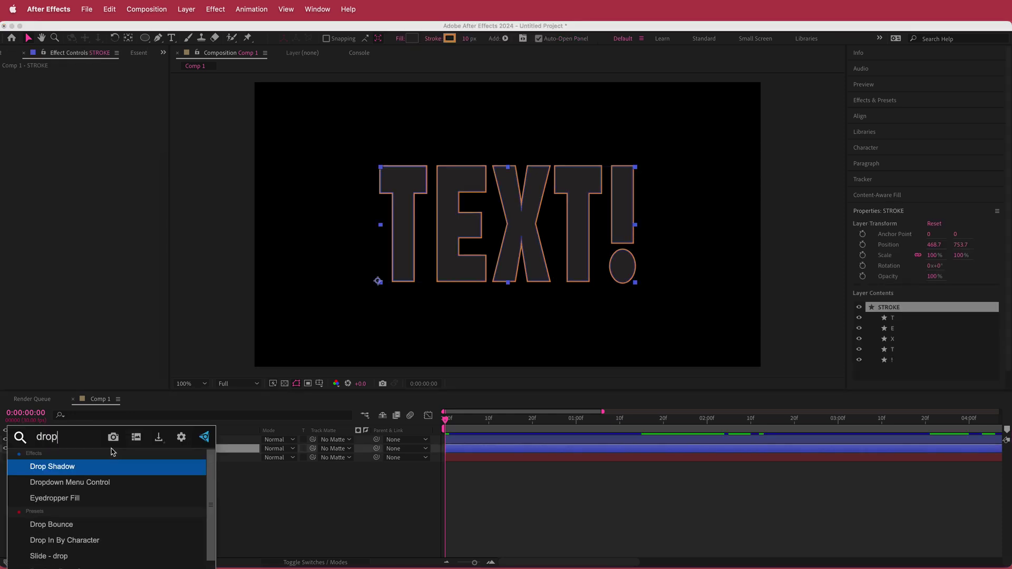
key(Return)
drag(99, 99, 158, 102)
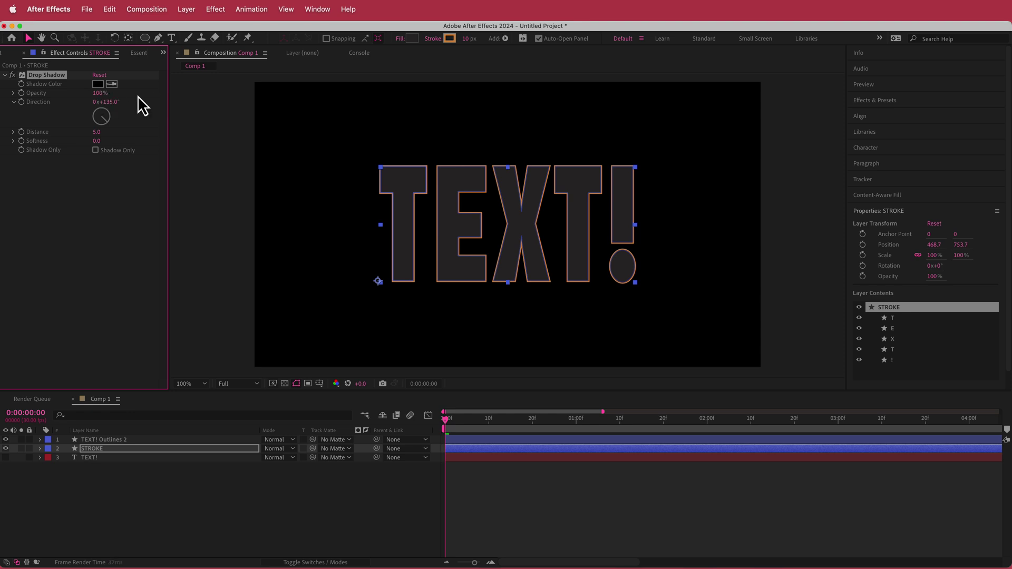
Step: Copy the dark red swatch A04747 from Color Hunt and apply it as the Drop Shadow's colour
key(super+Tab)
mouse_move(628, 419)
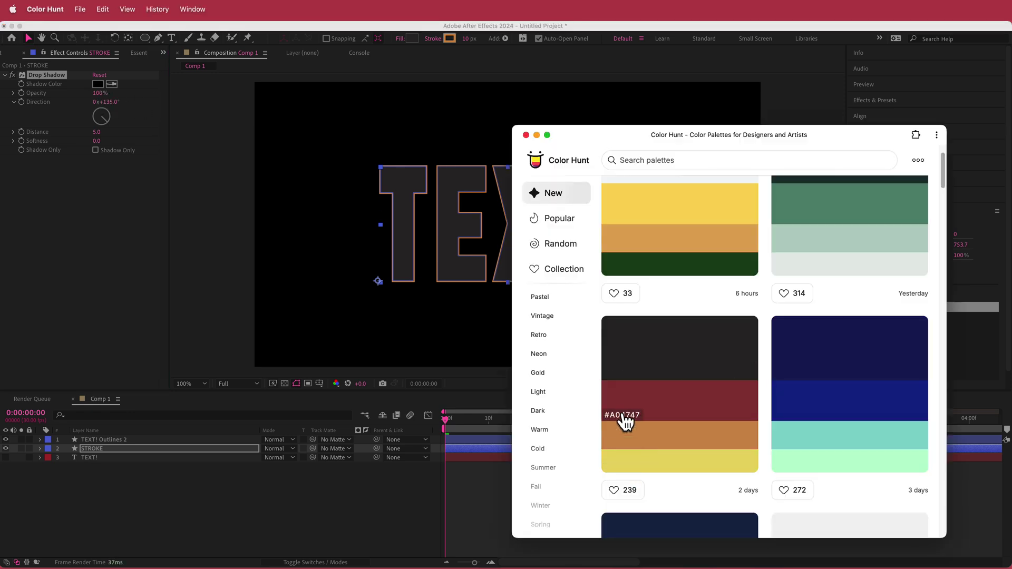
click(624, 418)
click(98, 85)
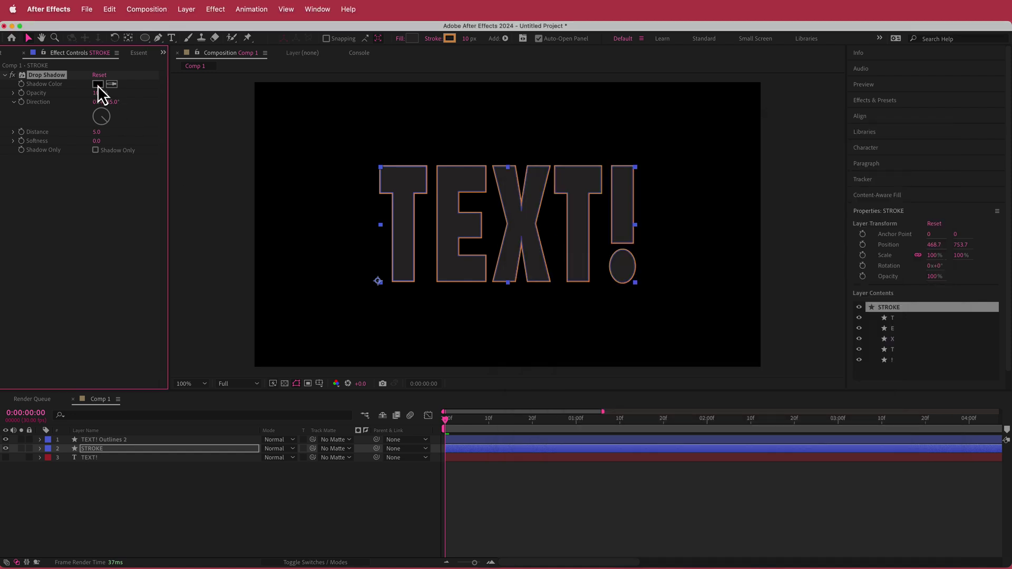
click(97, 85)
key(super+v)
click(269, 201)
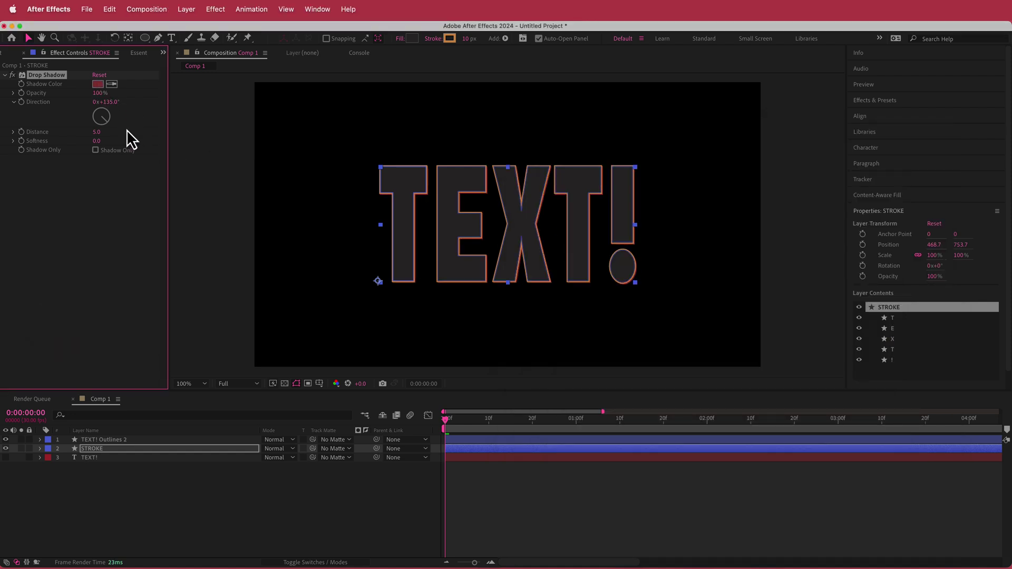
Step: Set the Drop Shadow's distance to 15
click(96, 132)
text(15)
key(Return)
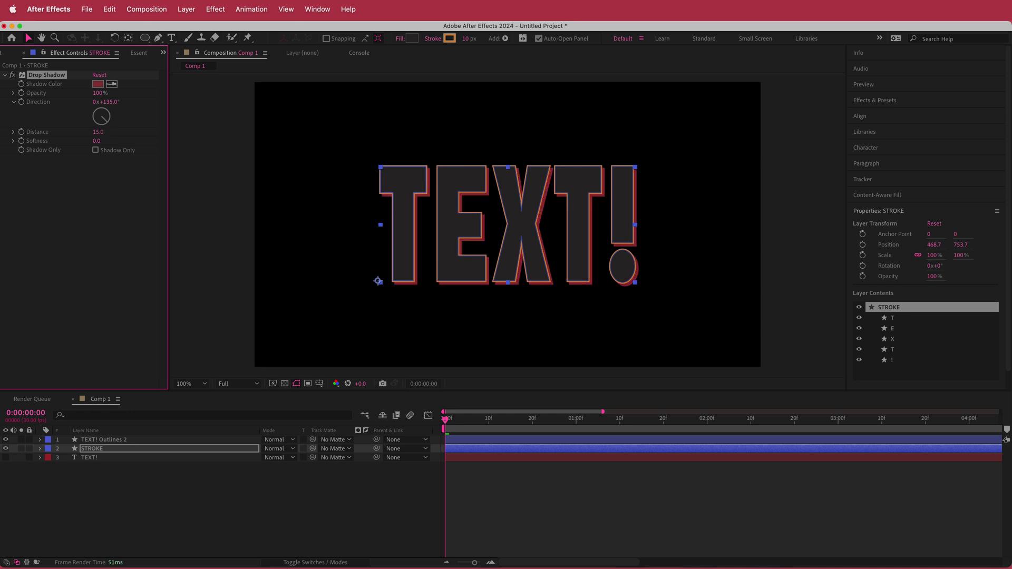
Step: Duplicate the STROKE layer's Drop Shadow and colour the copy with the yellow swatch EEDF7A copied from Color Hunt
key(super+d)
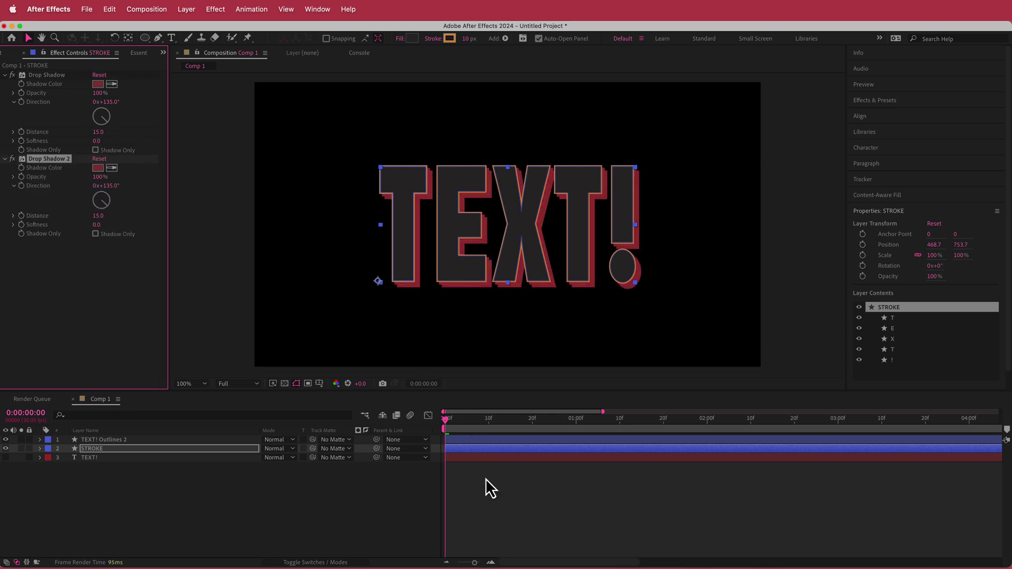
key(super+Tab)
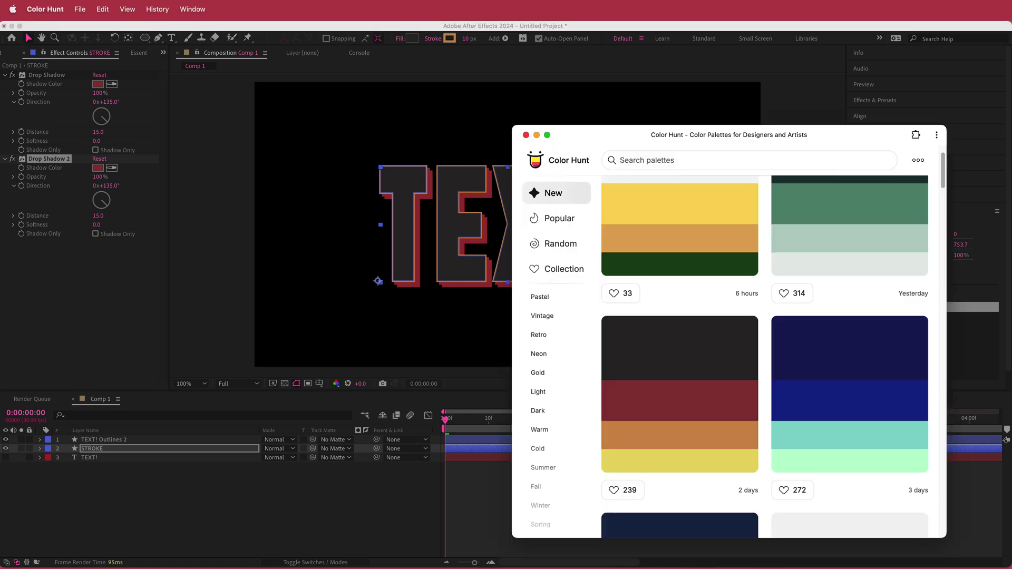
click(627, 471)
click(100, 172)
click(99, 168)
key(super+v)
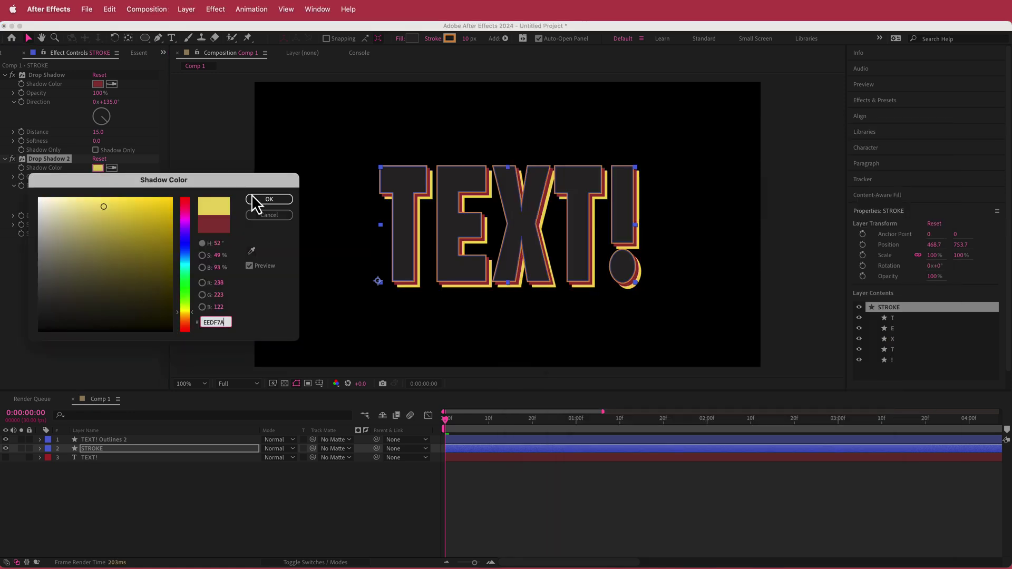
click(256, 197)
Step: Try a distance of 25 on the second Drop Shadow and settle on 20
click(98, 216)
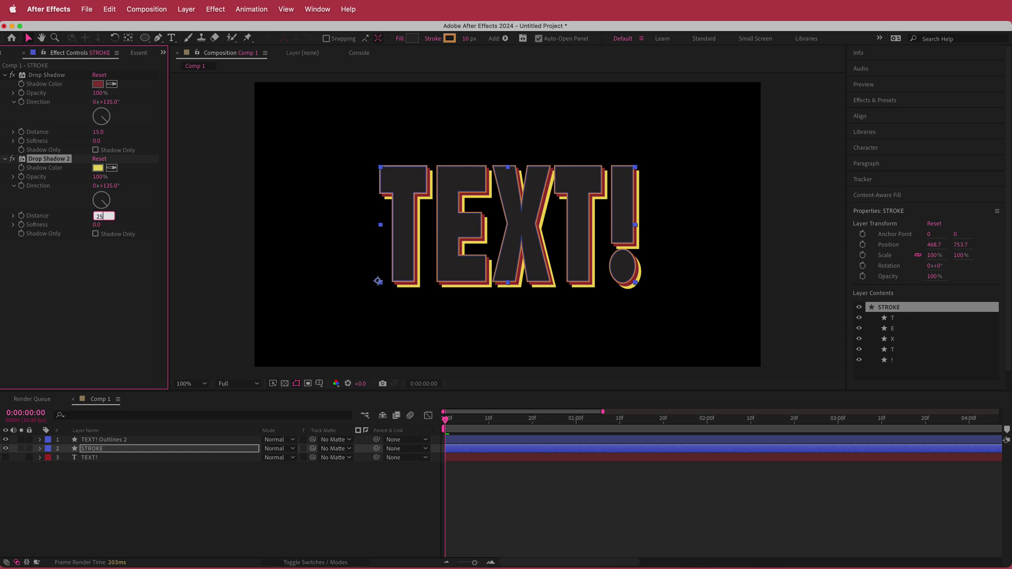
text(25)
key(Return)
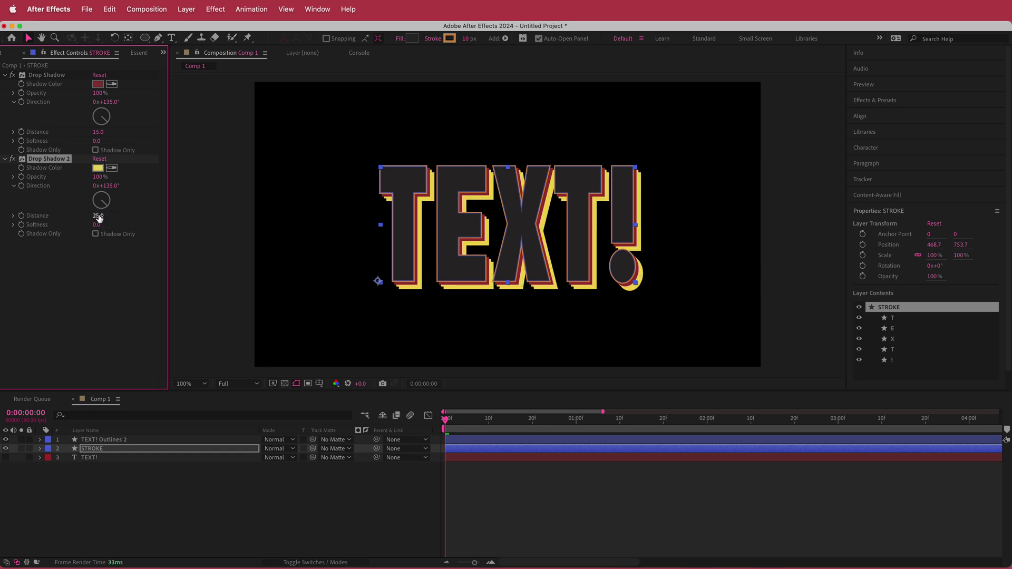
click(98, 216)
text(20)
key(Return)
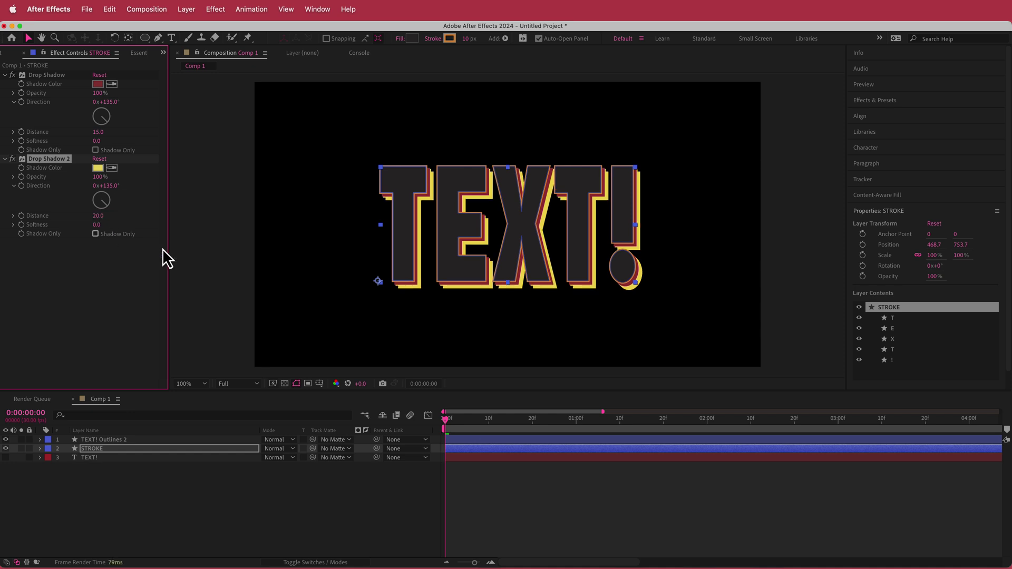
drag(448, 423, 416, 429)
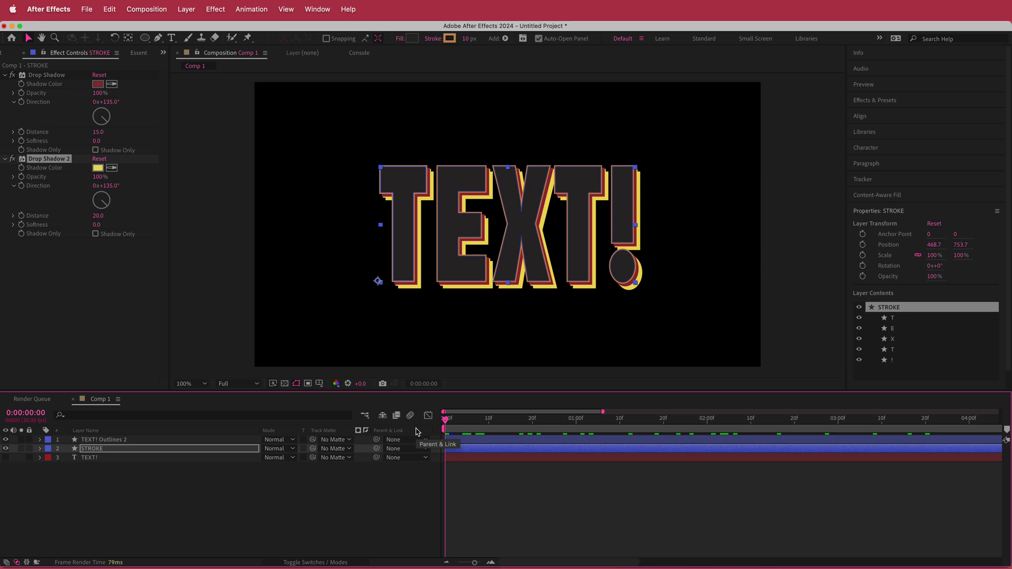
Step: Create an adjustment layer above all the layers and apply the Bulge effect to it
click(357, 509)
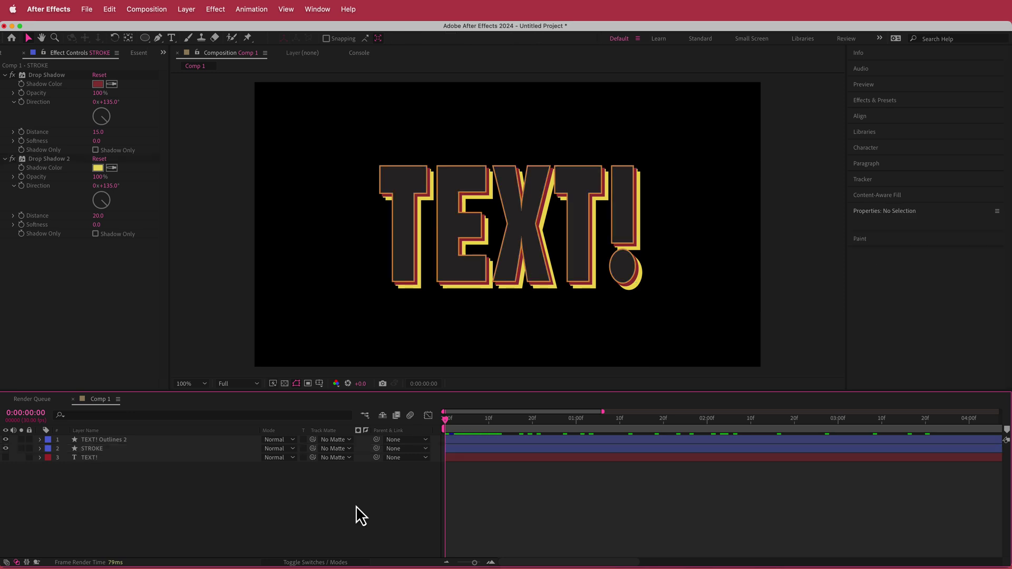
right_click(361, 470)
mouse_move(388, 476)
click(540, 565)
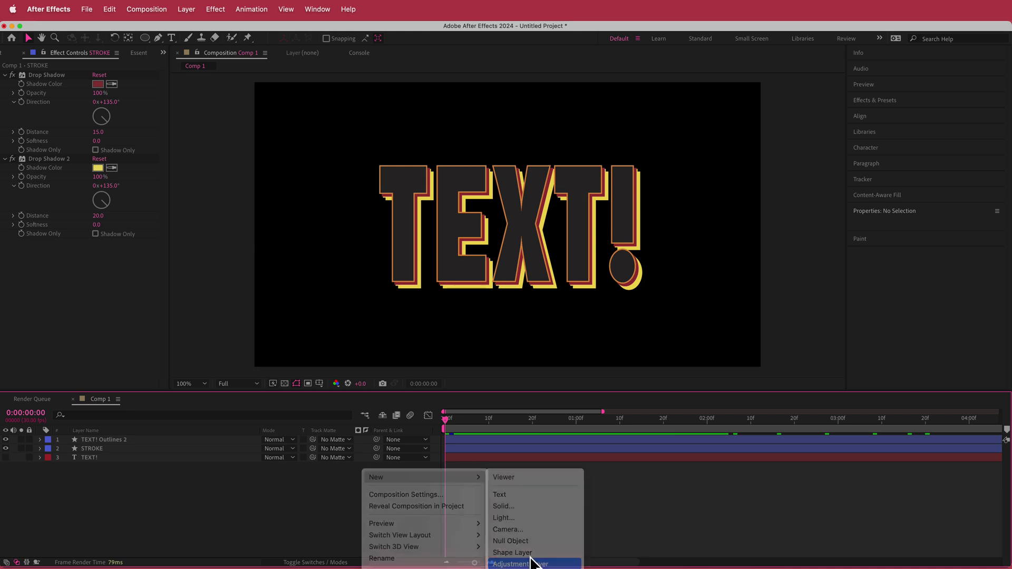
key(comma)
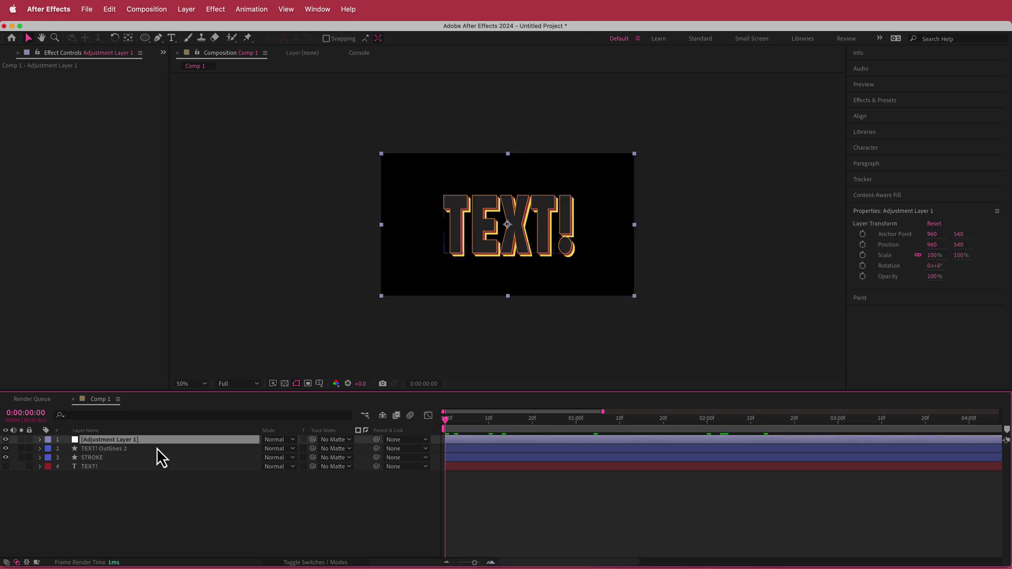
key(ctrl+space)
text(bu)
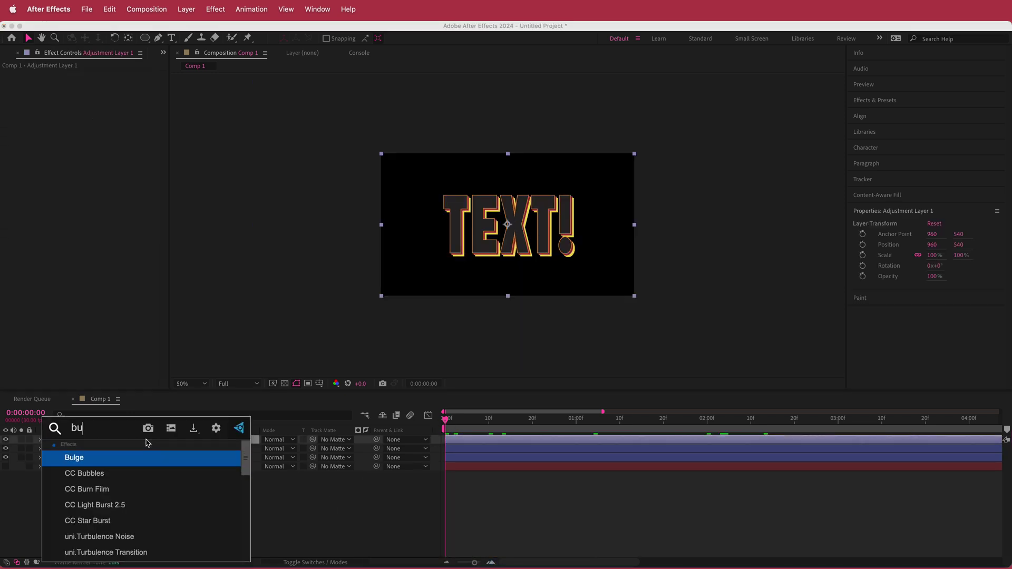
key(Return)
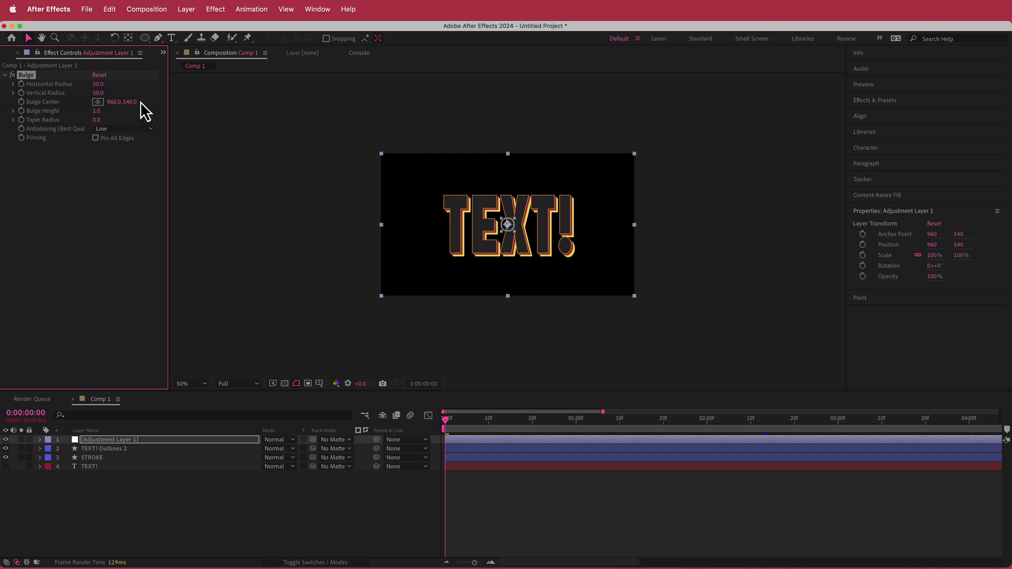
Step: Set the Bulge's taper radius to 100 and antialiasing to High, and pin all edges
drag(98, 119, 316, 125)
click(100, 119)
key(Return)
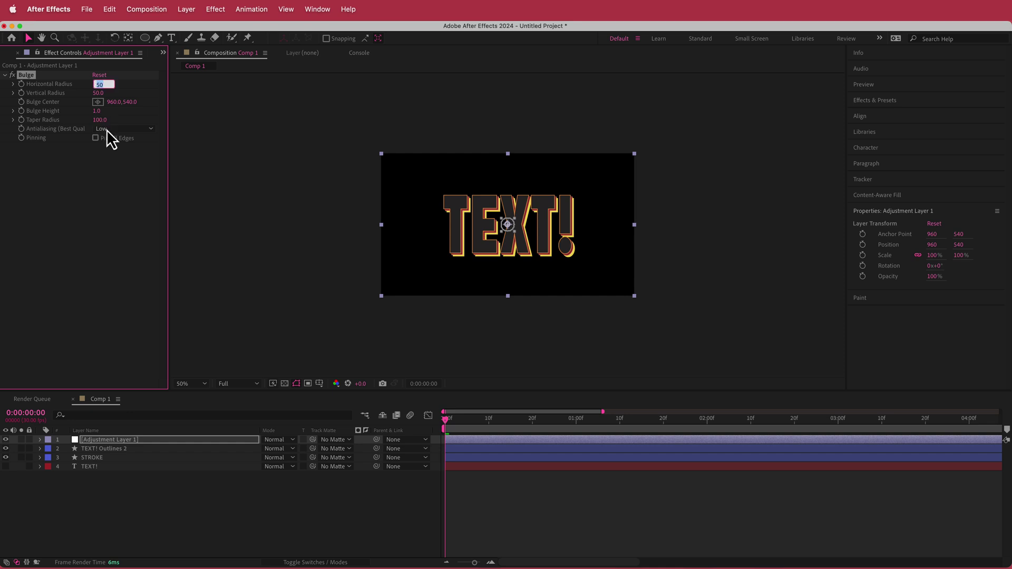
click(119, 130)
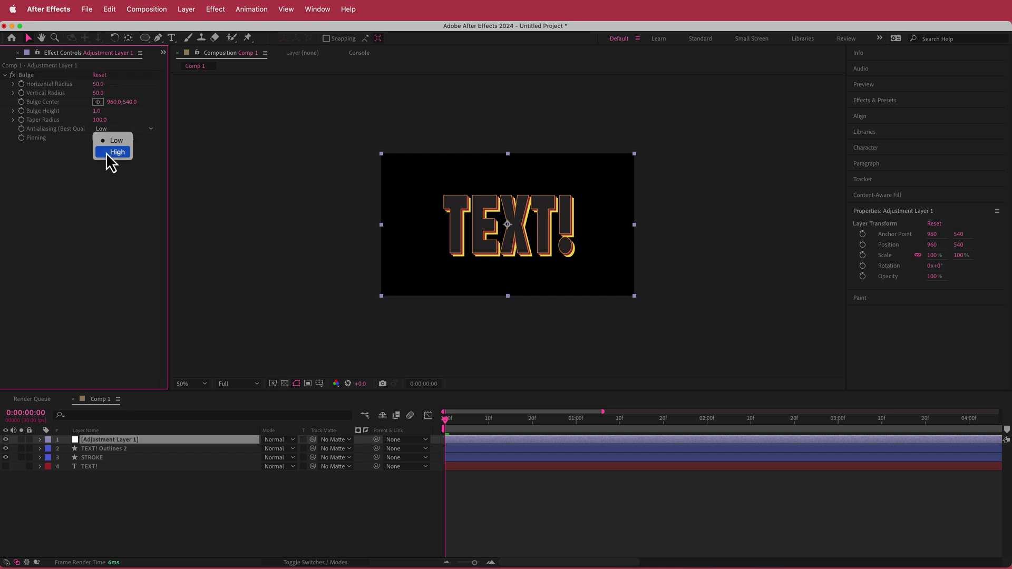
click(116, 152)
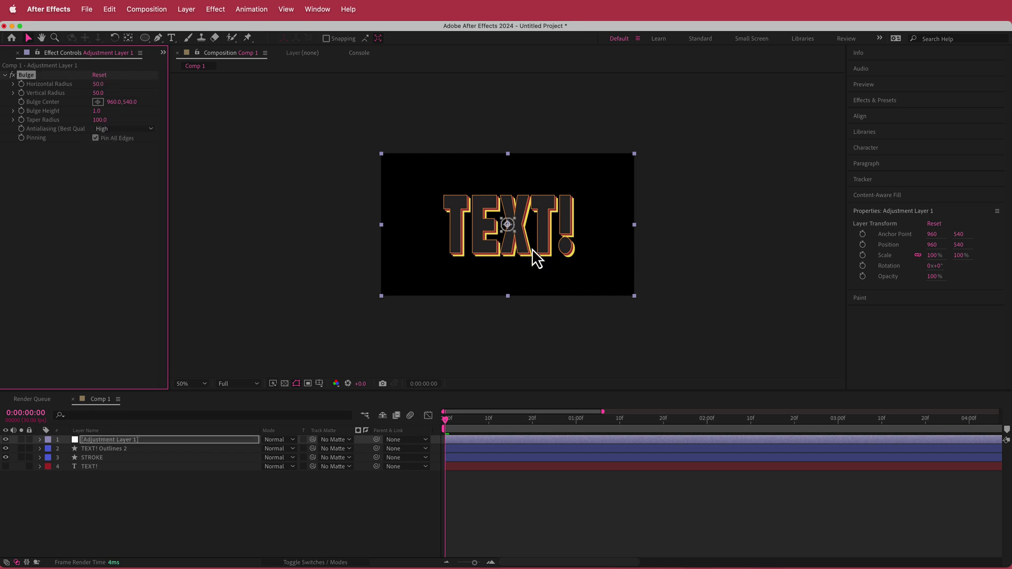
Step: Enlarge the bulge around the stretched text to radii of about 796 horizontal and 632 vertical, and set its height to 0.3
drag(451, 423, 615, 416)
drag(515, 232, 613, 308)
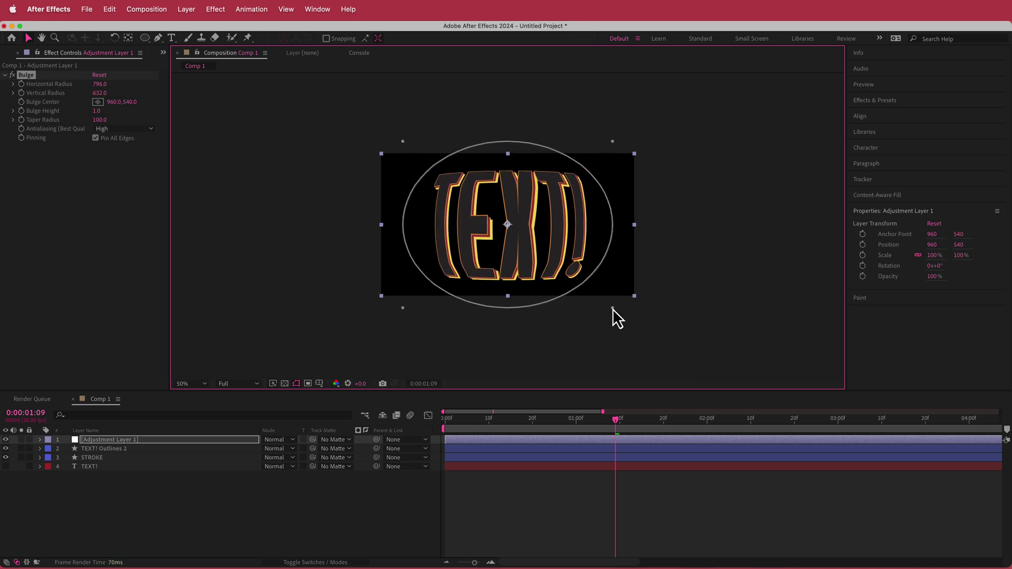
click(97, 111)
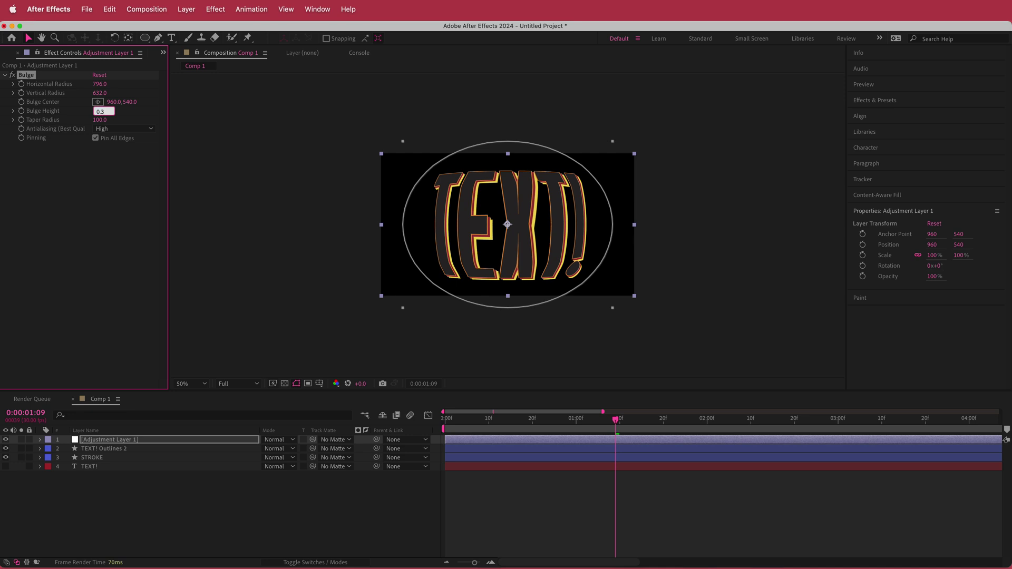
key(Return)
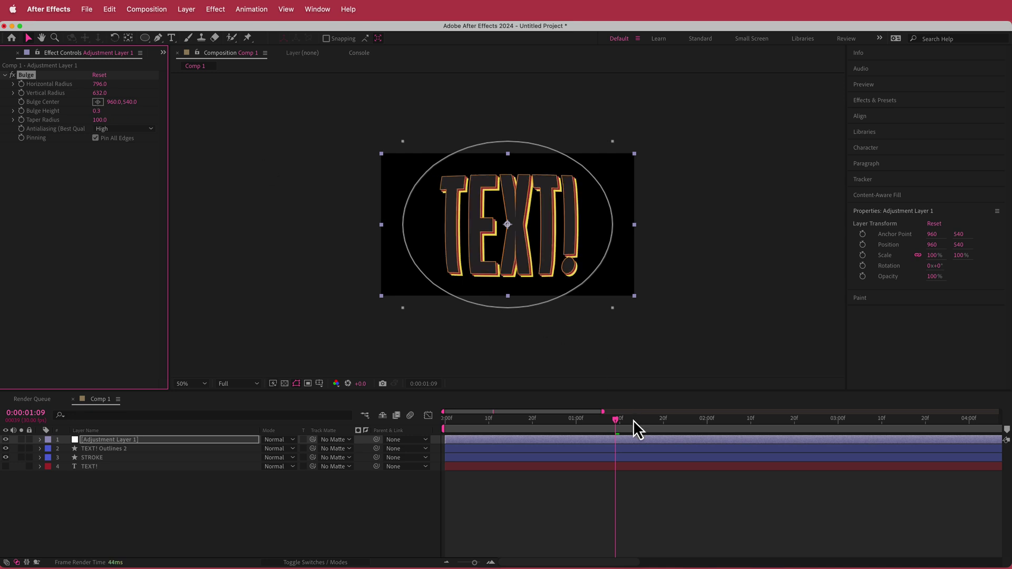
drag(618, 426, 453, 427)
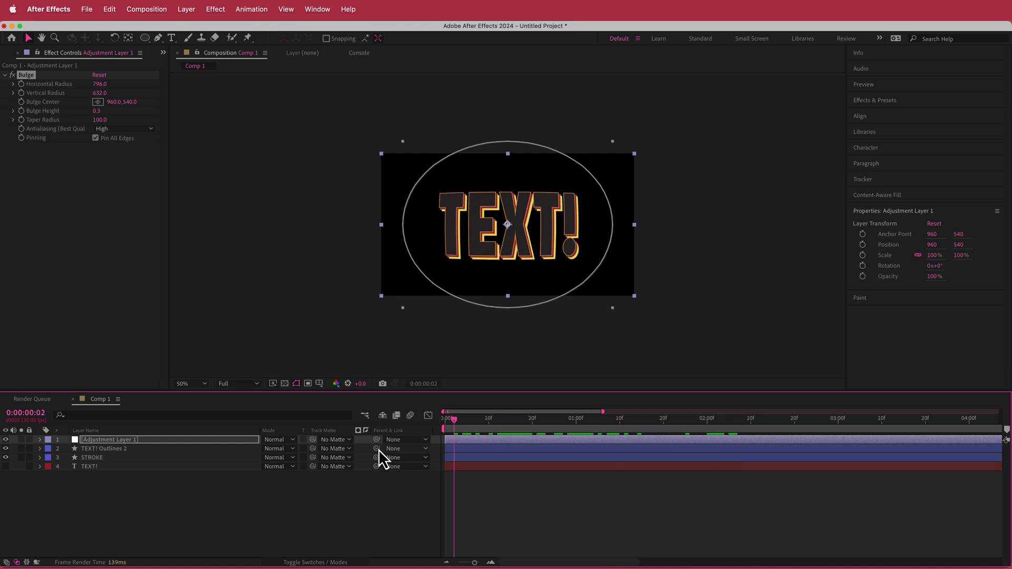
Step: Pre-compose all four layers into a new composition named TEXT
click(176, 502)
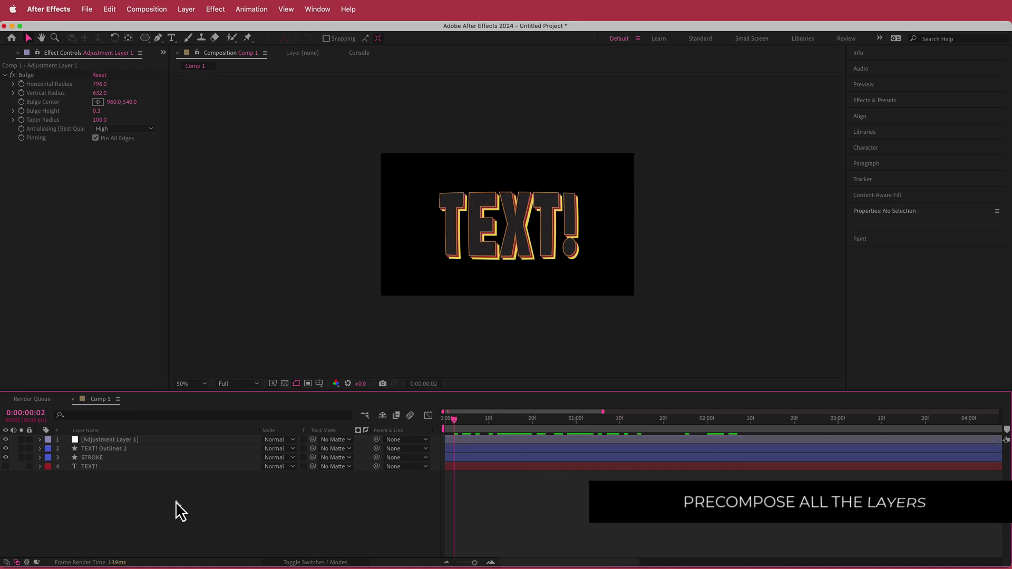
drag(113, 486, 75, 437)
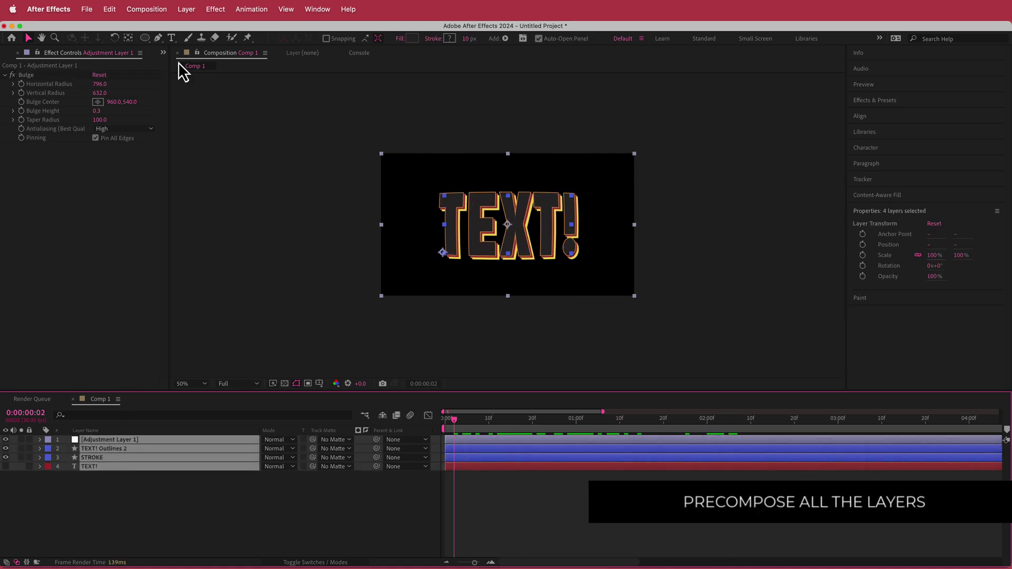
click(186, 9)
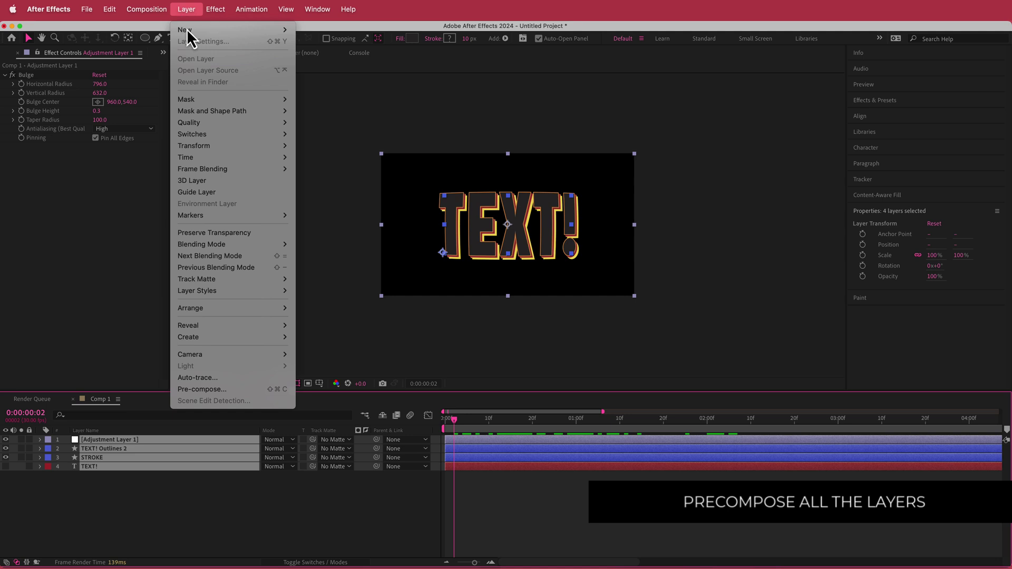
click(229, 388)
text(TEXT)
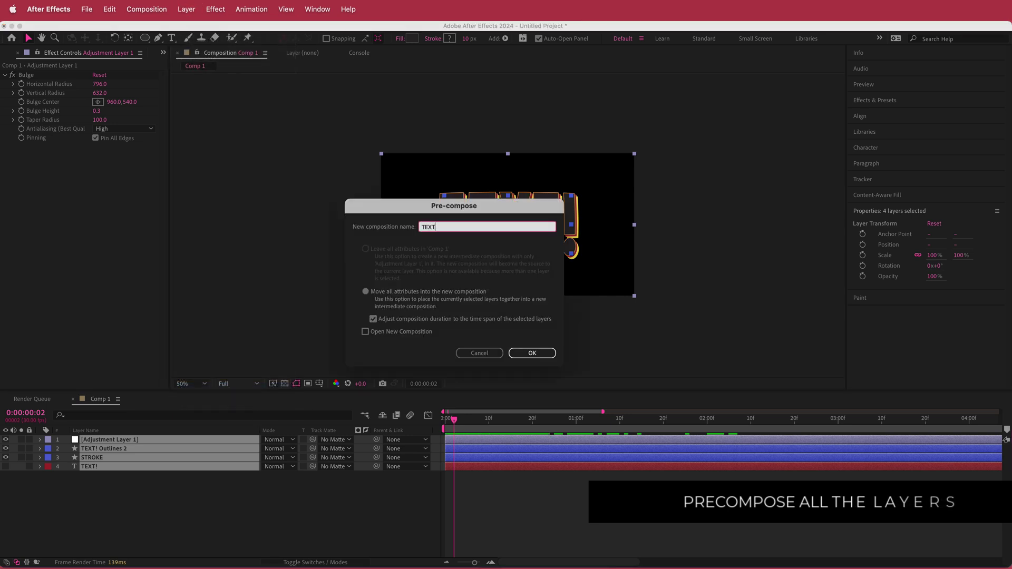
key(Return)
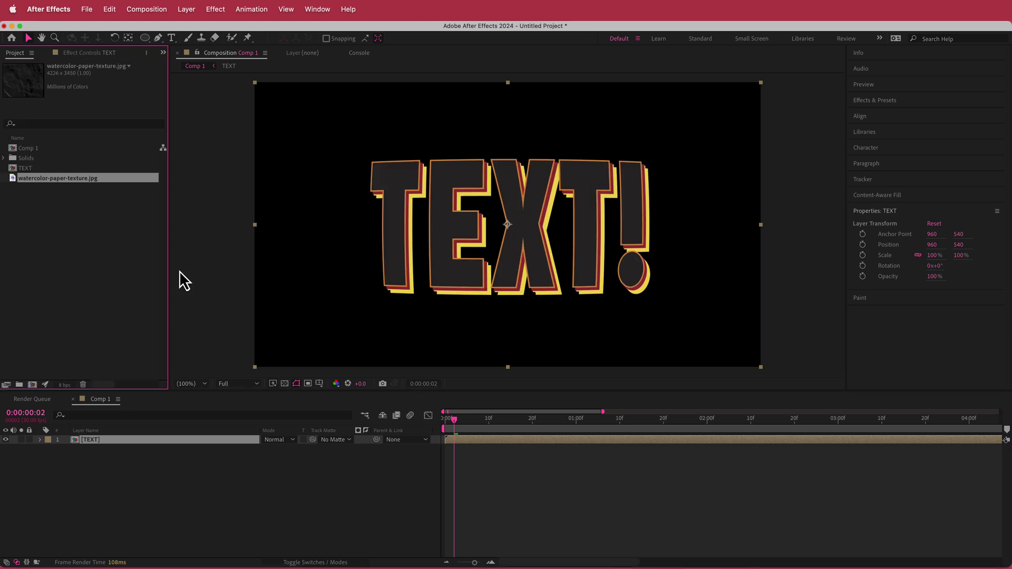
Step: Add watercolor-paper-texture.jpg beneath the TEXT layer in Comp 1 and duplicate it three times
drag(460, 429, 970, 421)
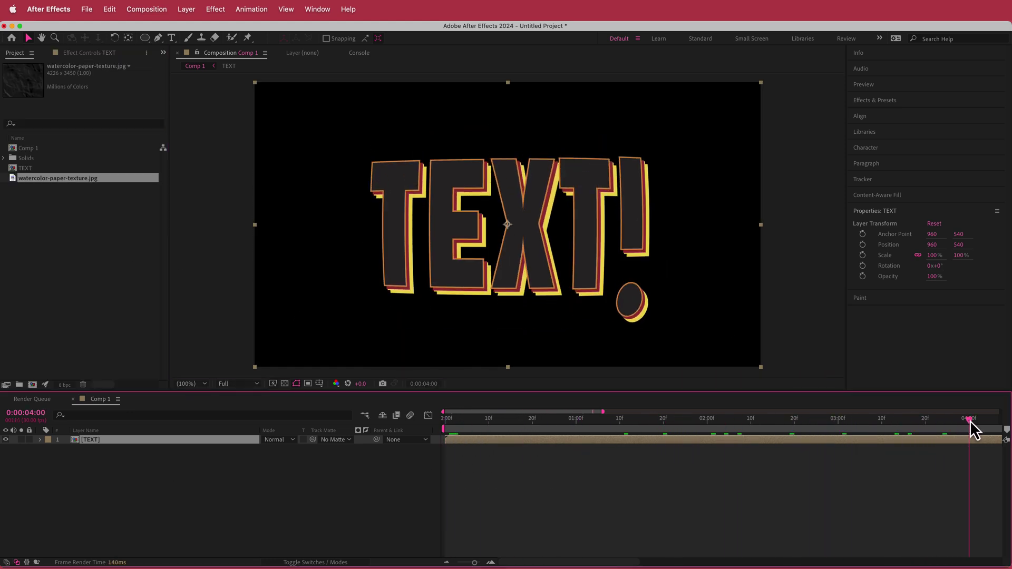
scroll(720, 478, down, 5)
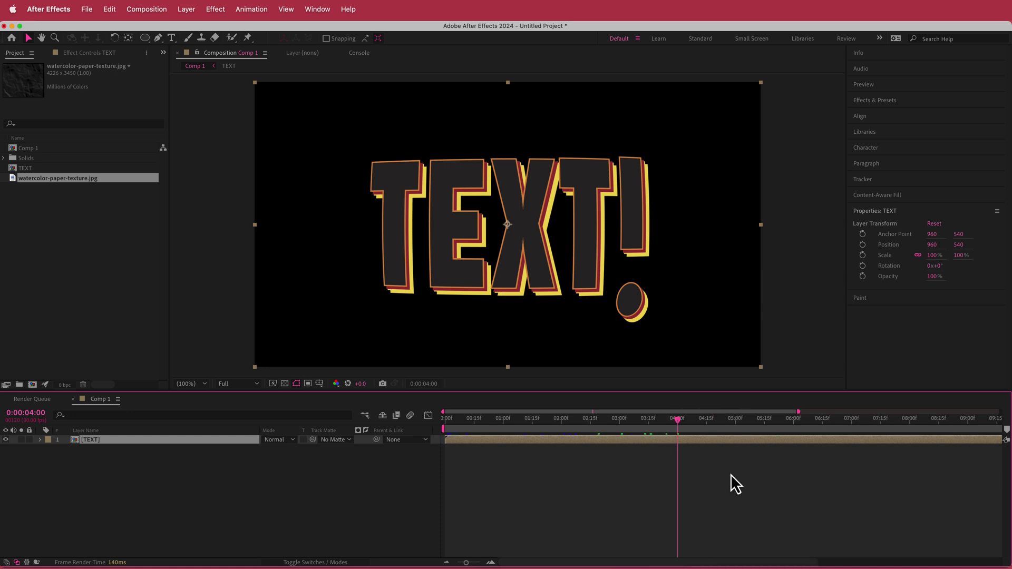
key(Home)
key(super+/)
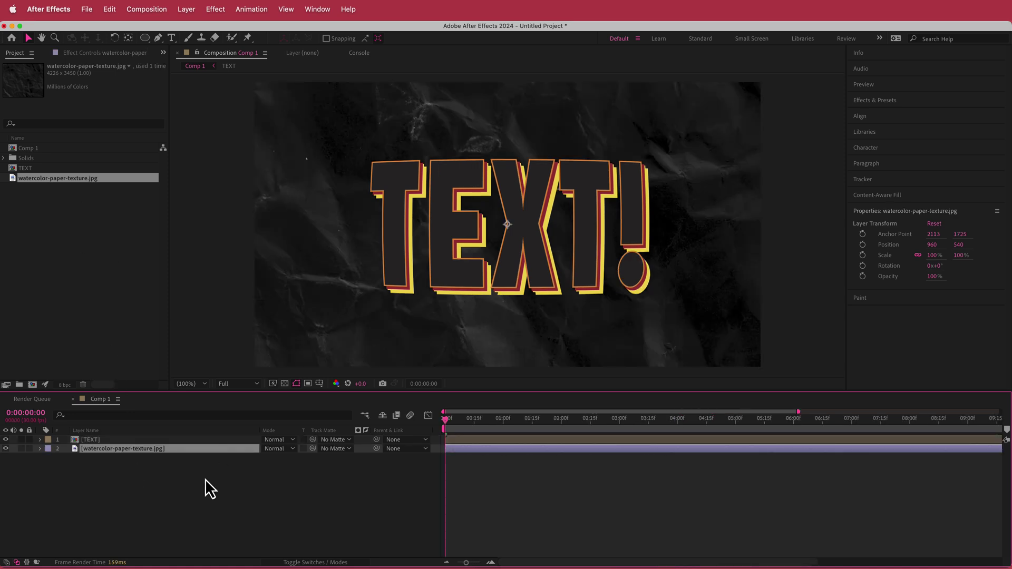
key(super+d)
key(super+d)
key(super+d)
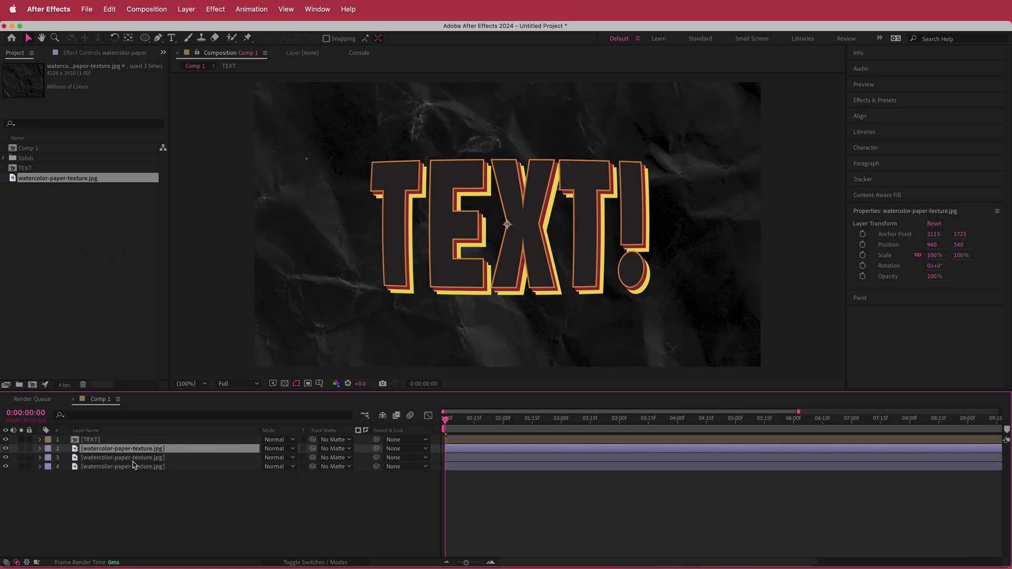
Step: Rotate the second, third and fourth paper texture layers to 90°, 180° and 270° respectively
shift+click(156, 478)
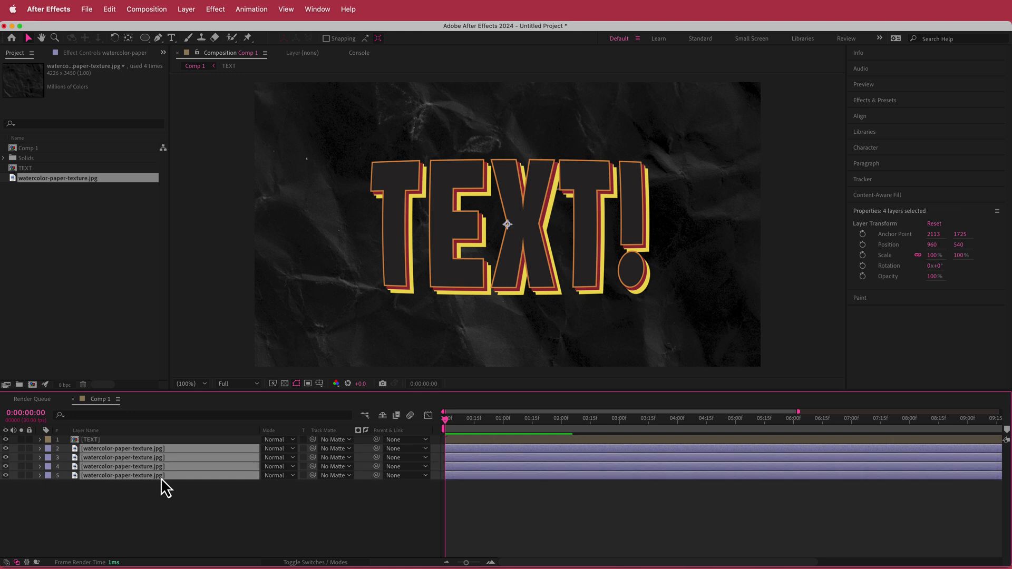
key(r)
click(197, 527)
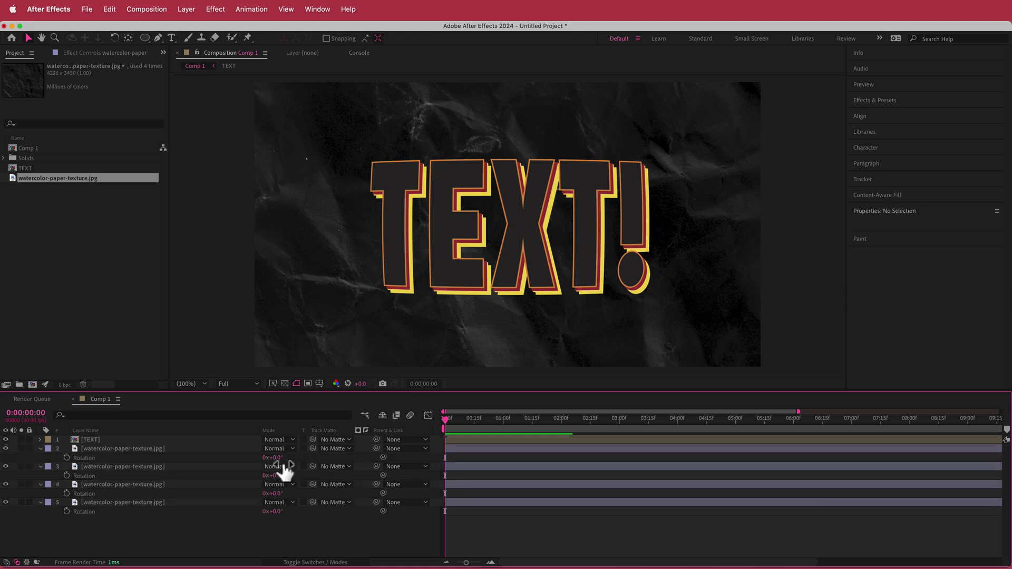
click(274, 476)
text(90)
key(Return)
click(276, 494)
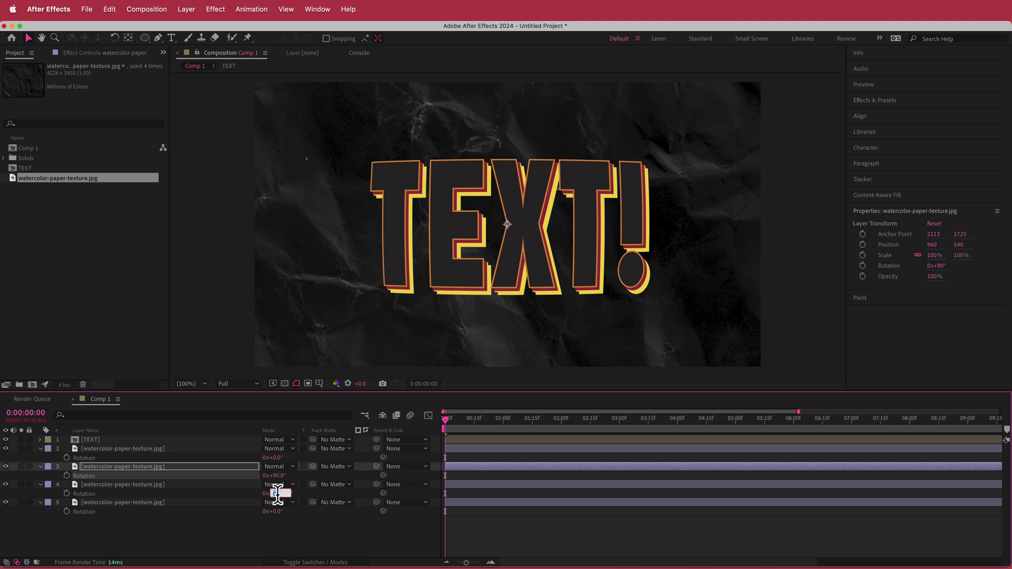
key(Return)
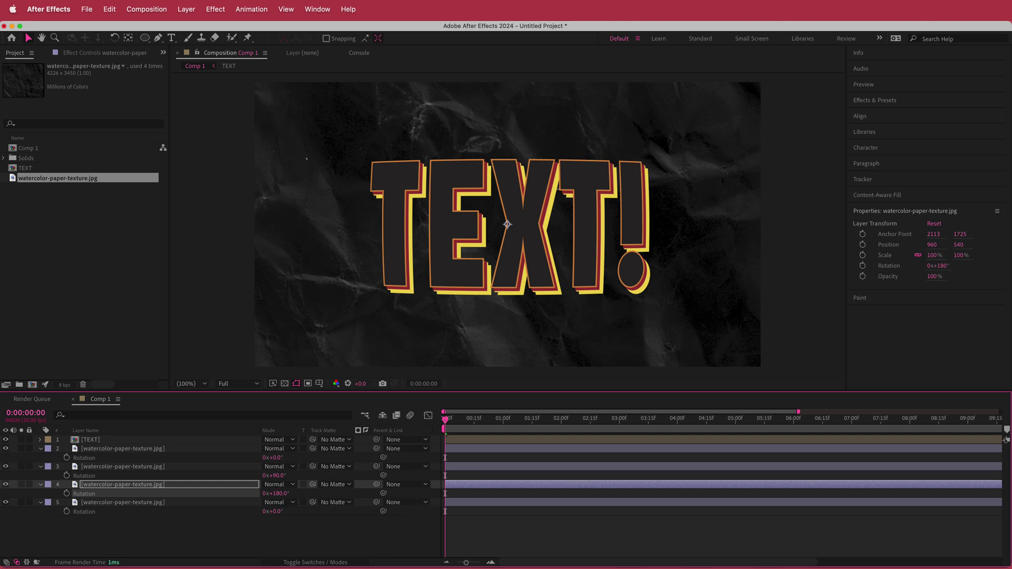
click(274, 511)
key(Return)
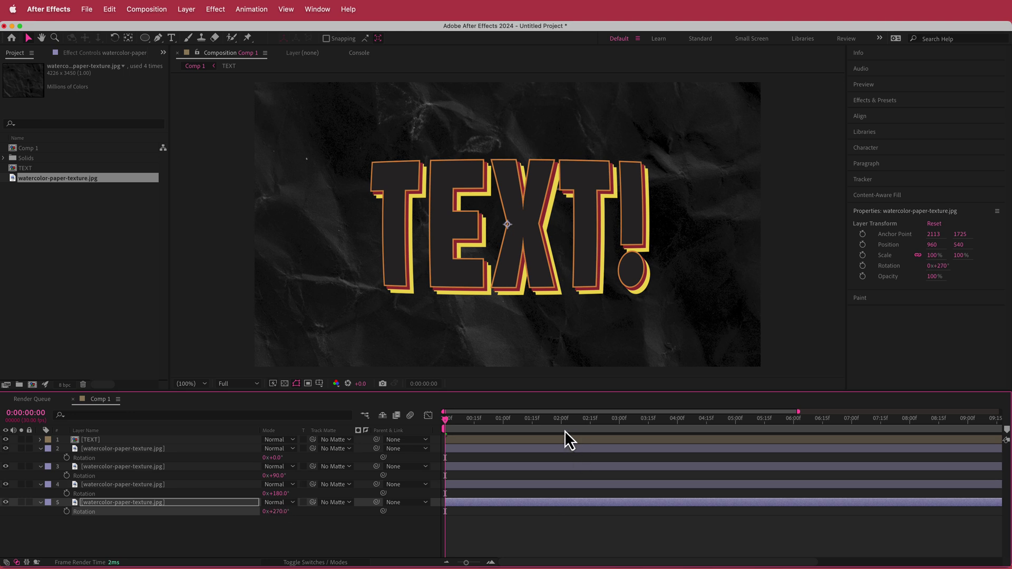
drag(447, 422, 694, 416)
Step: Split the four paper texture layers at 0:00:00:06 and delete the parts after that frame
key(Home)
shift+click(127, 452)
key(r)
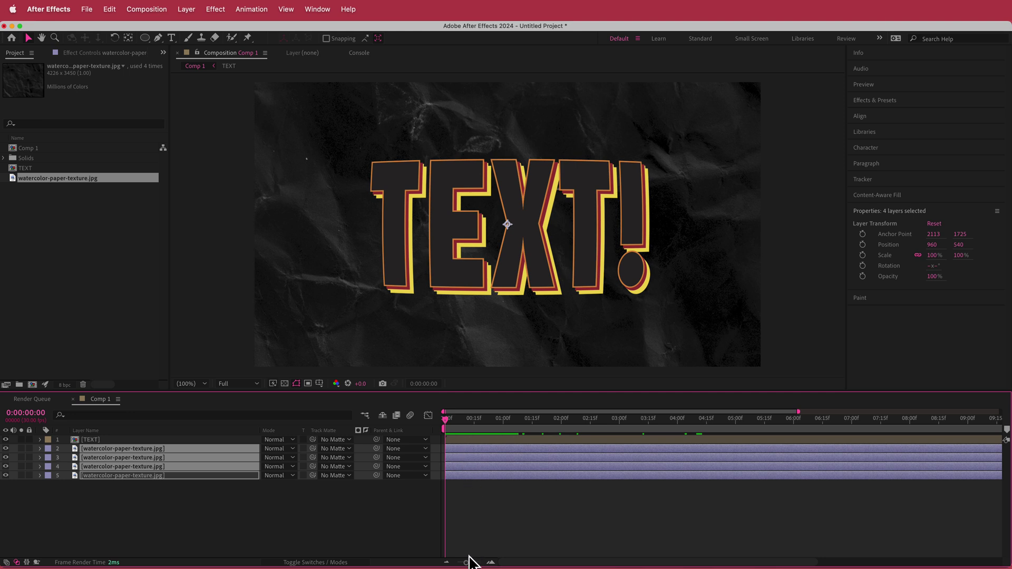
drag(467, 562, 478, 562)
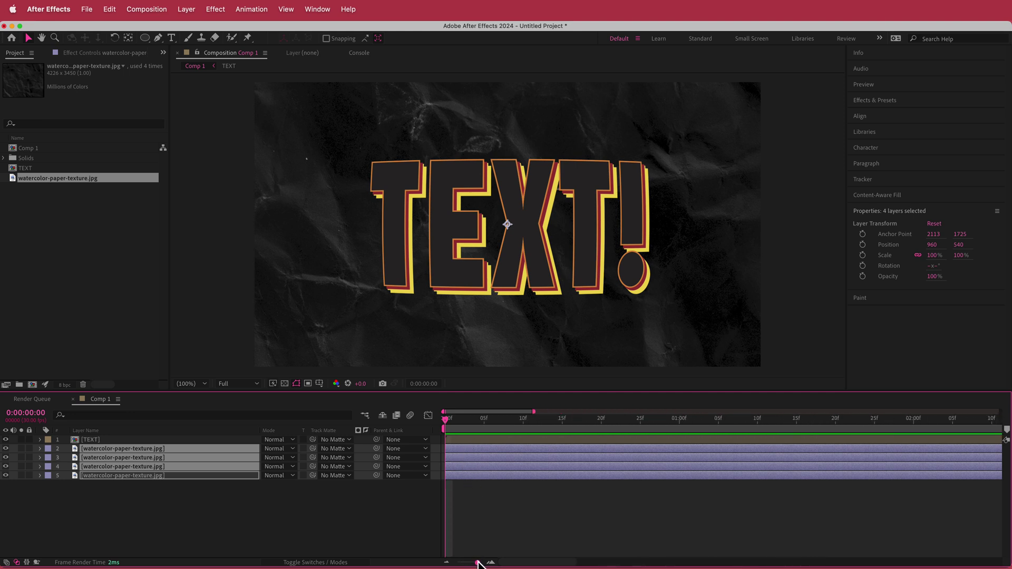
drag(444, 420, 491, 422)
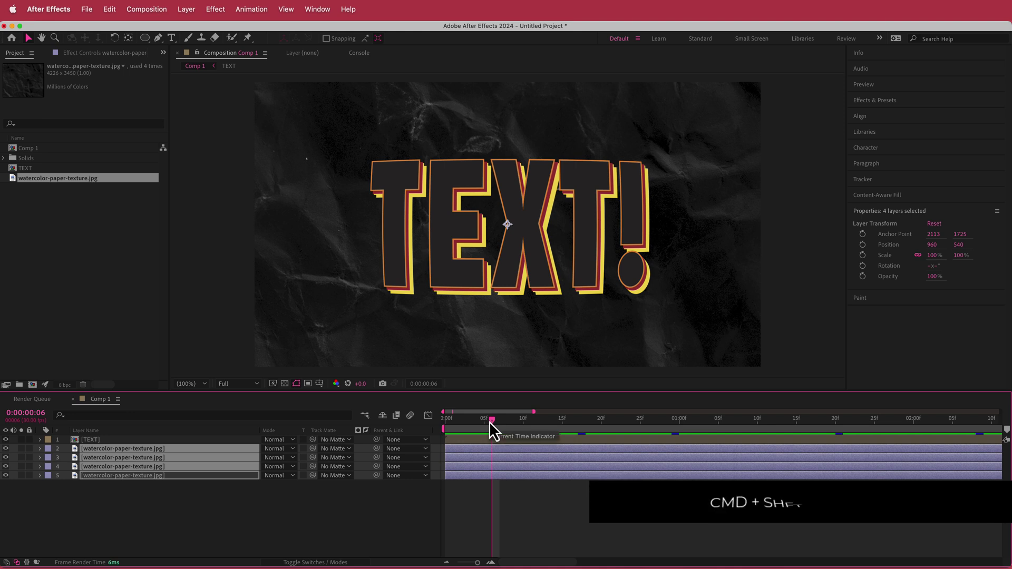
key(super+shift+d)
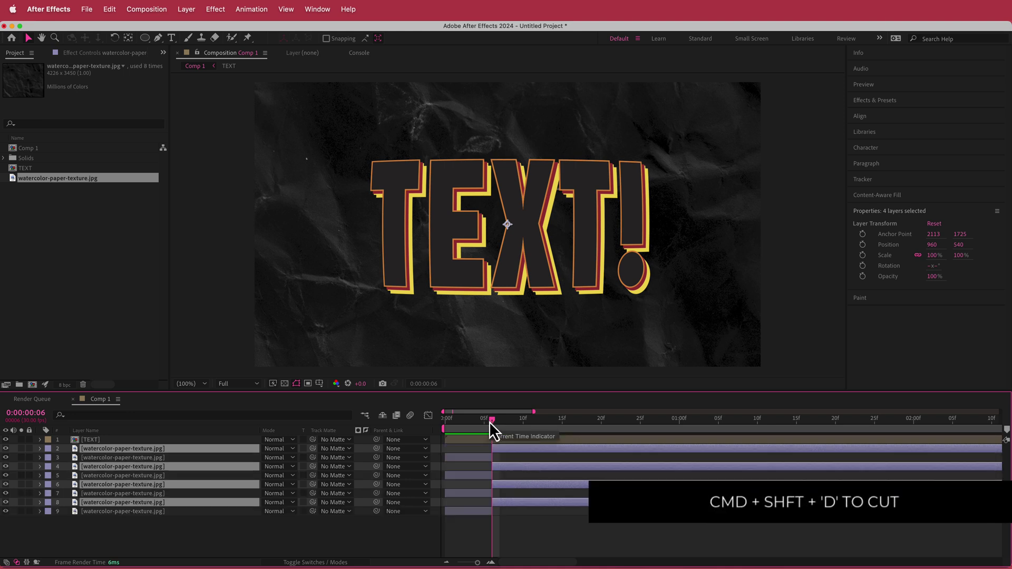
key(Delete)
drag(492, 421, 431, 426)
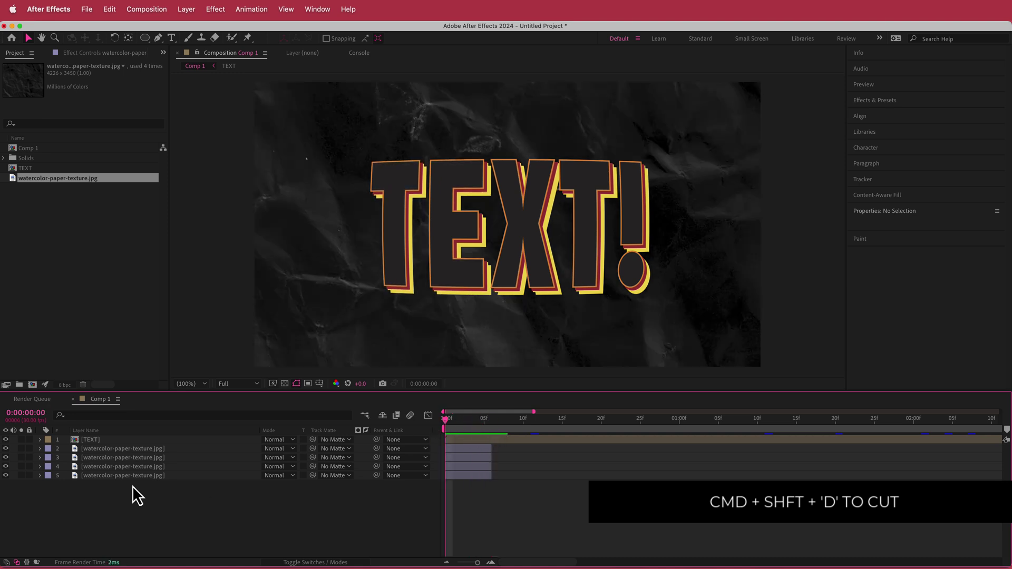
Step: Sequence the four trimmed paper texture layers one after another without overlap and preview the result
click(132, 451)
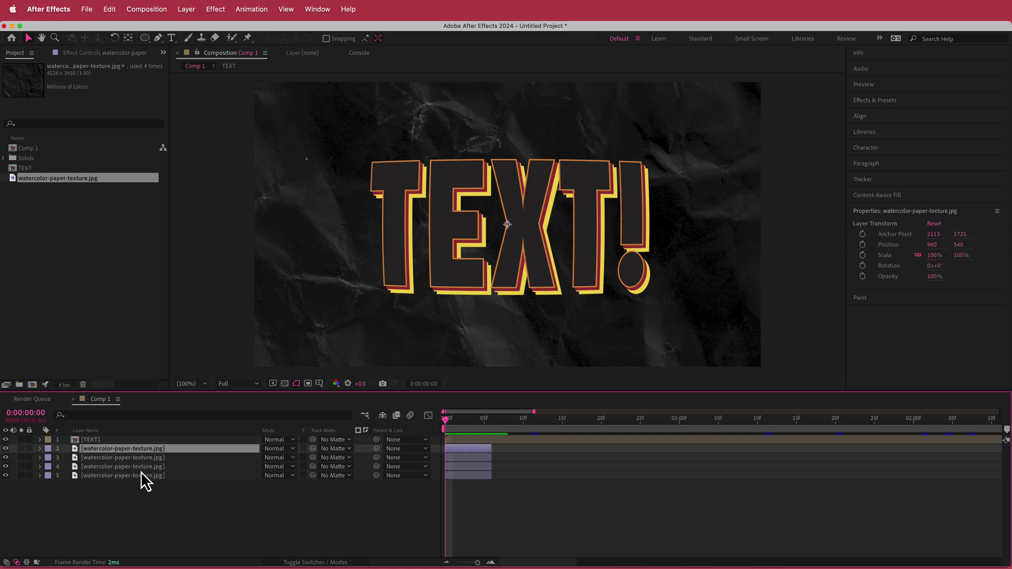
shift+click(141, 476)
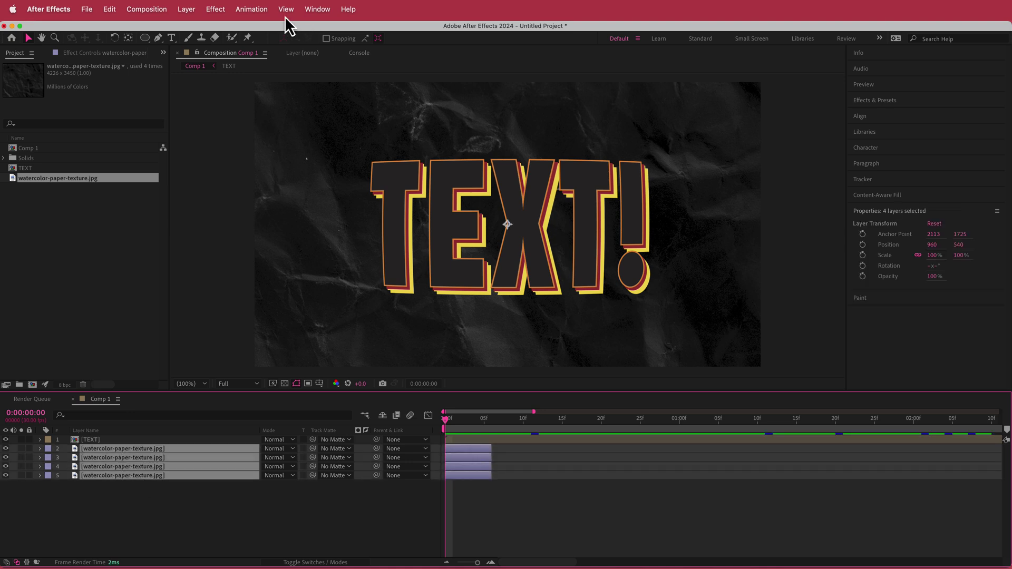
click(251, 11)
mouse_move(289, 132)
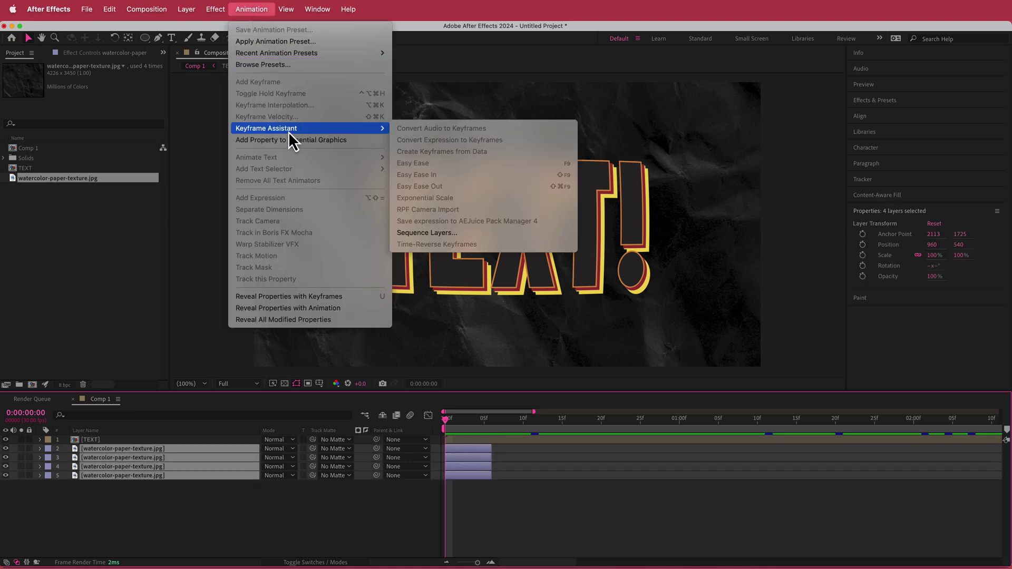
click(433, 235)
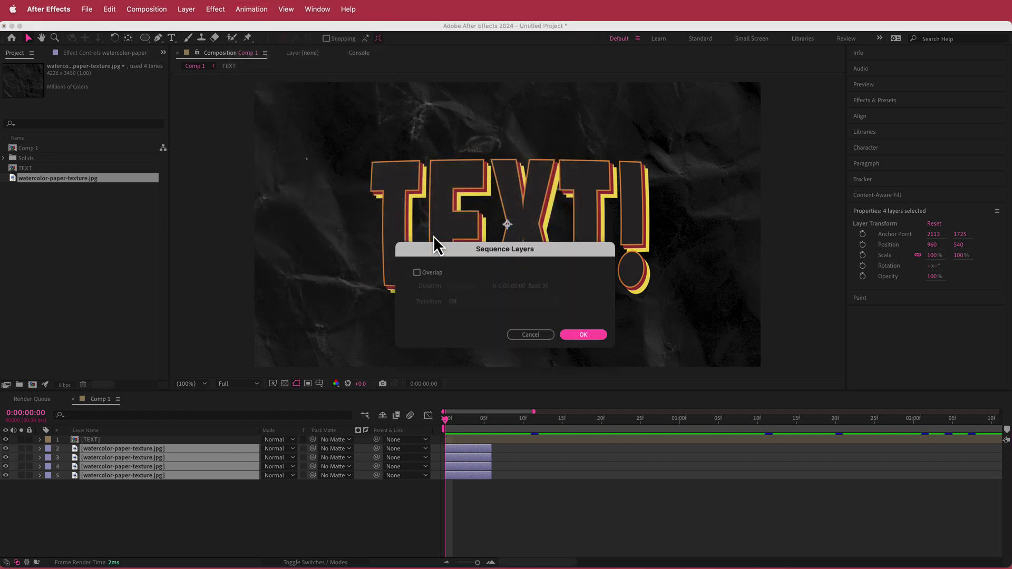
click(586, 337)
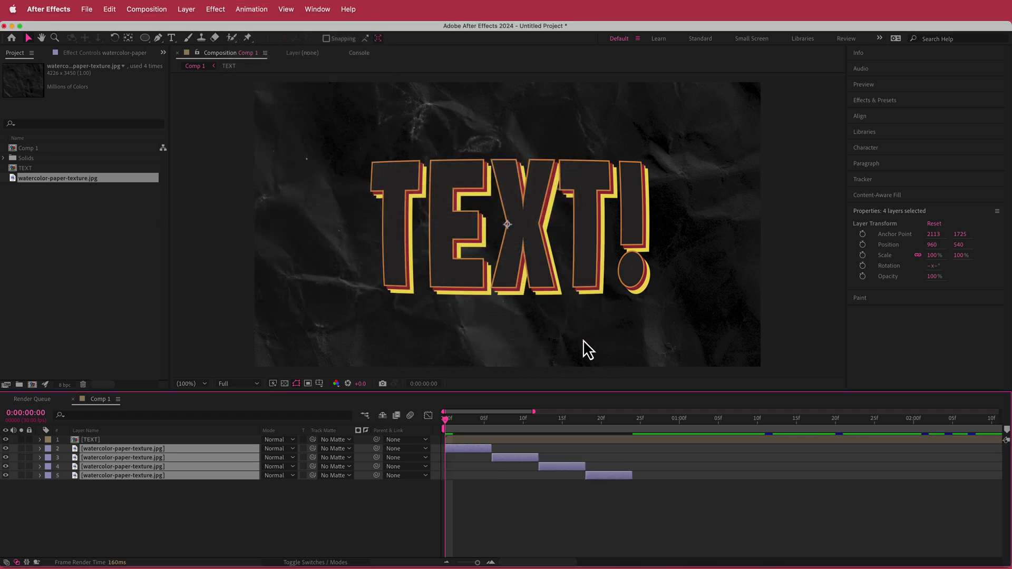
drag(446, 422, 486, 428)
key(space)
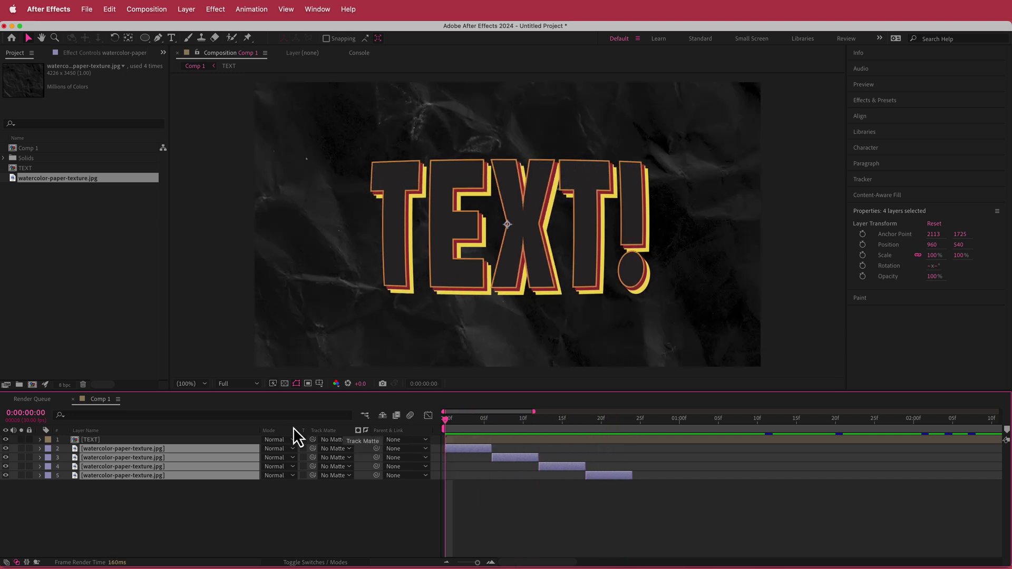
Step: Pre-compose the four sequenced paper texture layers into a new composition named PAPER
click(186, 9)
click(209, 393)
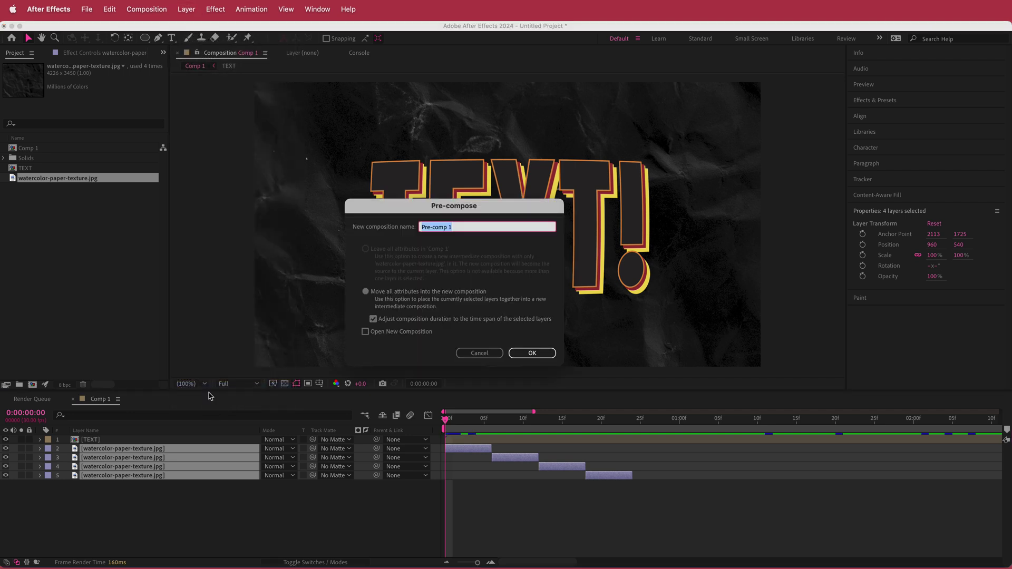
text(PAPER)
key(Return)
drag(449, 421, 421, 423)
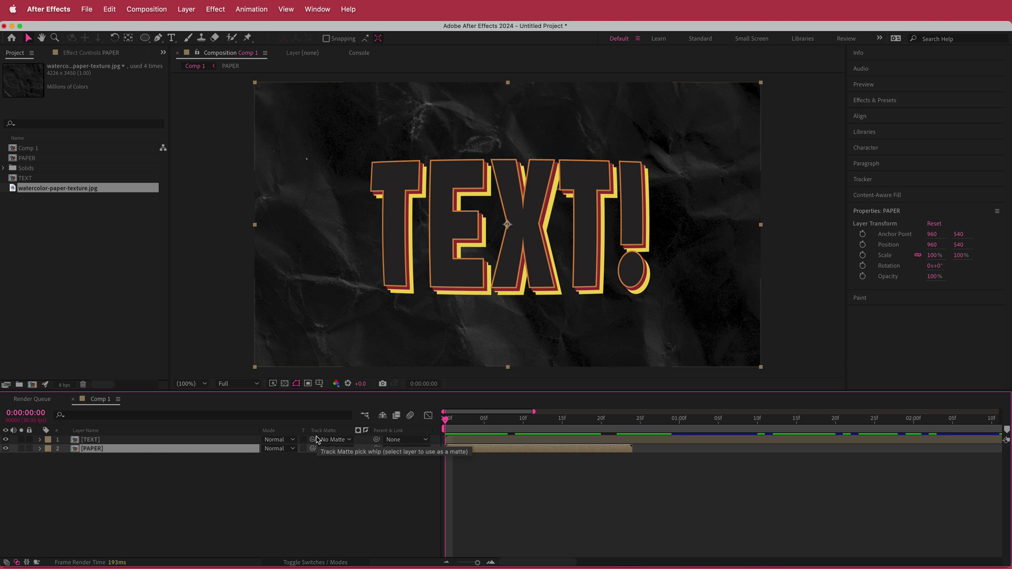
Step: Enable time remapping on the PAPER layer in Comp 1
double_click(92, 449)
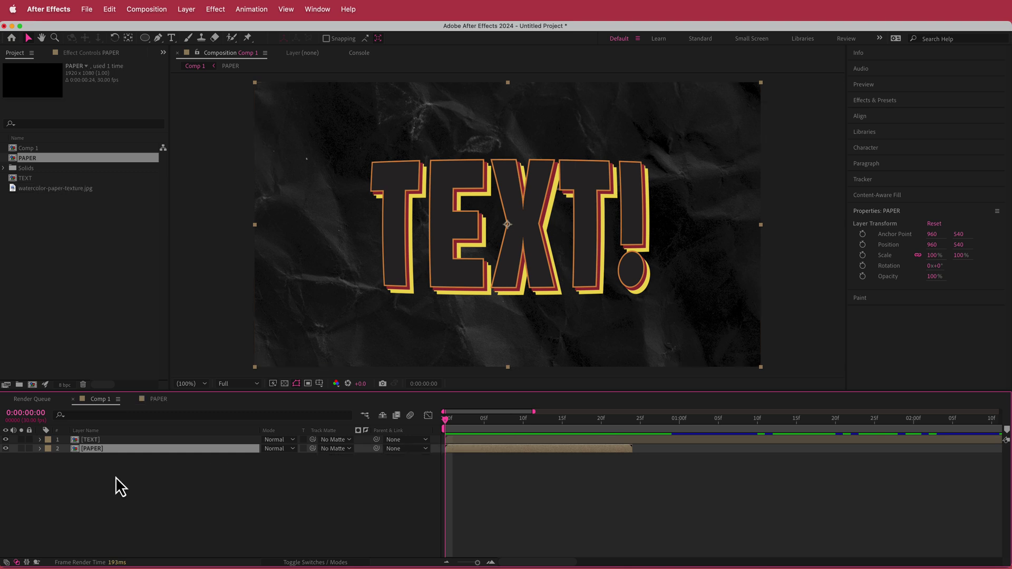
right_click(110, 450)
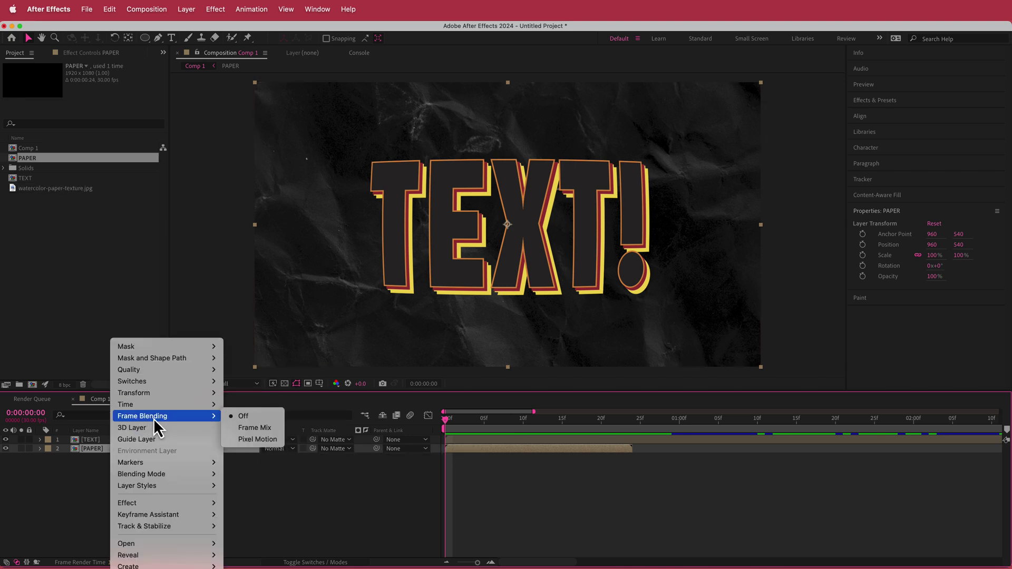
mouse_move(167, 467)
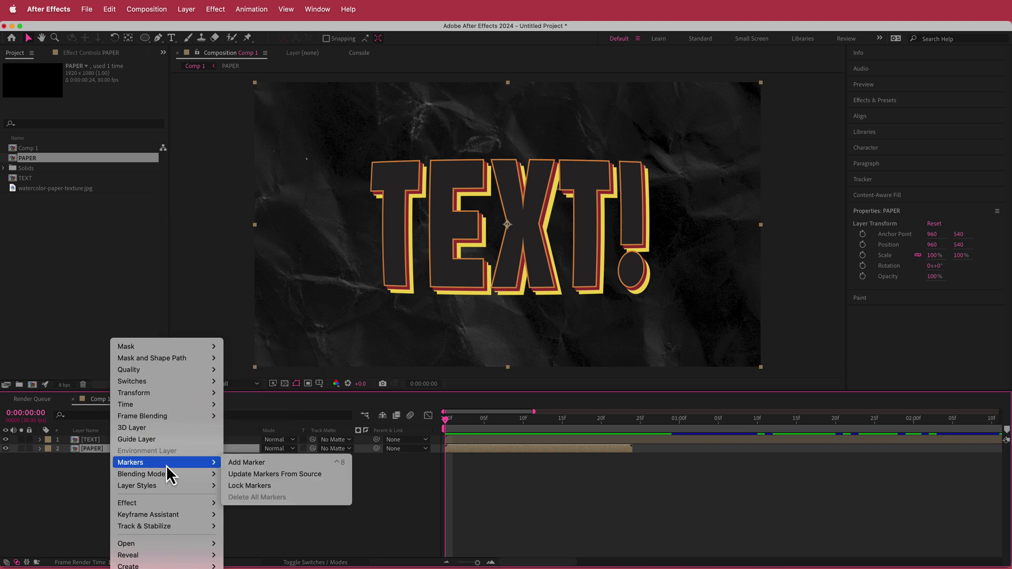
mouse_move(169, 405)
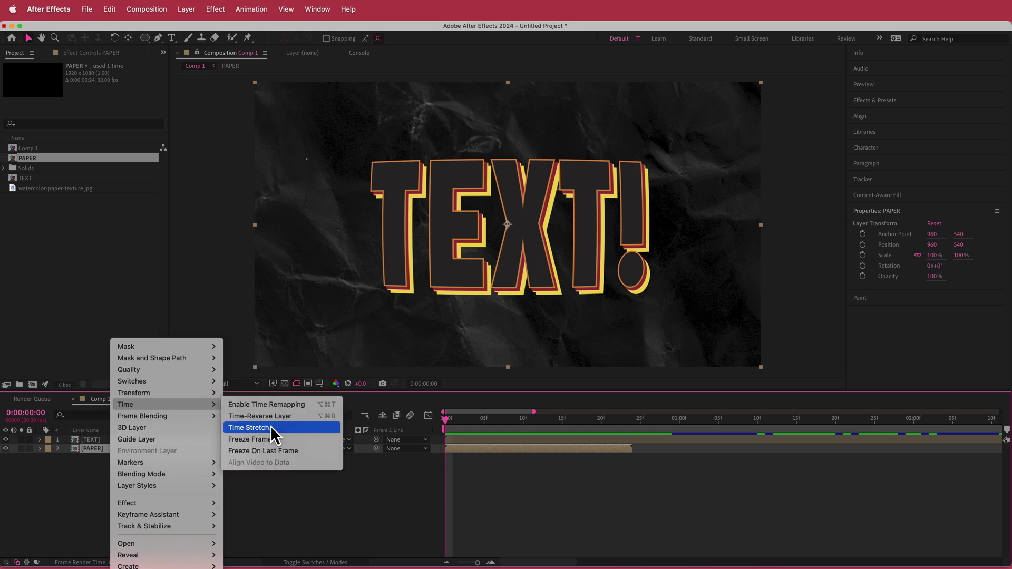
click(278, 407)
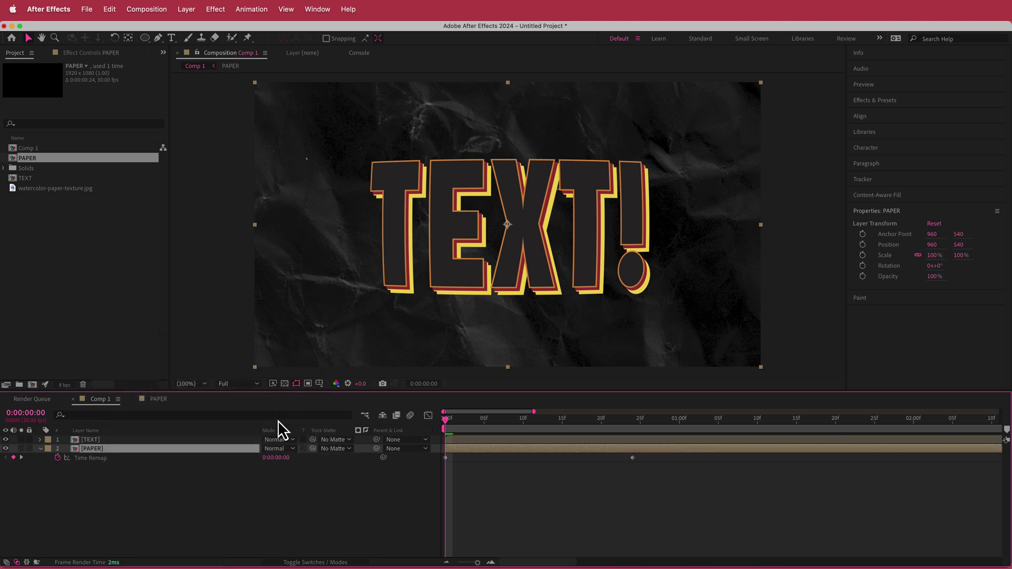
Step: Add a Time Remap keyframe to the PAPER layer at 0:00:00:23 and delete the original last keyframe
drag(447, 420, 627, 421)
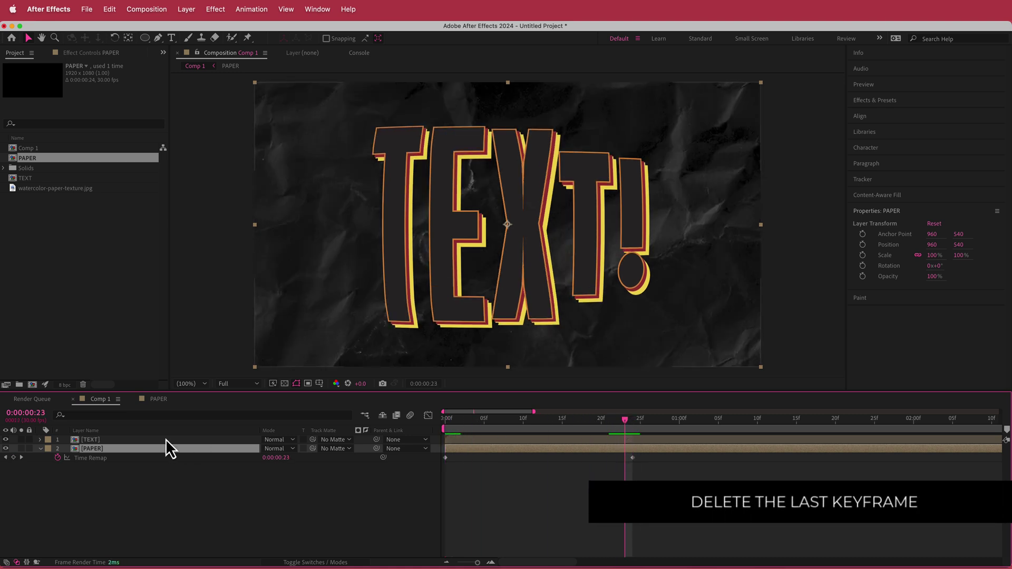
click(14, 459)
click(633, 457)
key(Delete)
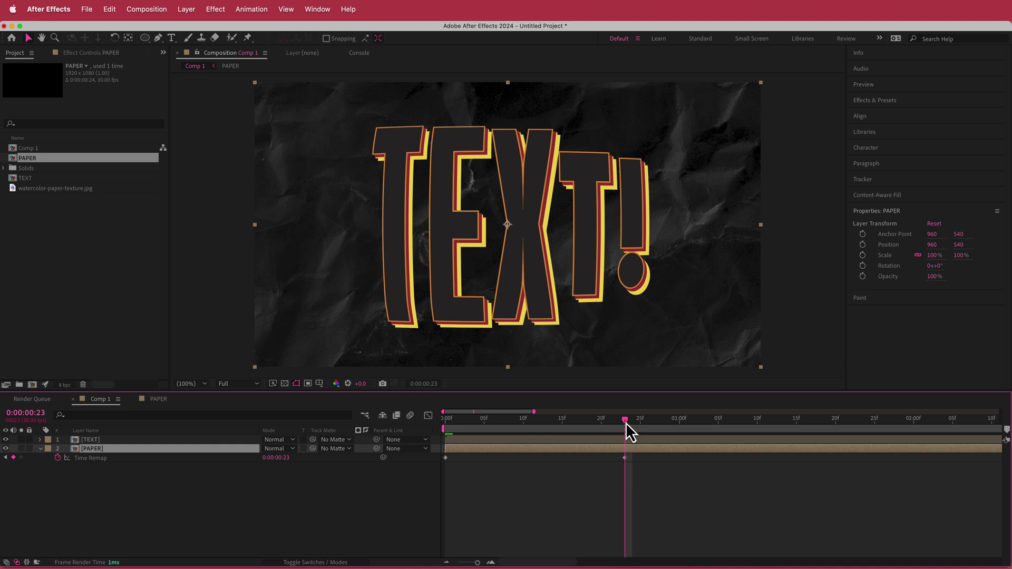
Step: Loop the PAPER layer's Time Remap with the expression loopOut(type = "cycle", numKeyframes = 0) and preview the animation
key(alt+shift+equal)
click(316, 514)
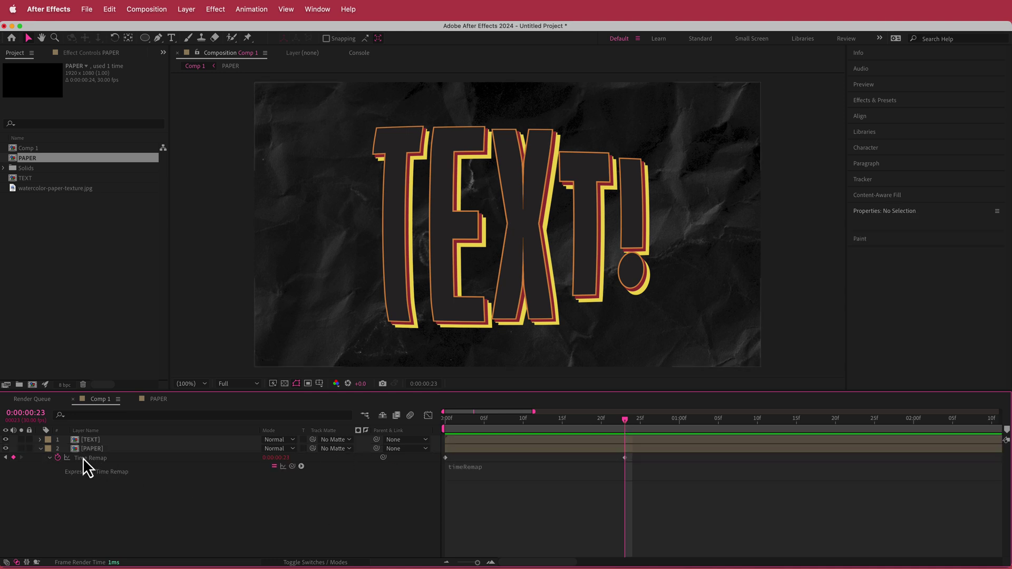
click(66, 459)
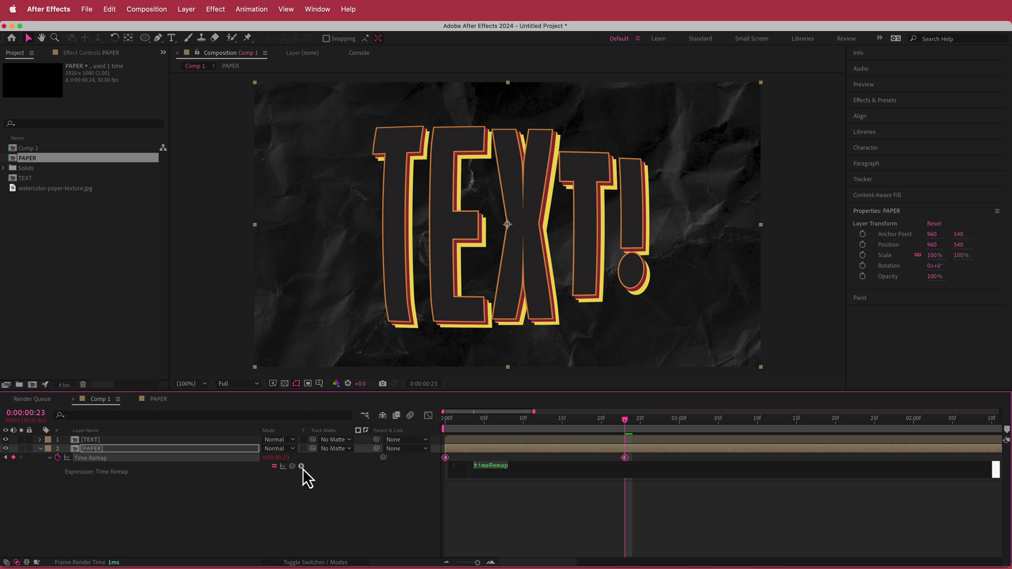
click(301, 467)
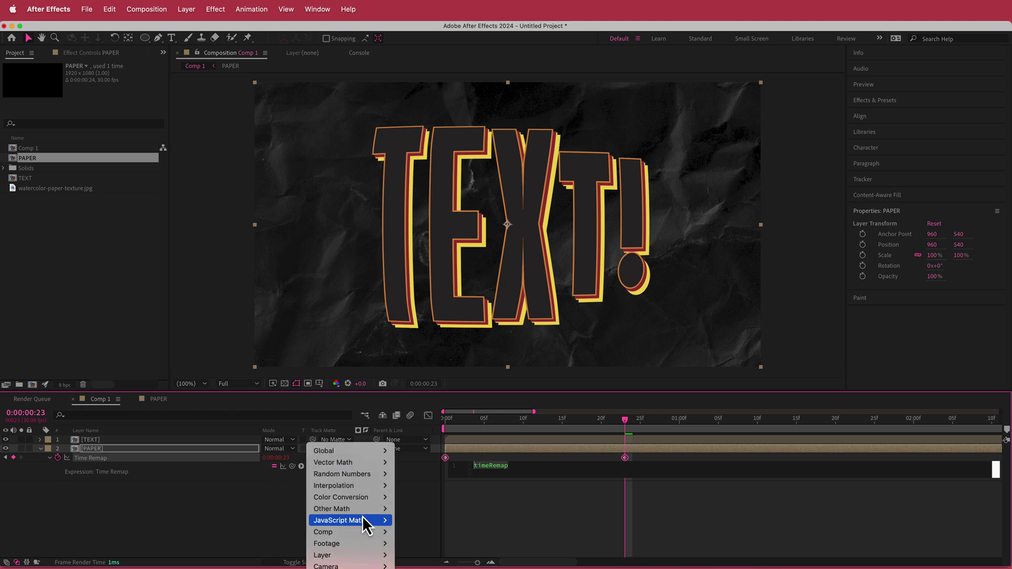
mouse_move(342, 568)
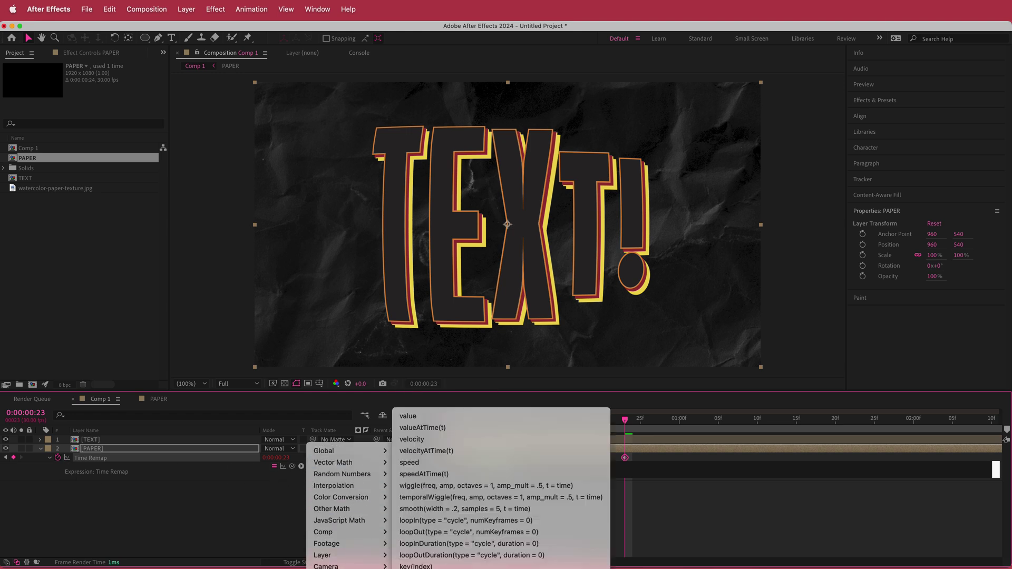
click(466, 534)
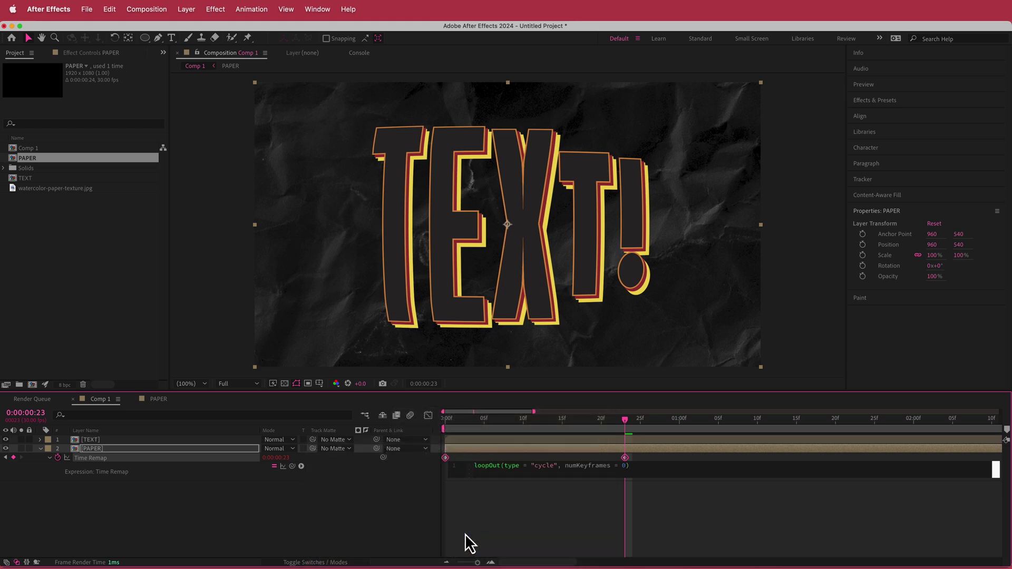
drag(628, 422, 418, 426)
key(space)
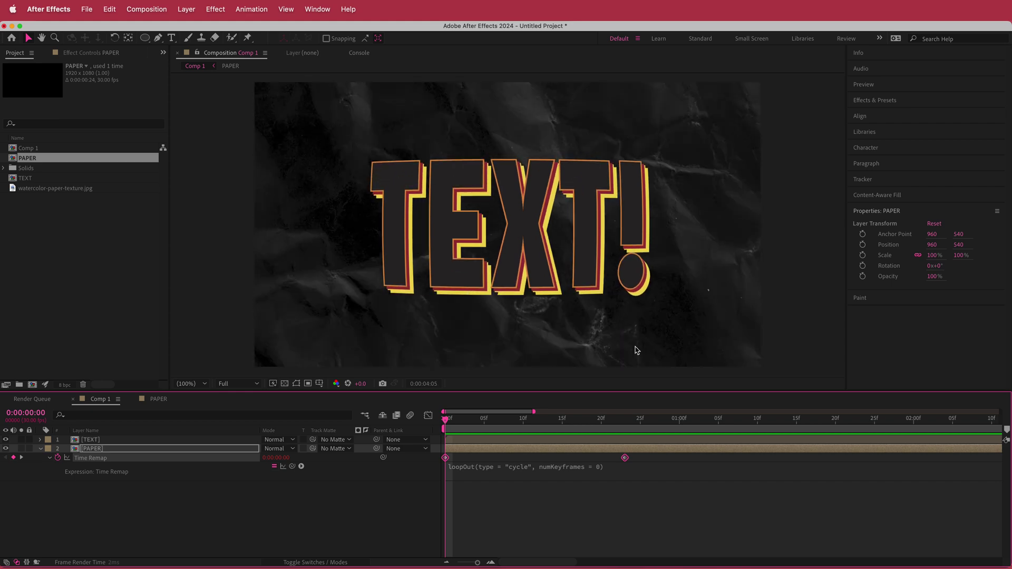
click(408, 424)
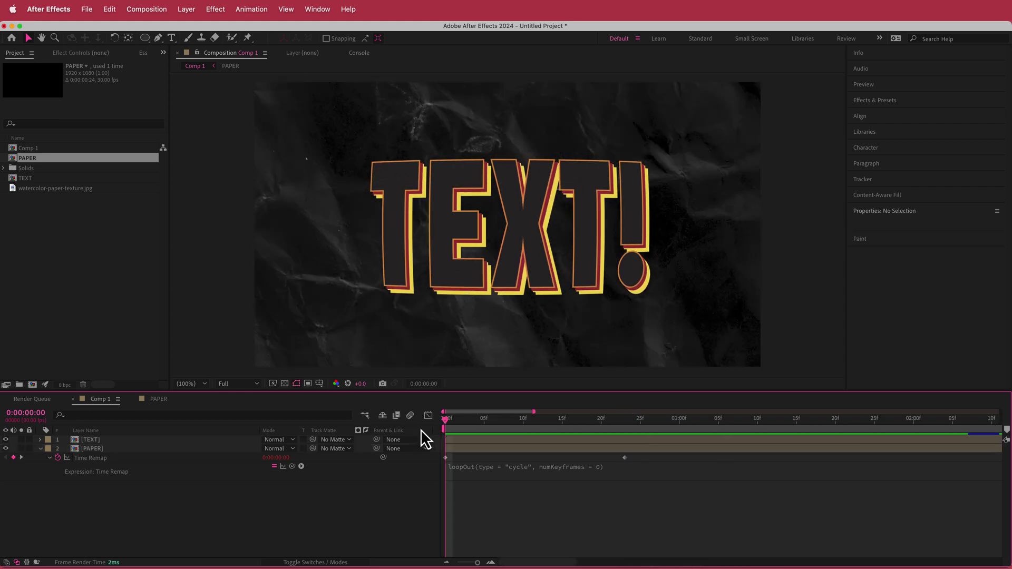
Step: Duplicate the PAPER layer and rename the upper copy MATTE
click(92, 449)
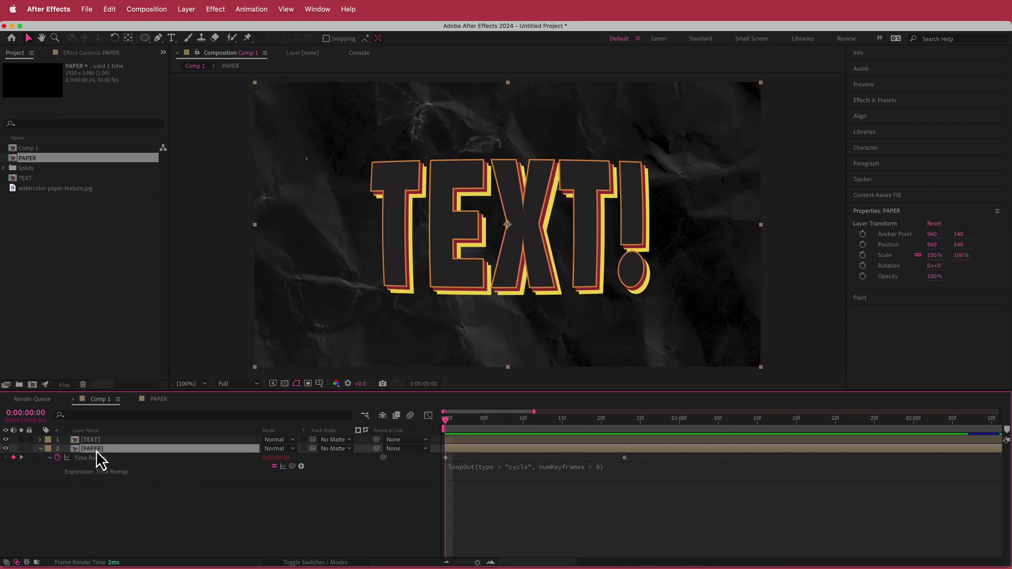
key(super+d)
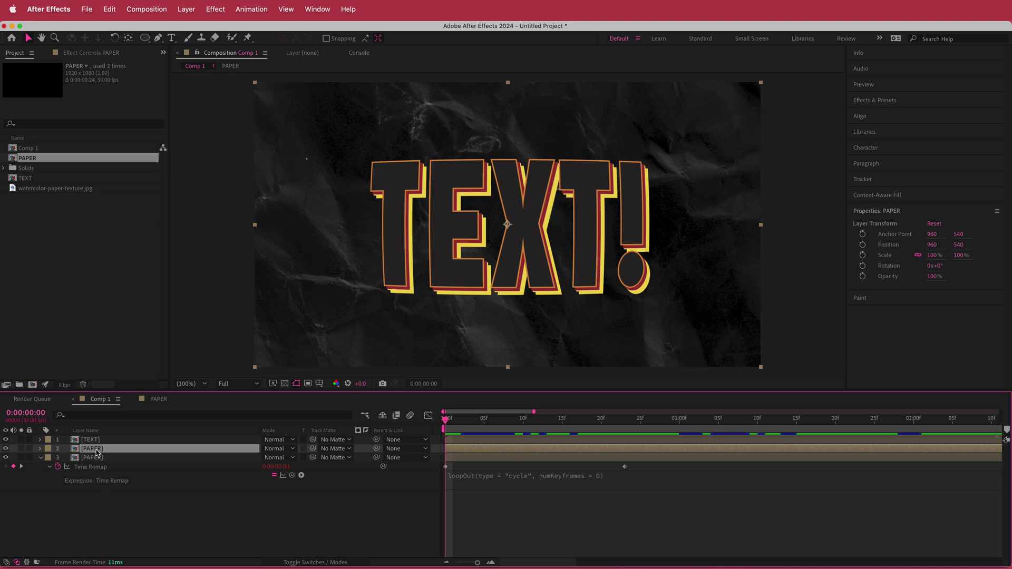
key(Return)
text(MATTE)
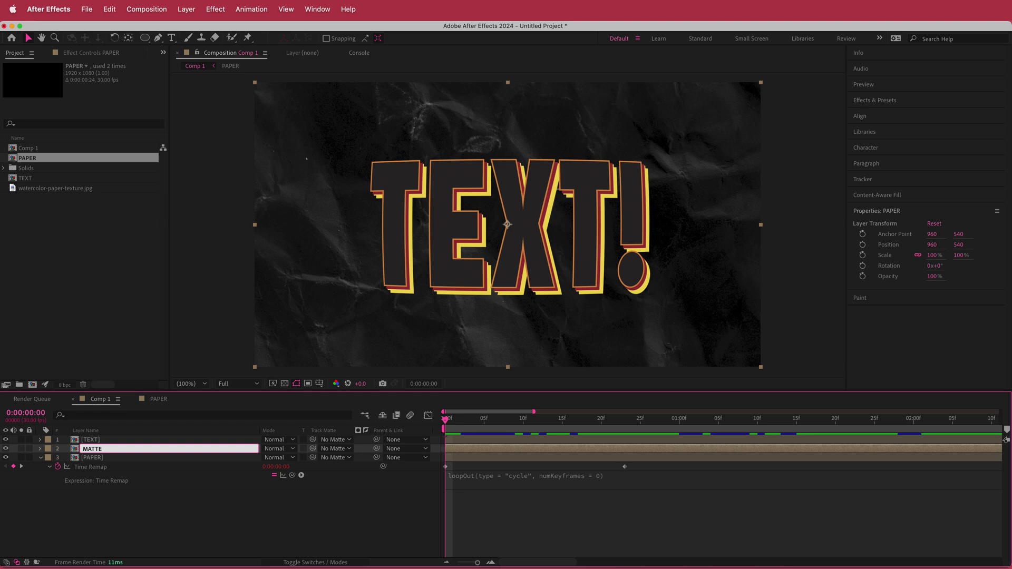
key(Return)
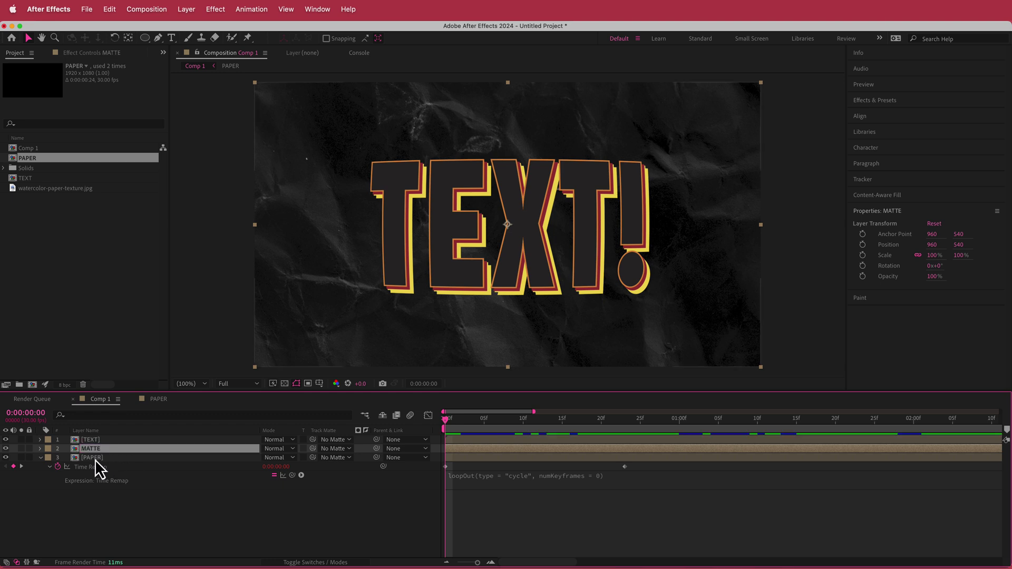
Step: Place the TEXT layer directly beneath MATTE and use MATTE as its luma track matte
click(92, 459)
mouse_move(94, 441)
mouse_down()
mouse_move(94, 454)
mouse_move(84, 451)
mouse_up()
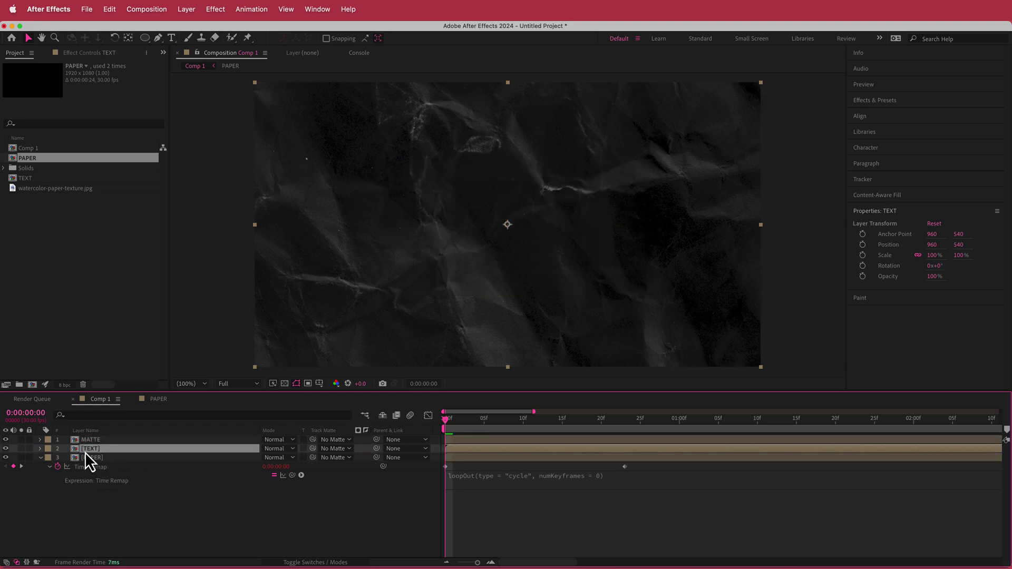
click(344, 449)
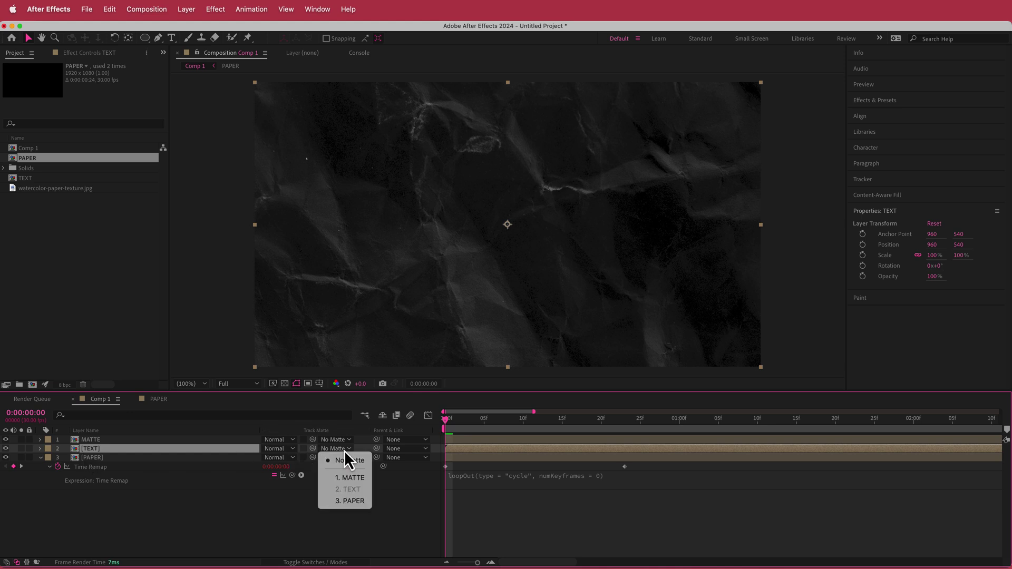
click(351, 479)
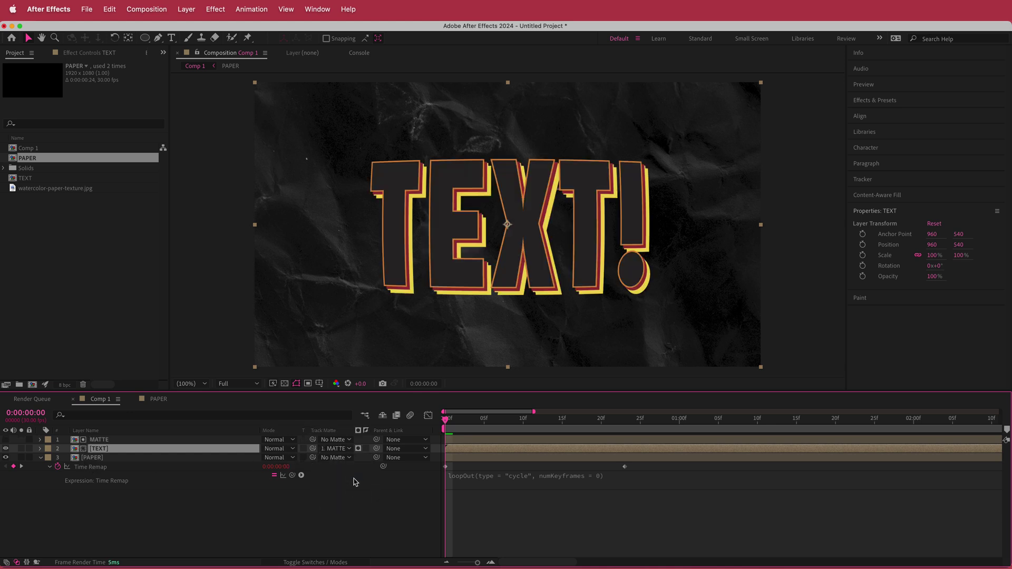
click(359, 449)
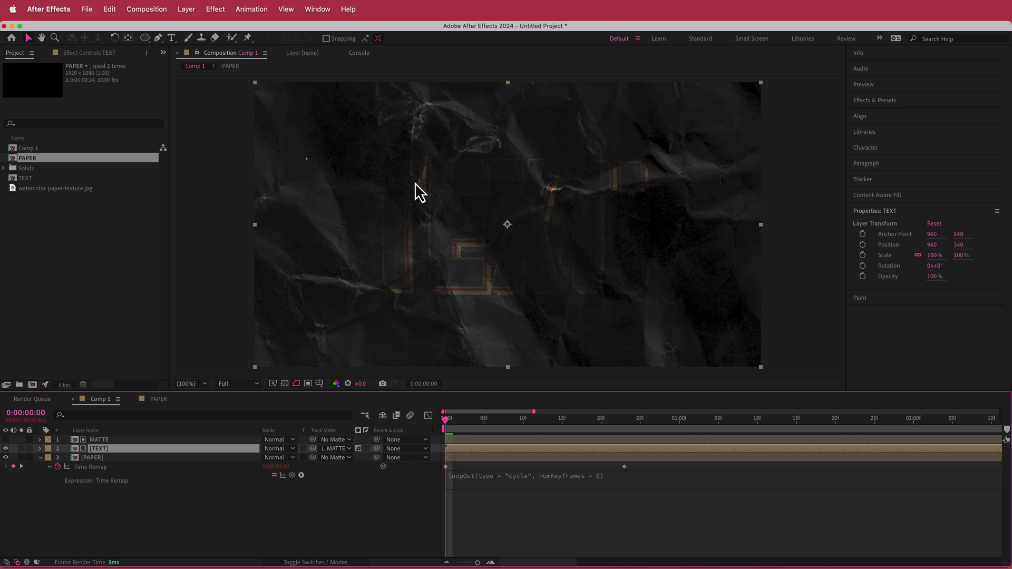
Step: Apply Curves to the MATTE layer, steepen its RGB curve almost vertically from the dark end to the maximum, and check frame 0:00:00:24
click(104, 440)
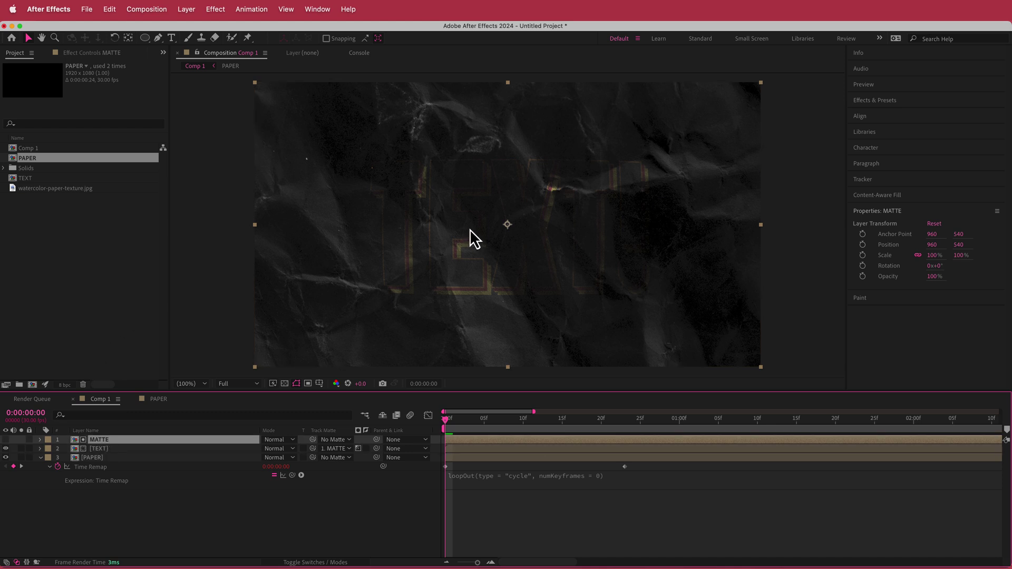
key(ctrl+space)
text(curv)
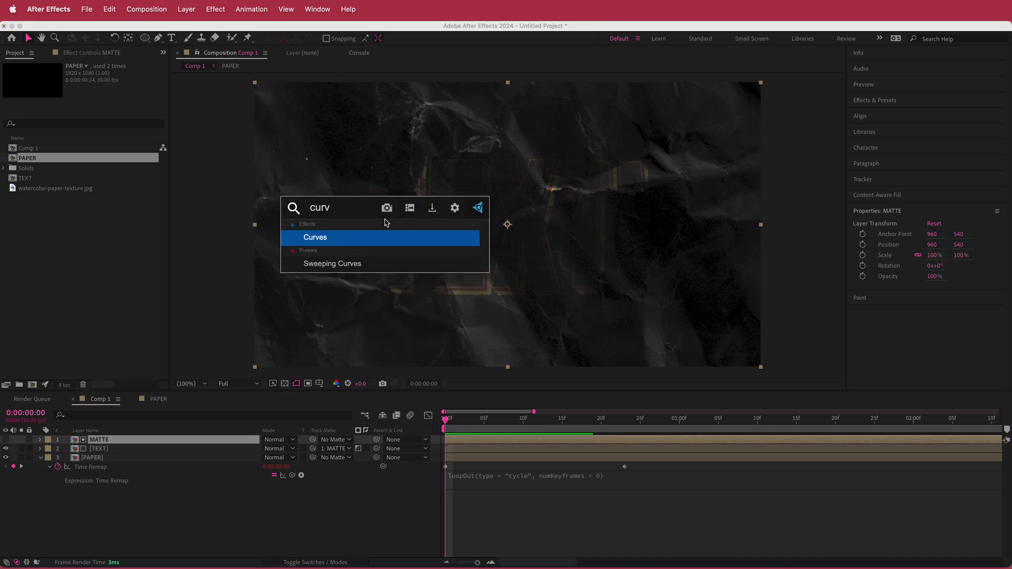
key(Return)
drag(56, 212, 32, 120)
drag(447, 422, 637, 427)
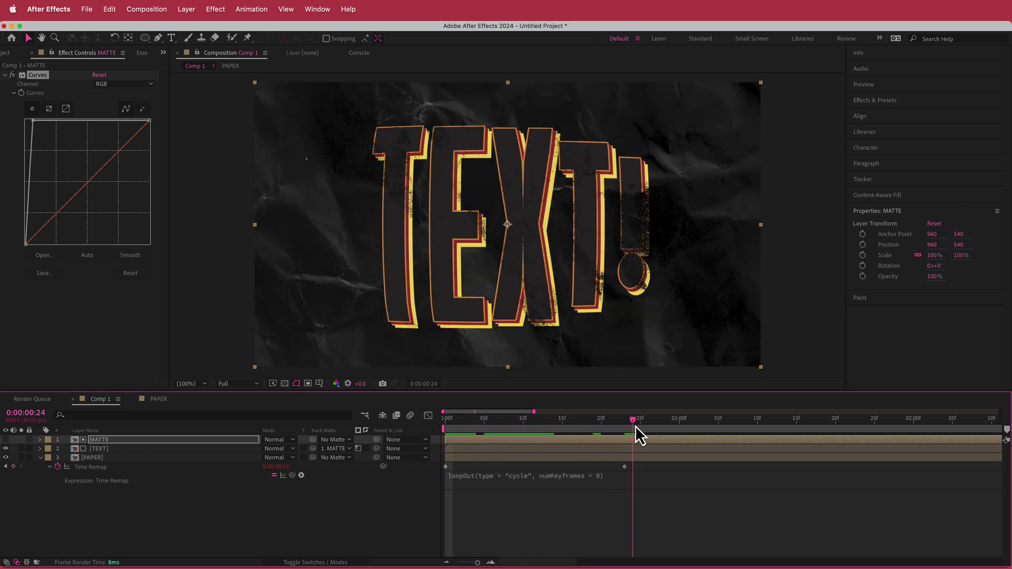
click(195, 491)
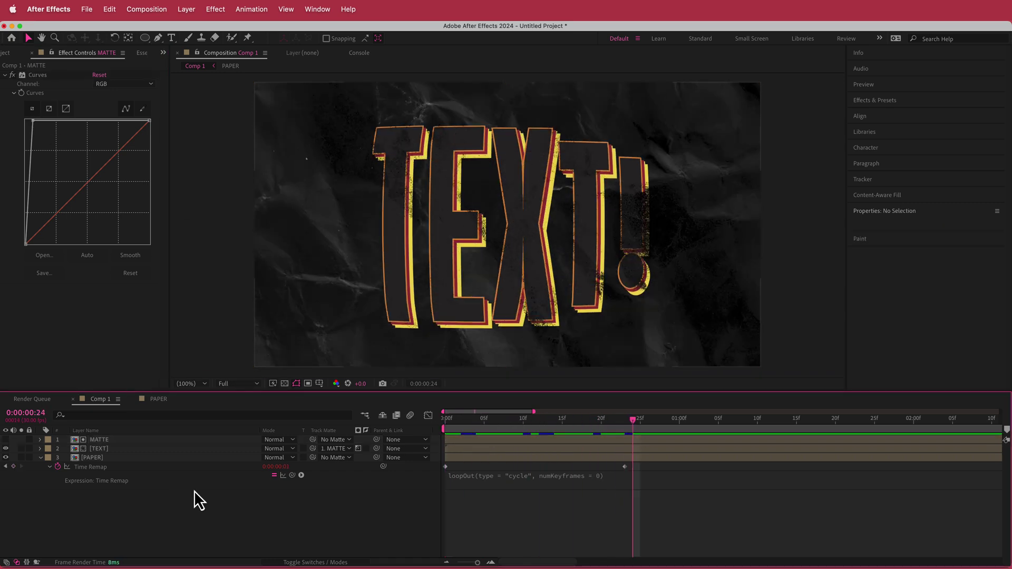
Step: Duplicate the PAPER layer and rename the lower copy DISPLACEMENT MAP
click(104, 468)
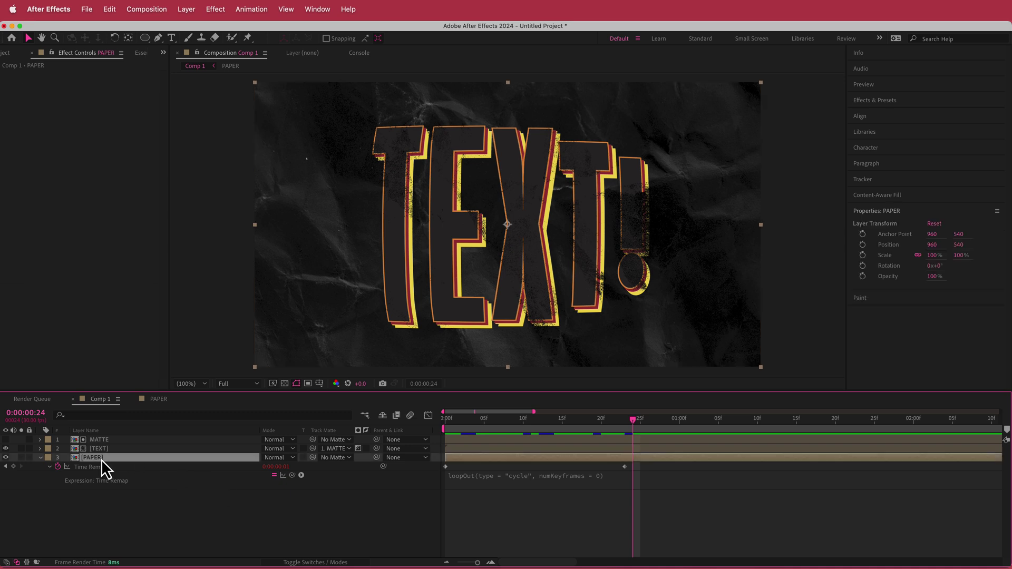
key(super+d)
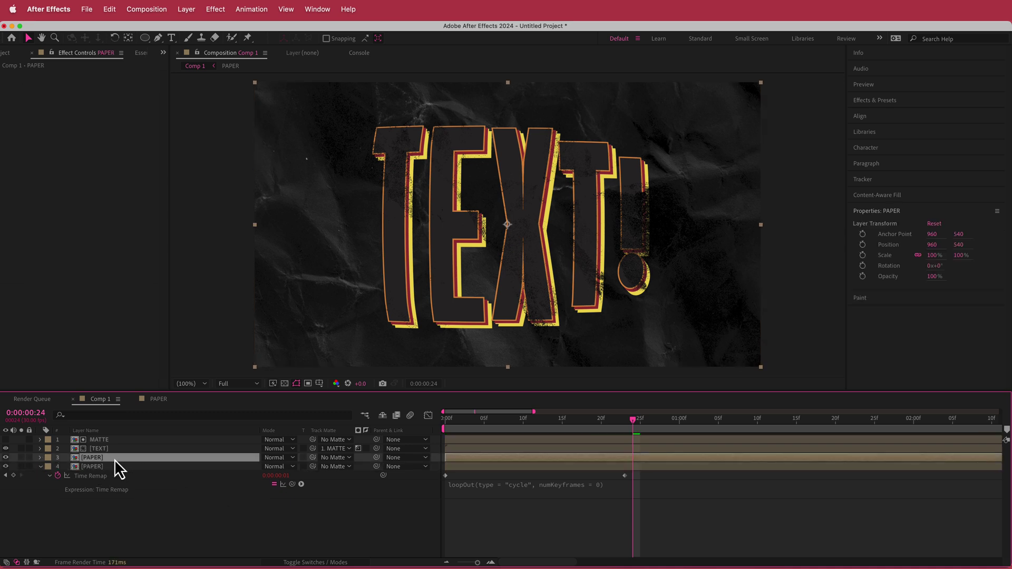
click(100, 467)
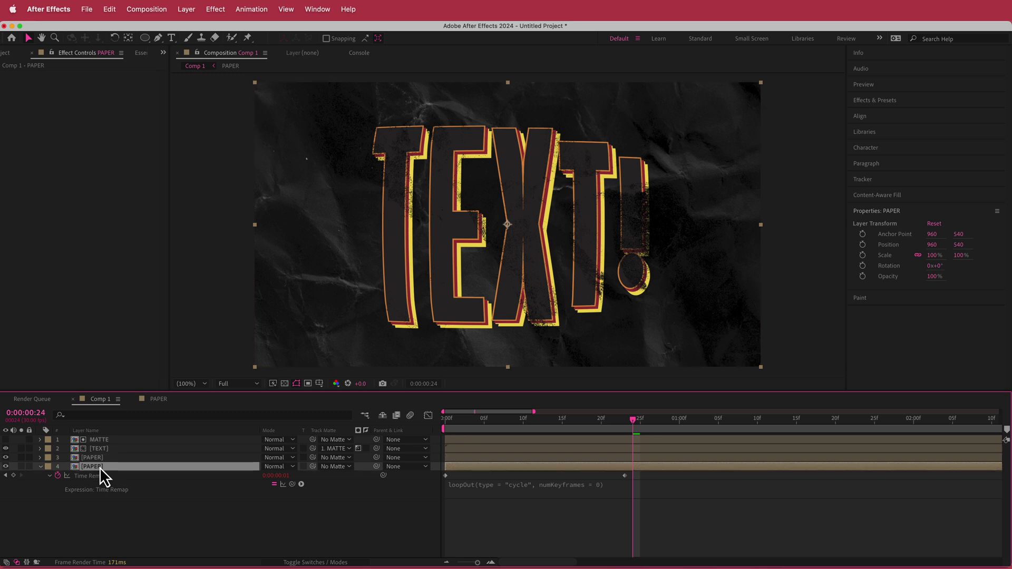
key(Return)
text(DISPLA)
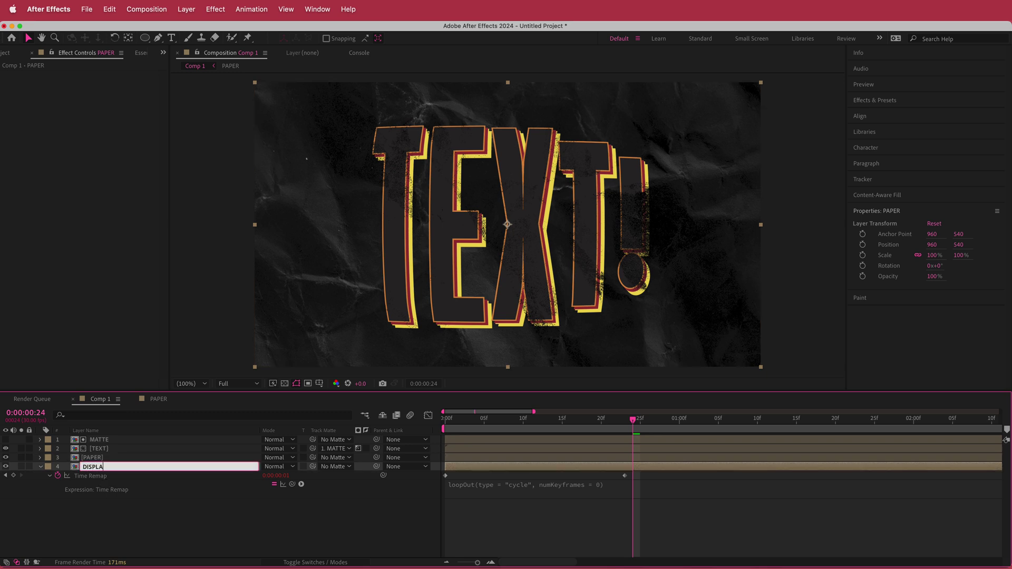
text(CEMENT MAP)
key(Return)
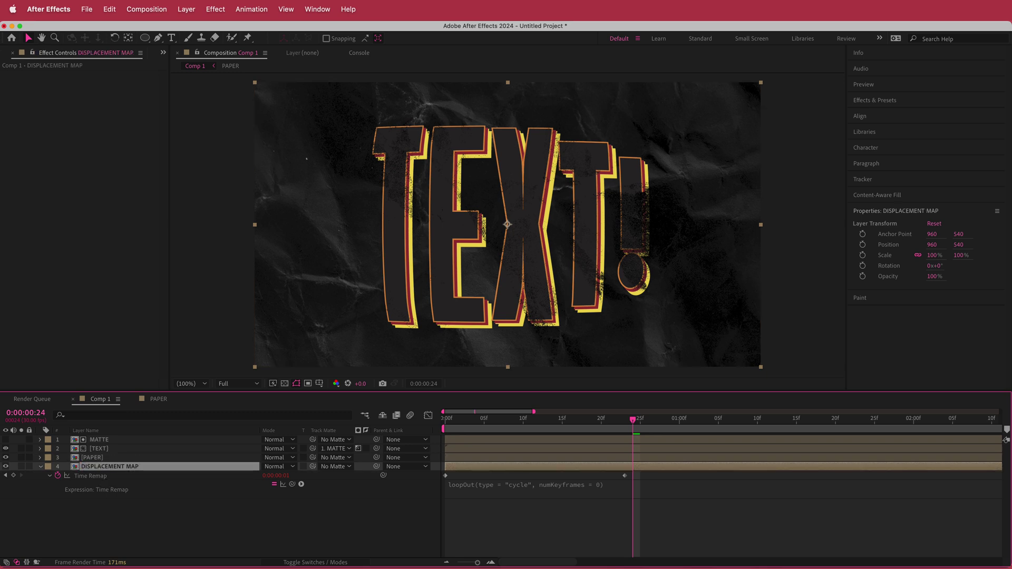
Step: Apply the Displacement Map effect to the TEXT layer
click(103, 451)
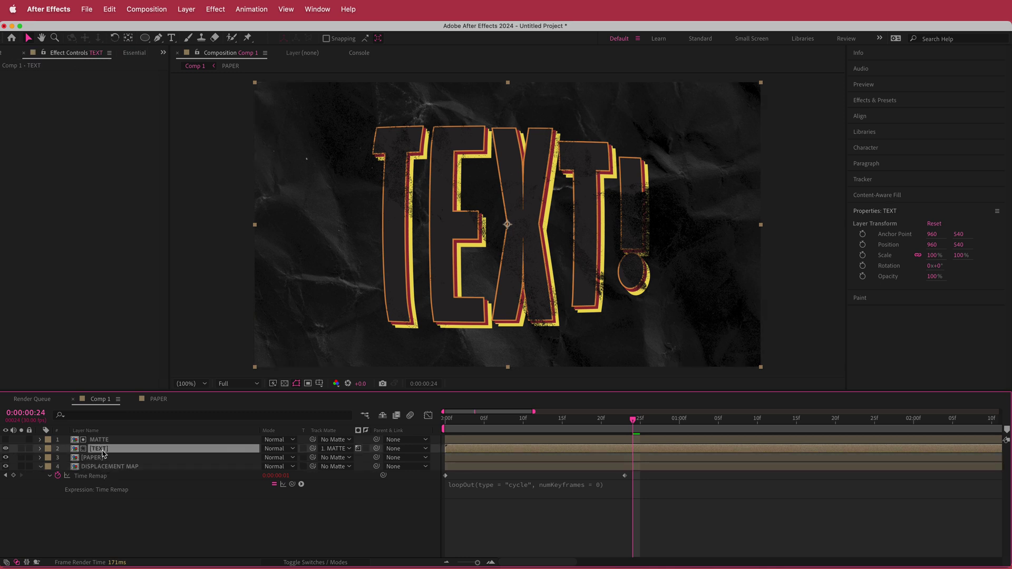
key(ctrl+space)
text(is)
key(BackSpace)
key(BackSpace)
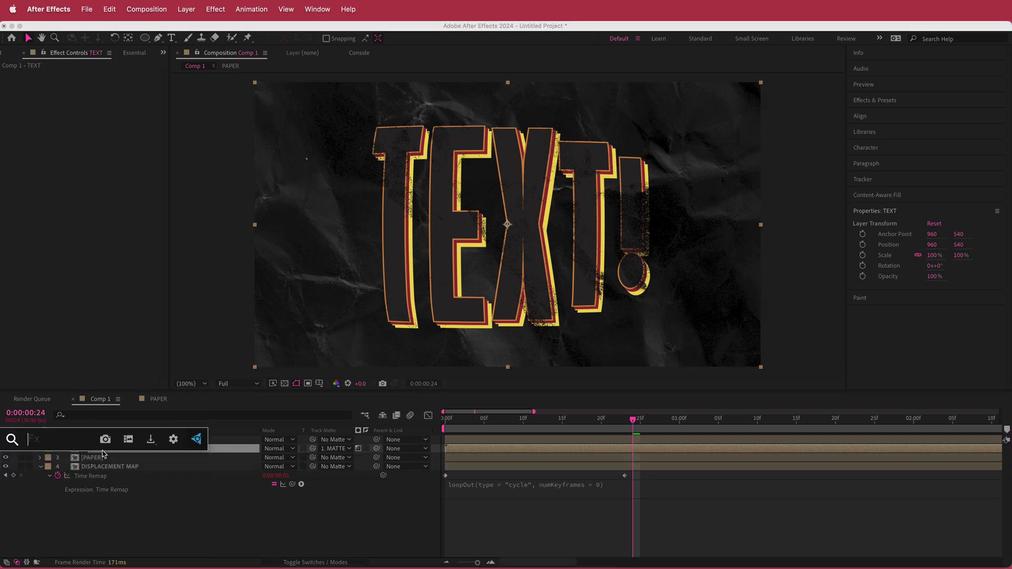
text(dis)
key(Return)
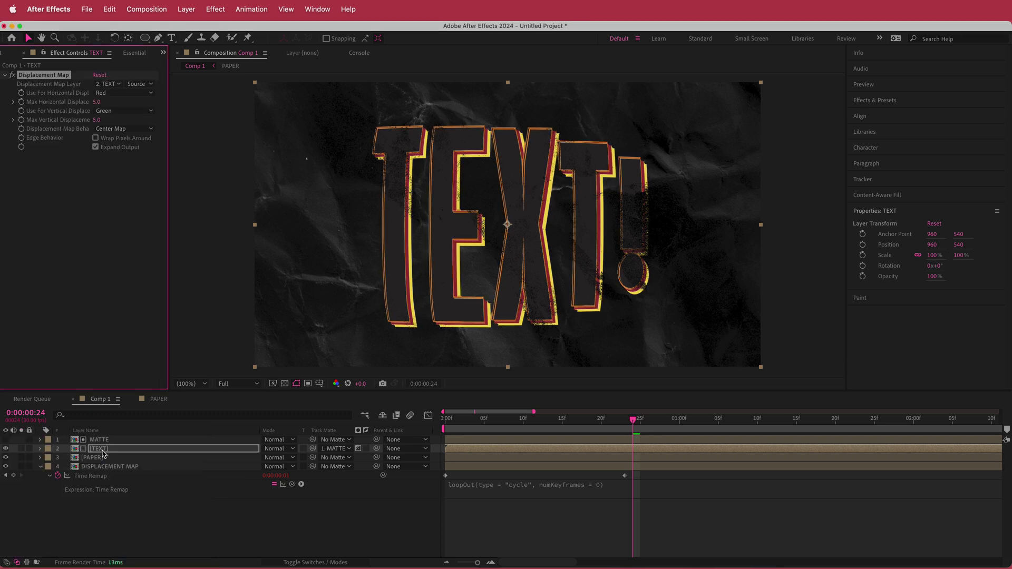
Step: Use the DISPLACEMENT MAP layer with Effects & Masks as the source for the TEXT layer's displacement
click(116, 86)
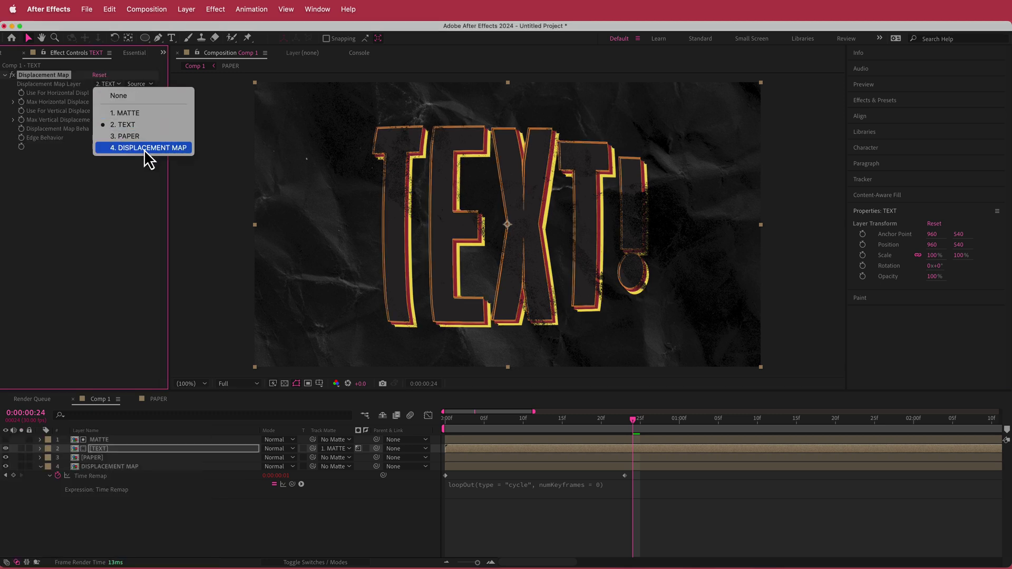
click(145, 150)
click(146, 86)
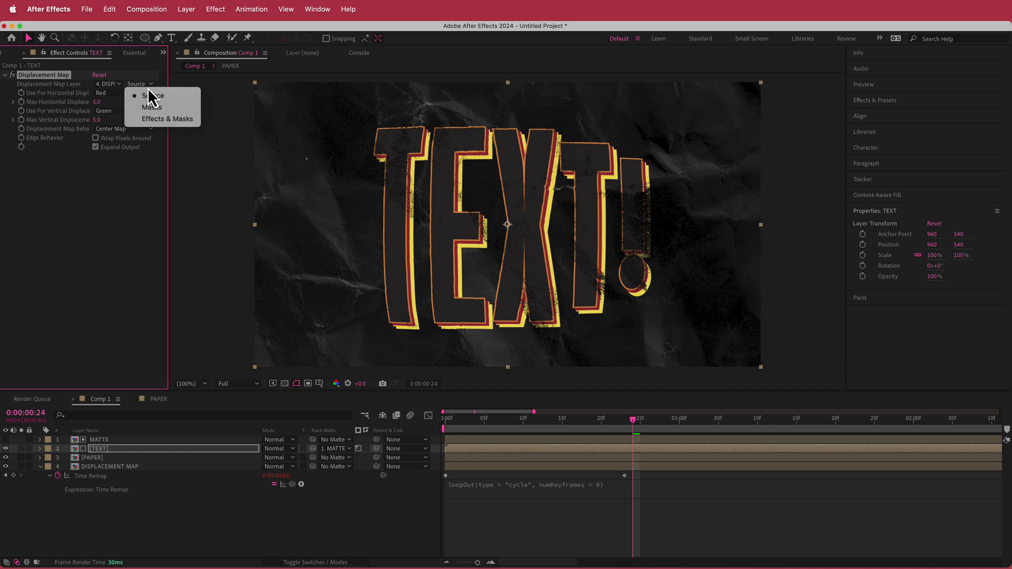
click(161, 121)
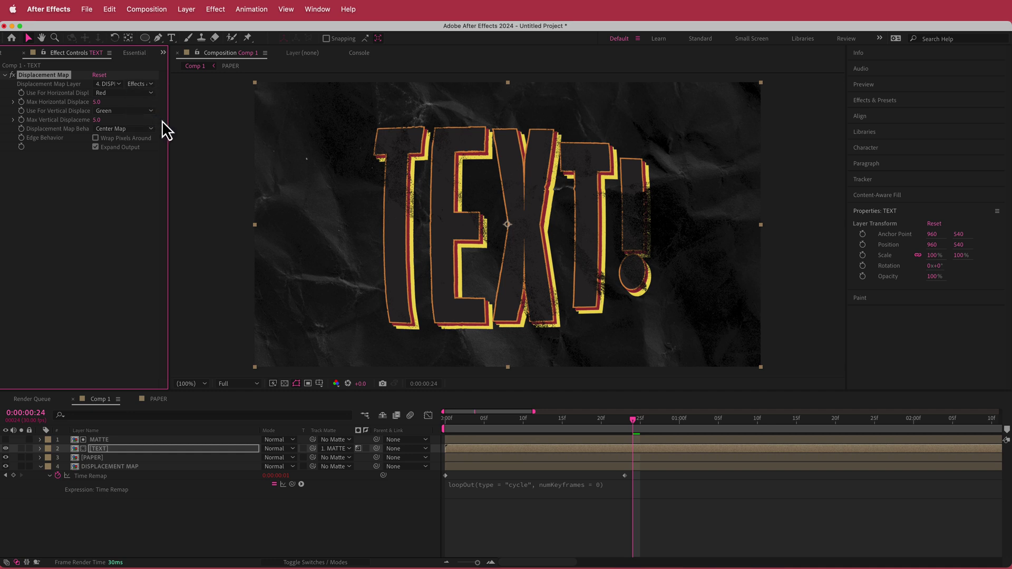
Step: Try 40 for the maximum horizontal and vertical displacement, inspect frame 0:00:00:09, then try lower values and undo them
click(96, 102)
text(4)
key(Tab)
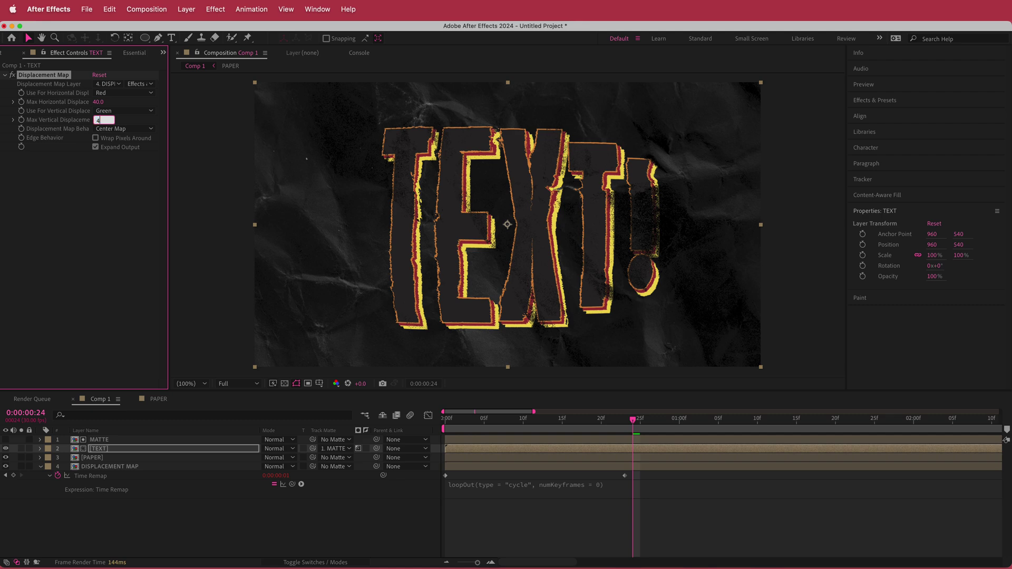
drag(635, 421, 516, 427)
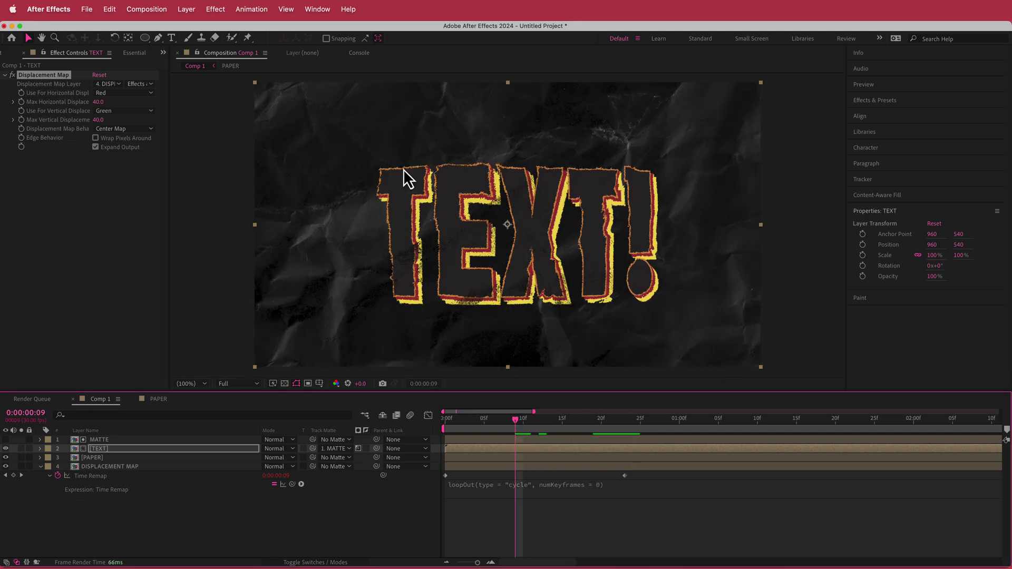
mouse_move(99, 102)
mouse_down()
mouse_move(73, 103)
mouse_move(92, 118)
mouse_up()
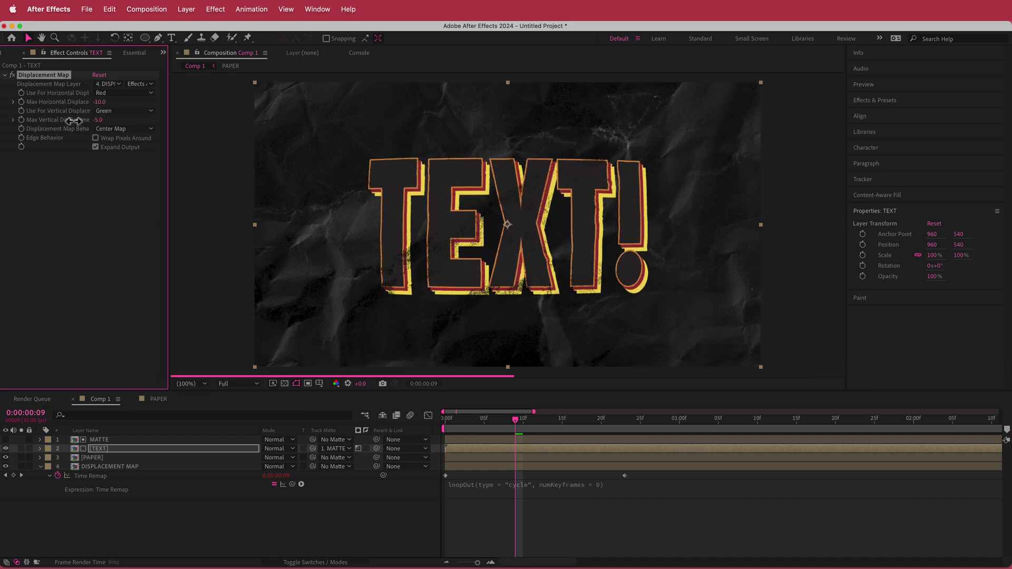
key(super+z)
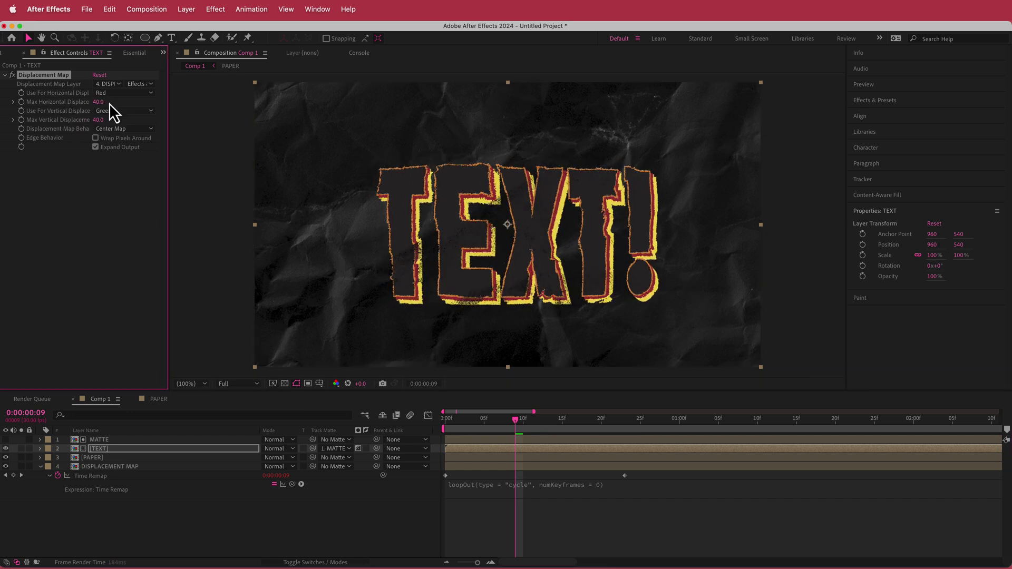
Step: Set the maximum horizontal and vertical displacement to 20 and return to the first frame
click(101, 102)
text(20)
key(Tab)
text(20)
key(shift+Tab)
drag(509, 423, 436, 425)
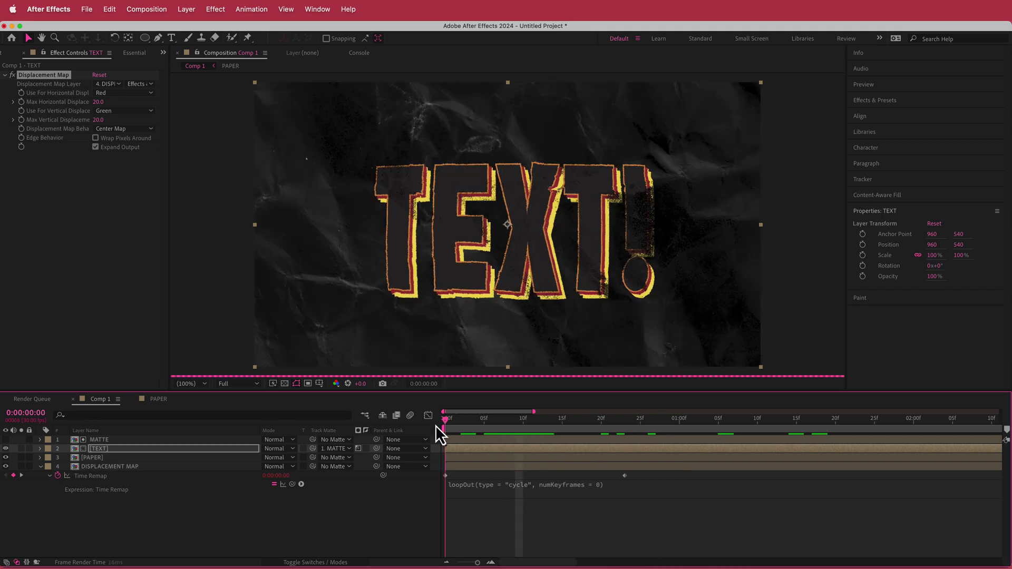
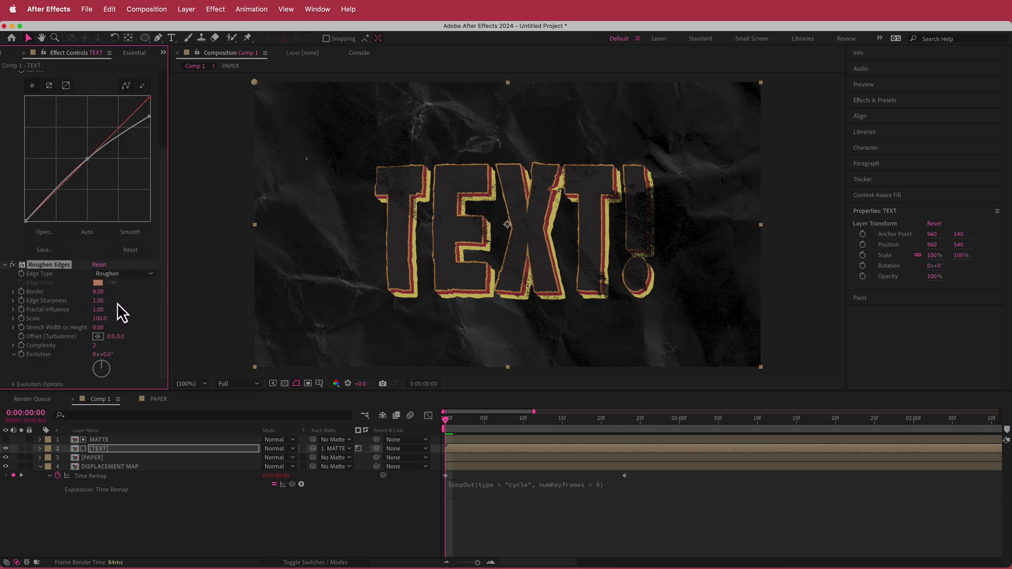
Step: Set the TEXT layer's Roughen Edges to Border 4, Edge Sharpness 10, Scale 40 and Complexity 10
click(98, 292)
text(4)
key(Tab)
text(10)
key(Tab)
key(Tab)
key(Tab)
key(Tab)
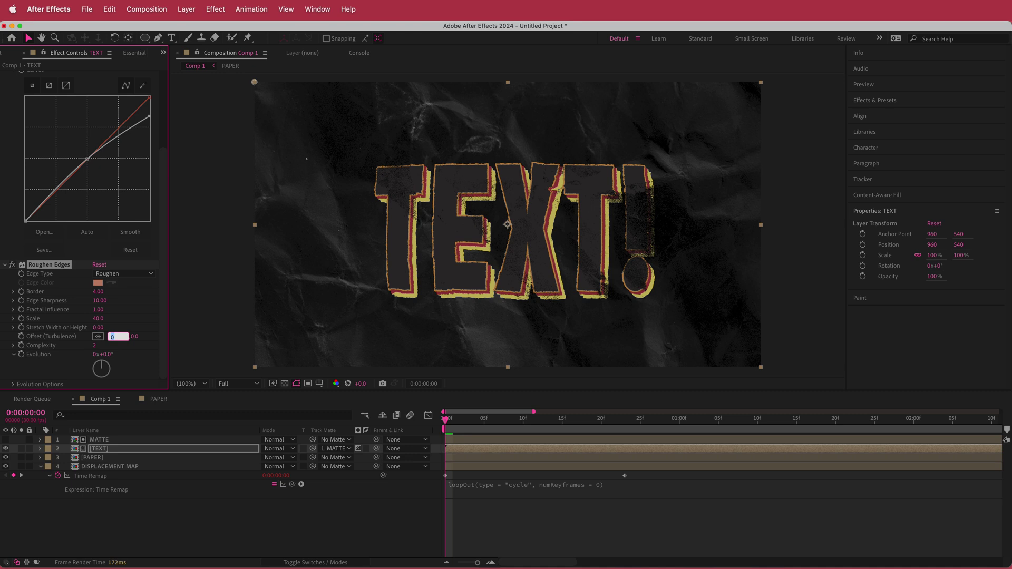
key(Tab)
key(Tab)
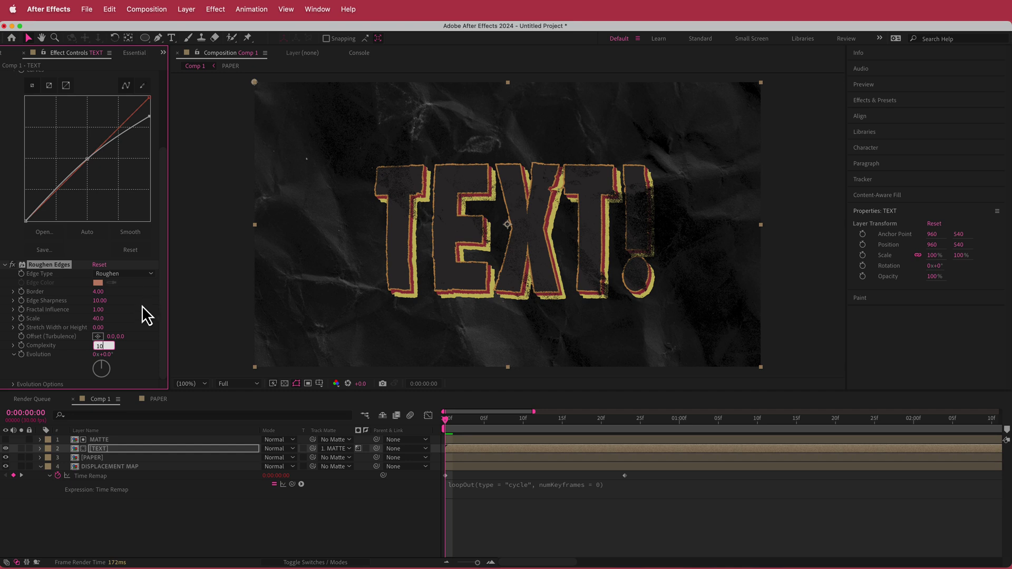
Step: Drive the Roughen Edges Evolution with an expression of posterizeTime(6) and time*100, and preview the animation from the start
alt+click(22, 354)
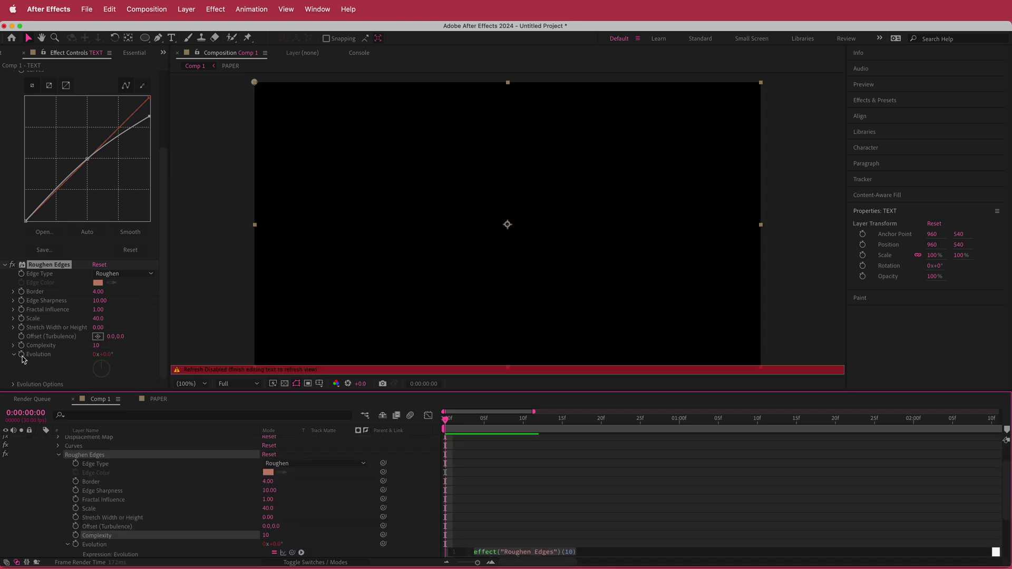
text(pos)
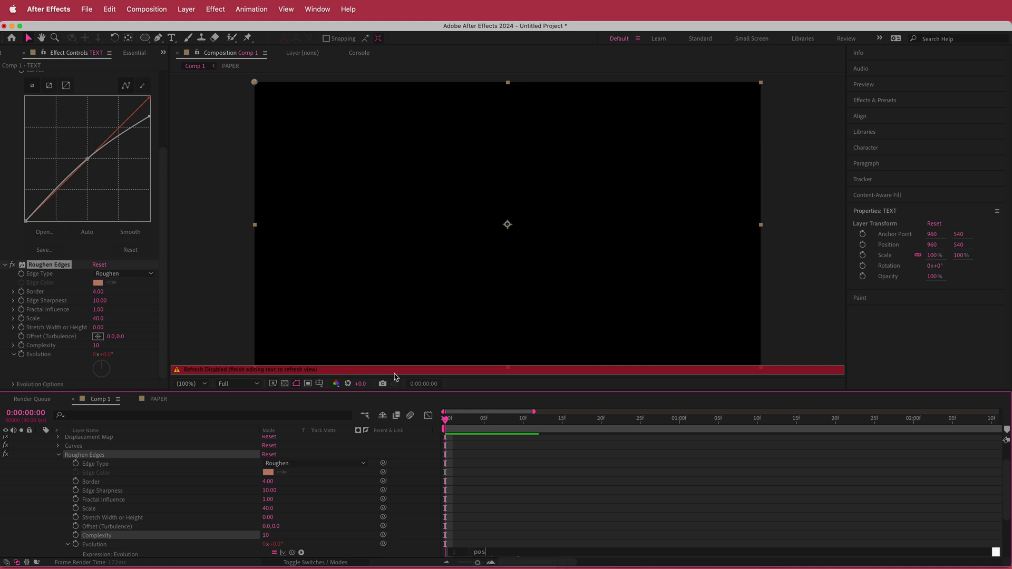
text(ter)
key(Return)
key(Return)
text(time*10)
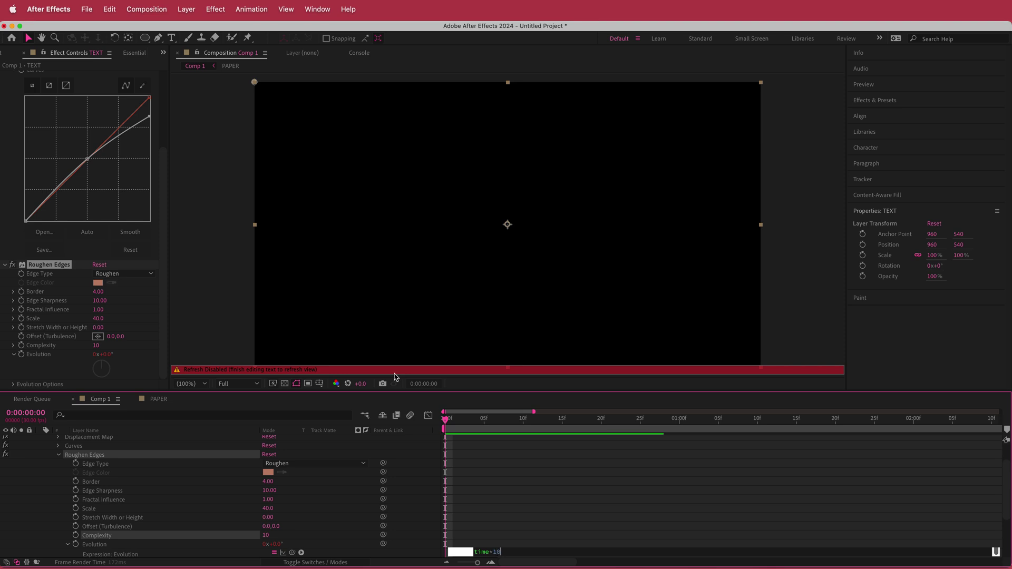
text(0)
mouse_move(445, 422)
mouse_down()
mouse_move(494, 417)
mouse_move(436, 422)
mouse_up()
key(space)
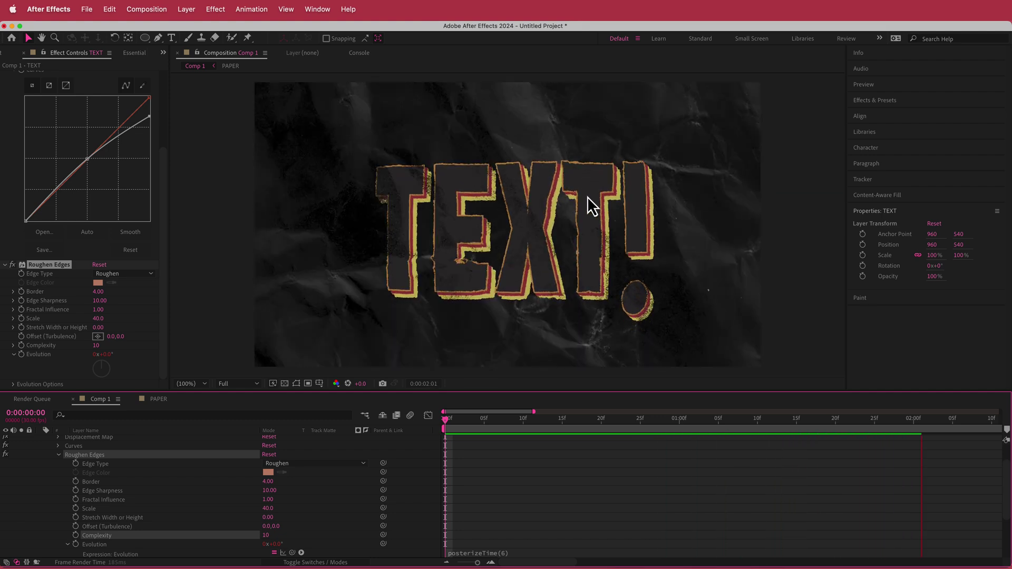
key(space)
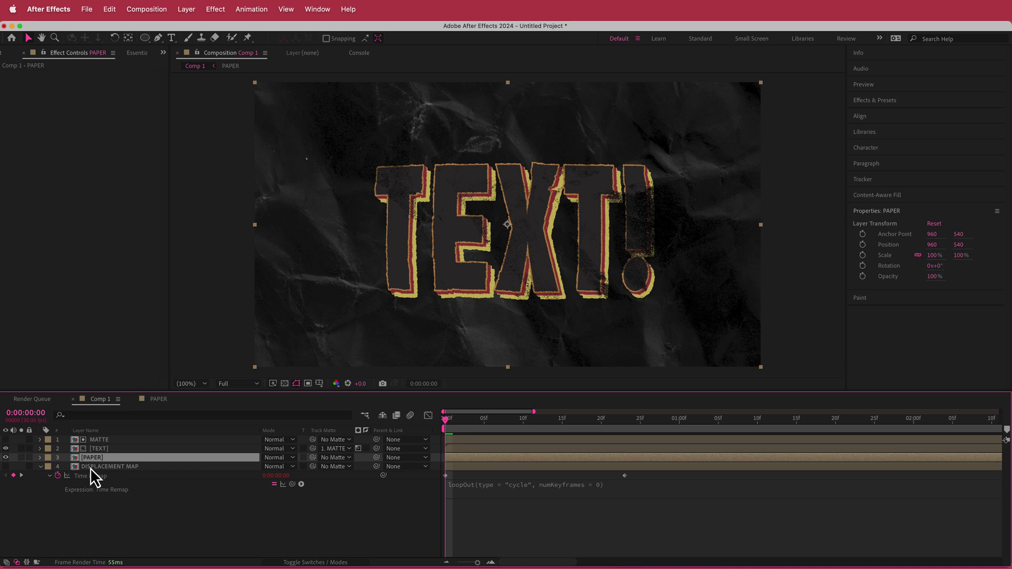
Step: Add a full-frame elliptical mask to the PAPER layer
double_click(5, 458)
double_click(144, 38)
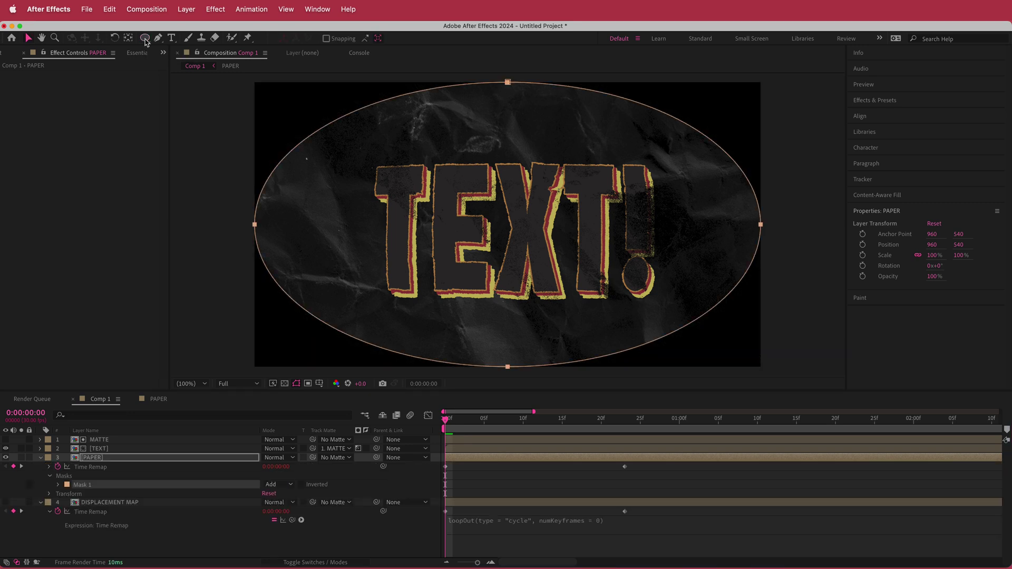
click(287, 225)
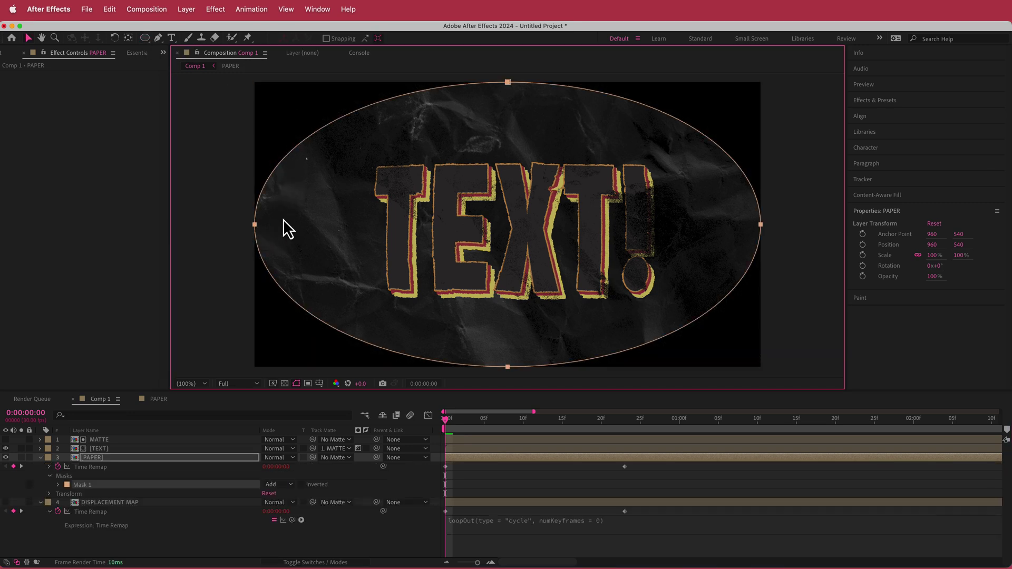
Step: Pull the PAPER mask's four points in tightly around the word TEXT! and feather the mask by 457 pixels
click(257, 226)
drag(255, 226, 389, 222)
drag(763, 228, 650, 229)
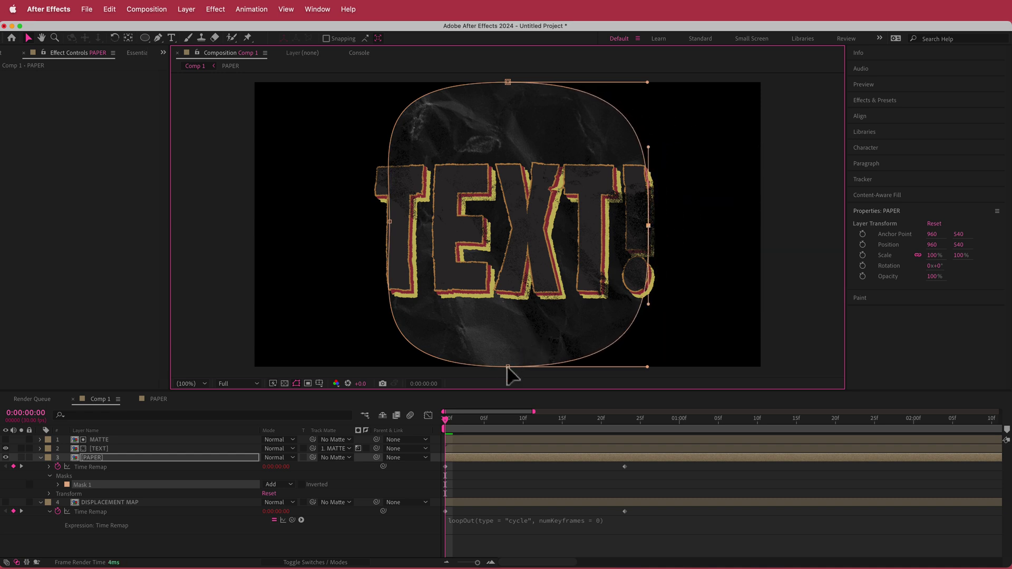
drag(508, 368, 507, 293)
click(508, 83)
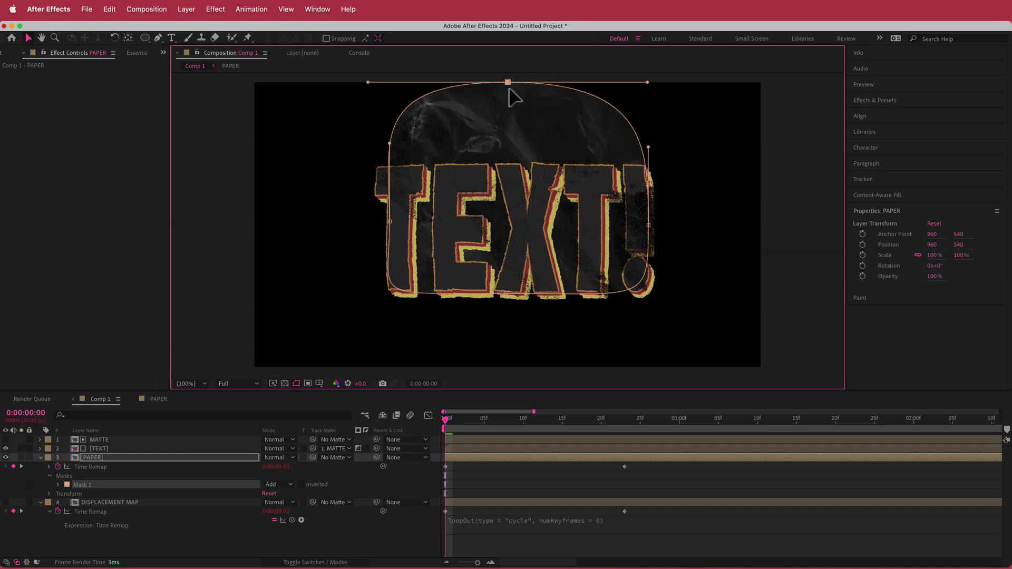
drag(508, 84, 513, 165)
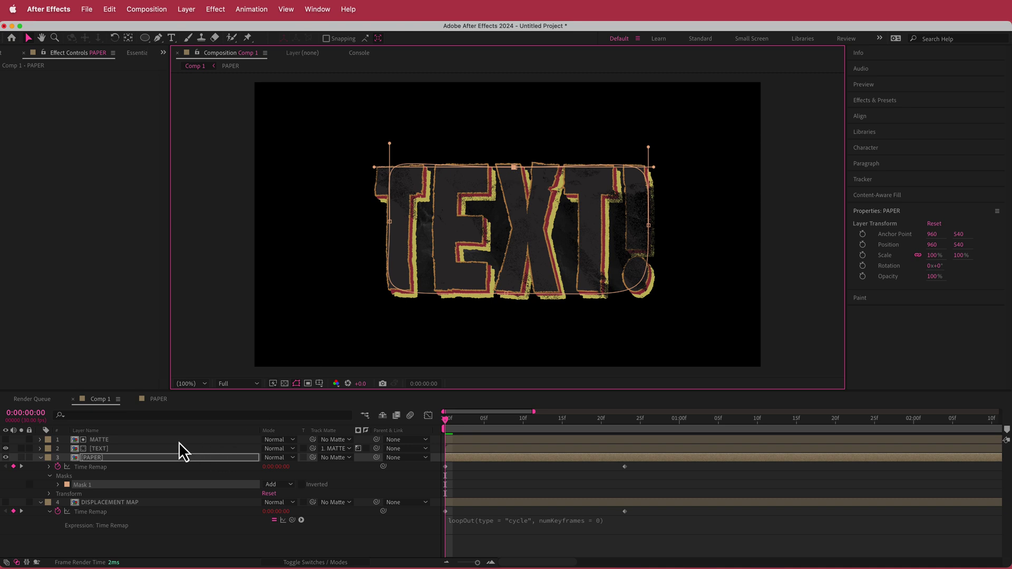
key(f)
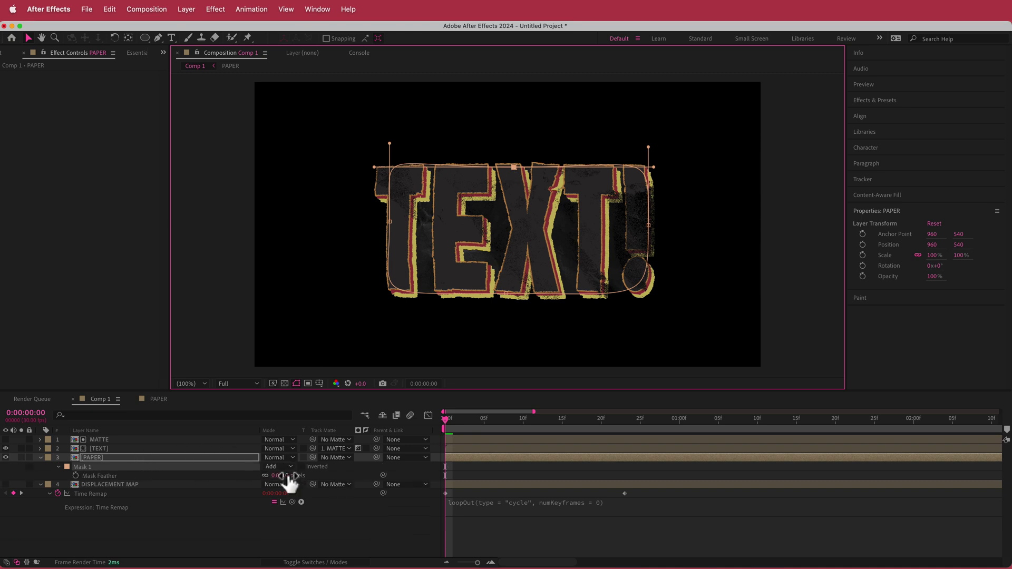
drag(289, 480, 498, 465)
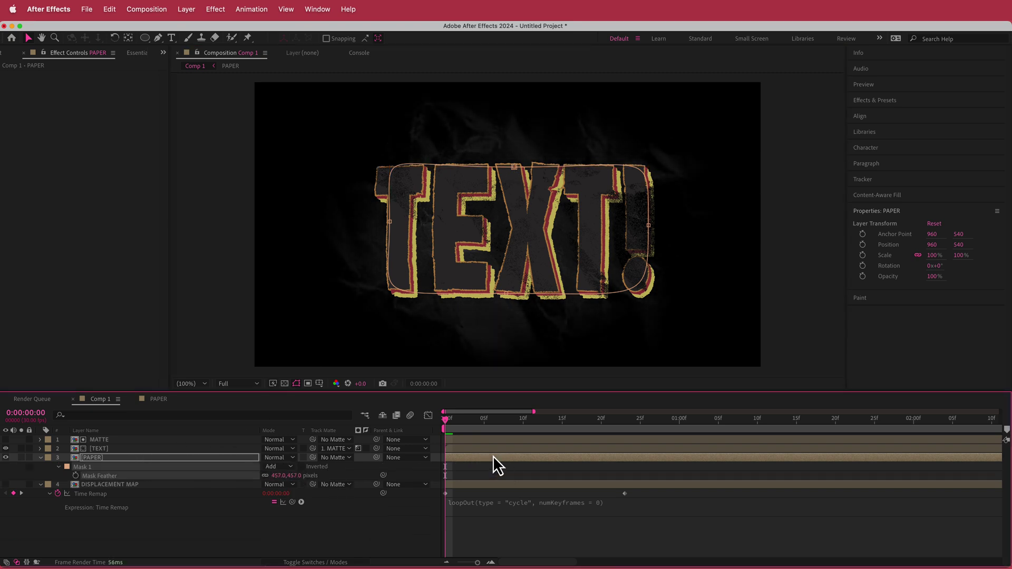
Step: Increase the PAPER mask's feather to 577 pixels and check the result from the start of the timeline
drag(295, 479, 352, 469)
mouse_move(447, 421)
mouse_down()
mouse_move(888, 407)
mouse_move(445, 417)
mouse_up()
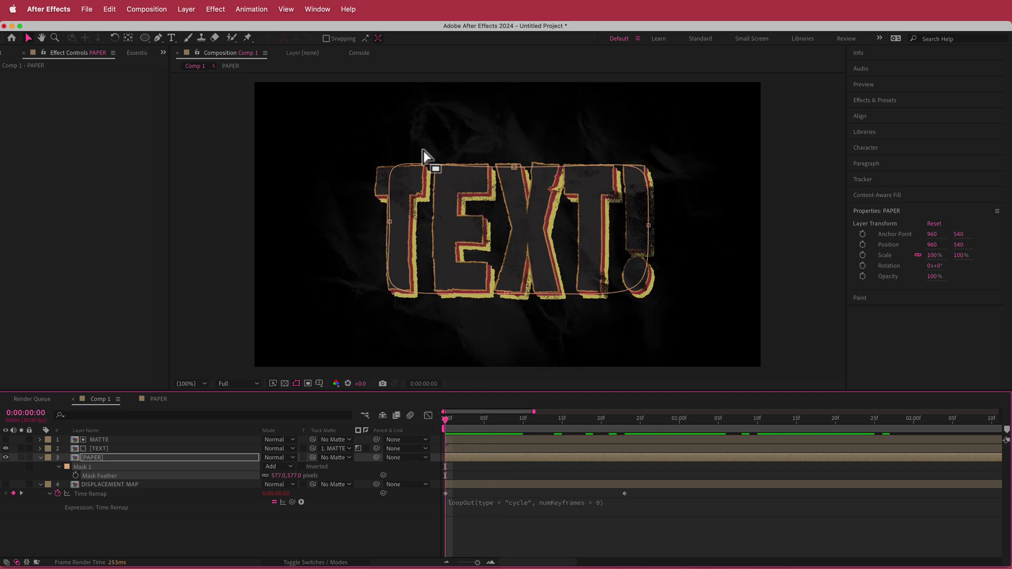
Step: Create a black full-frame solid named BG and place it beneath all the other layers
click(165, 530)
right_click(163, 526)
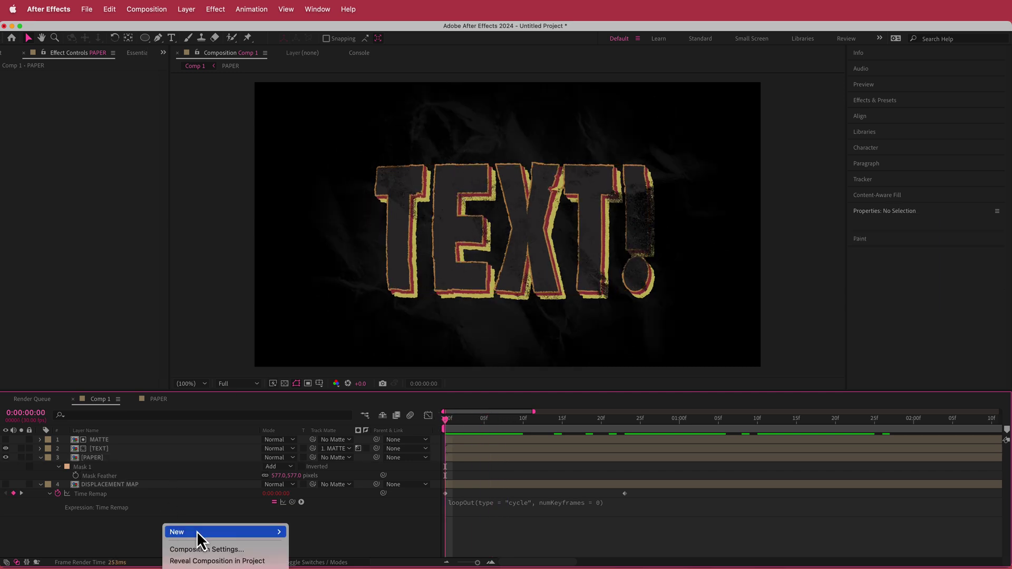
mouse_move(281, 532)
click(339, 561)
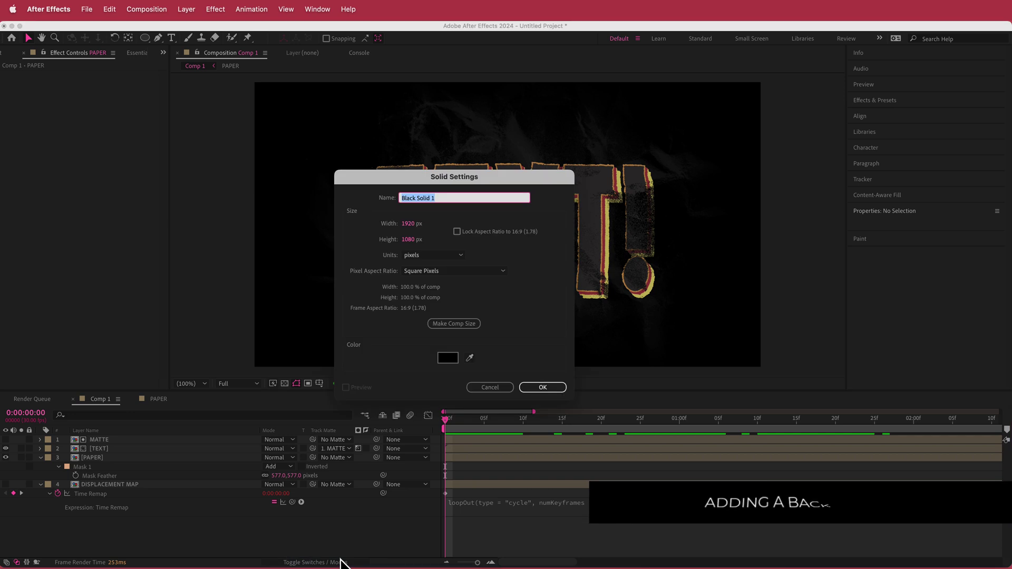
text(BG)
key(Return)
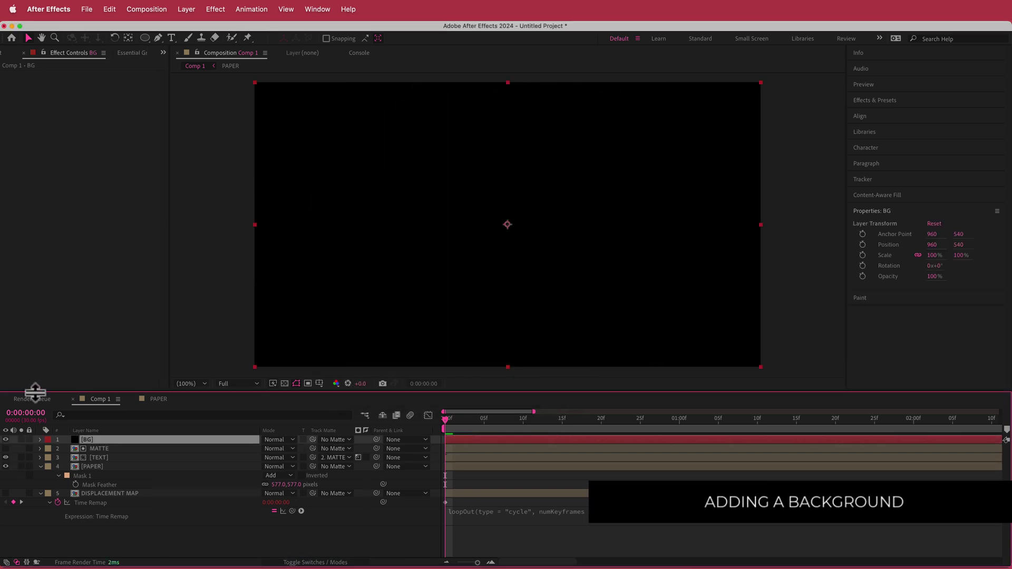
drag(122, 441, 136, 527)
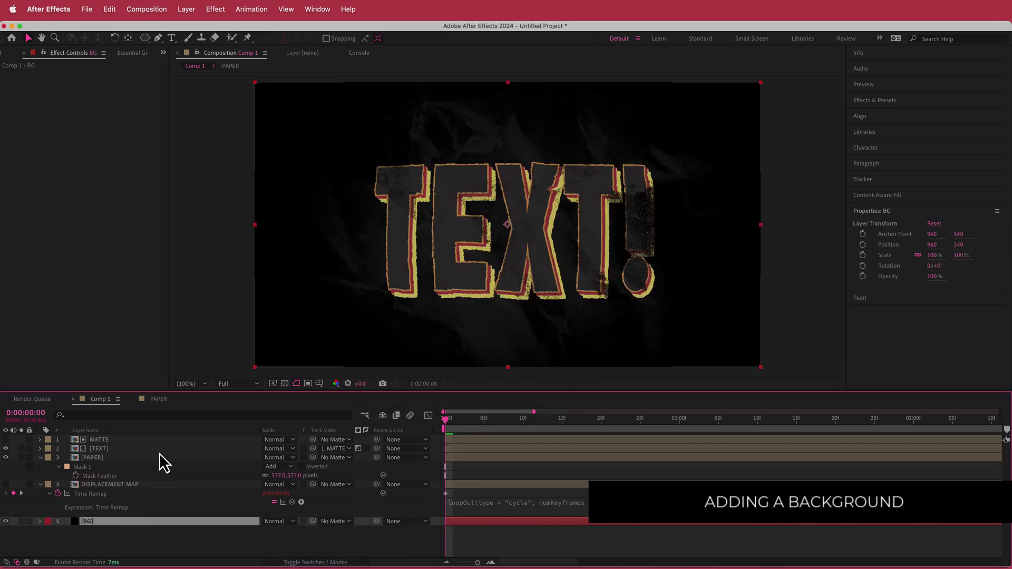
Step: Apply the Gradient Ramp effect to the BG layer
key(ctrl+space)
text(rad)
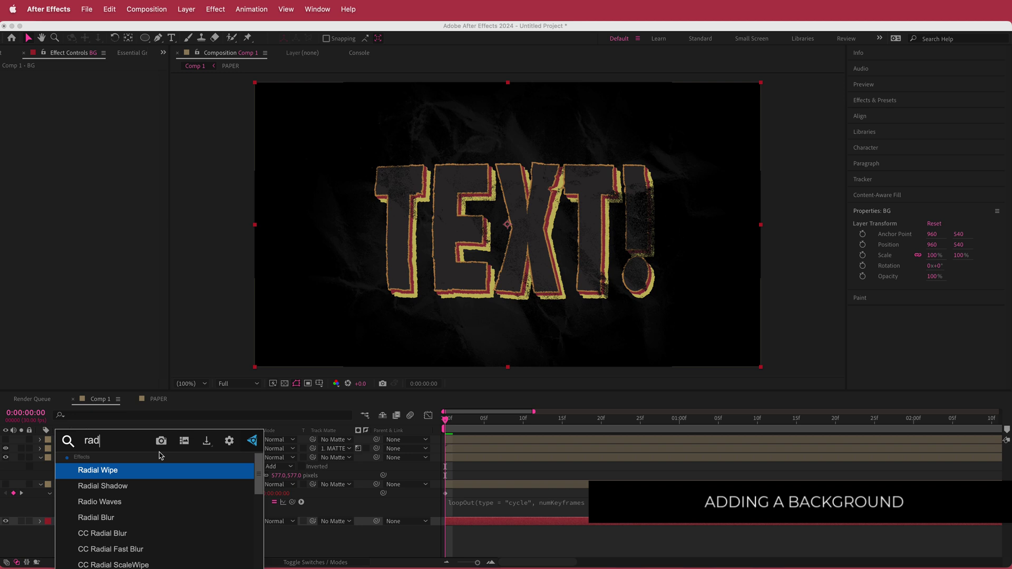
key(BackSpace)
key(BackSpace)
key(BackSpace)
text(gradi)
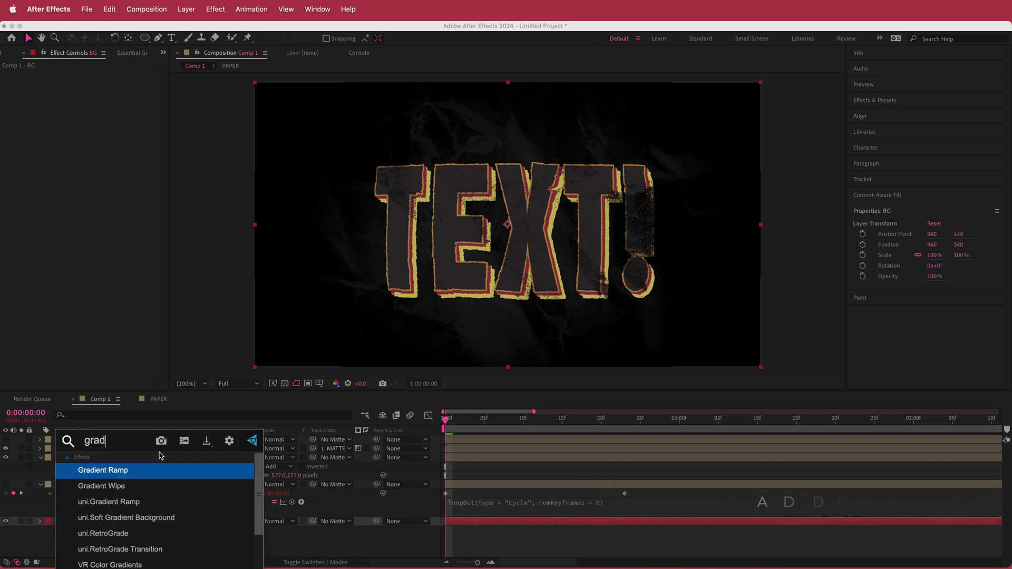
key(Return)
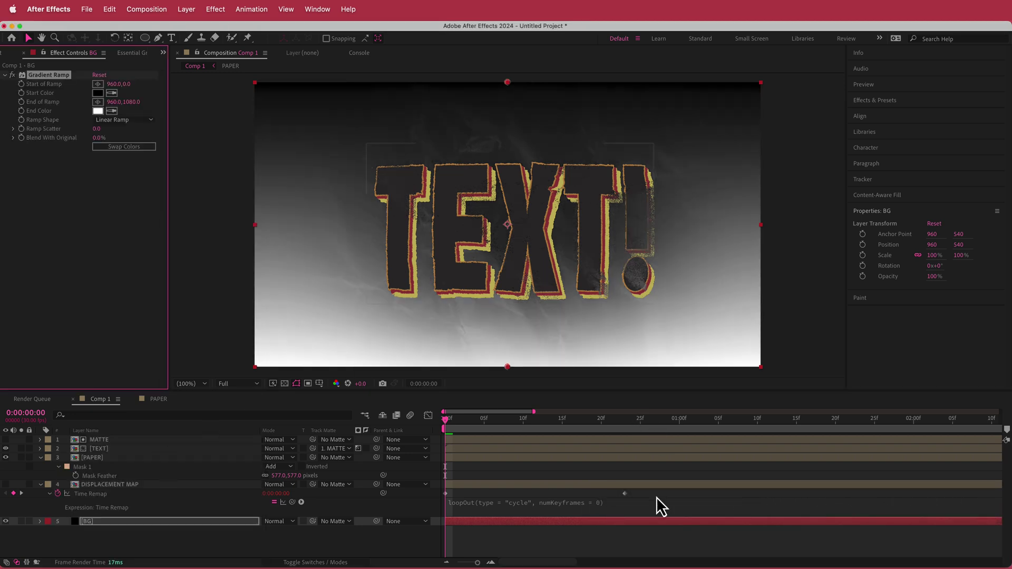
Step: Copy the dark grey #343131 from the Color Hunt palette and use it as the gradient's End Color
key(super+Tab)
mouse_move(672, 354)
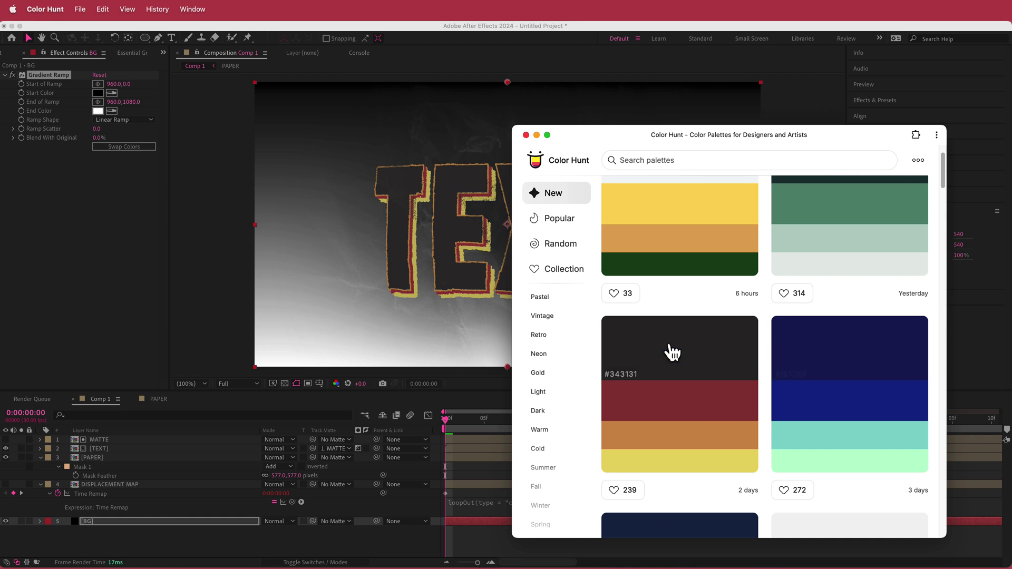
click(622, 382)
key(super+Tab)
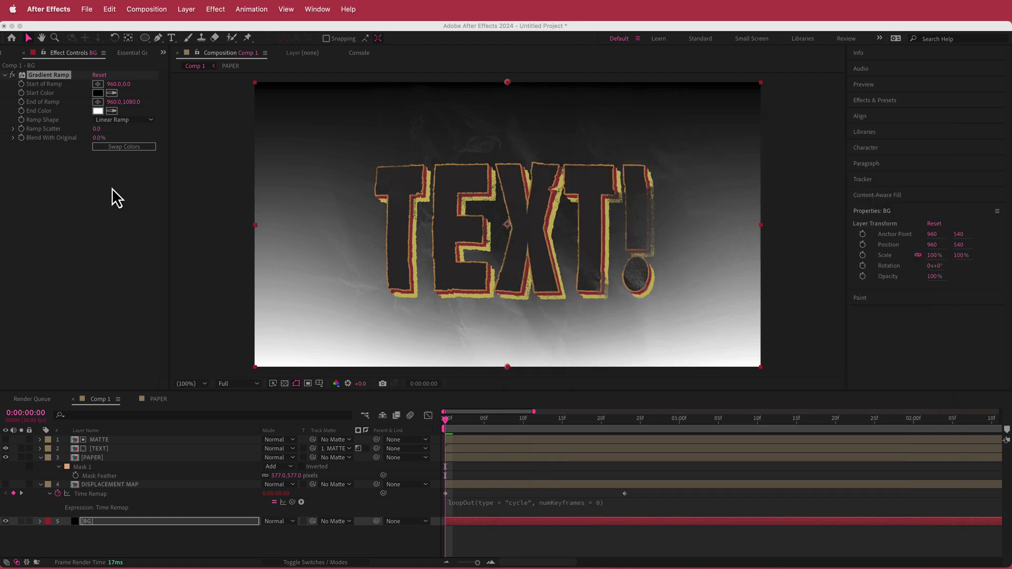
click(98, 111)
text(343131)
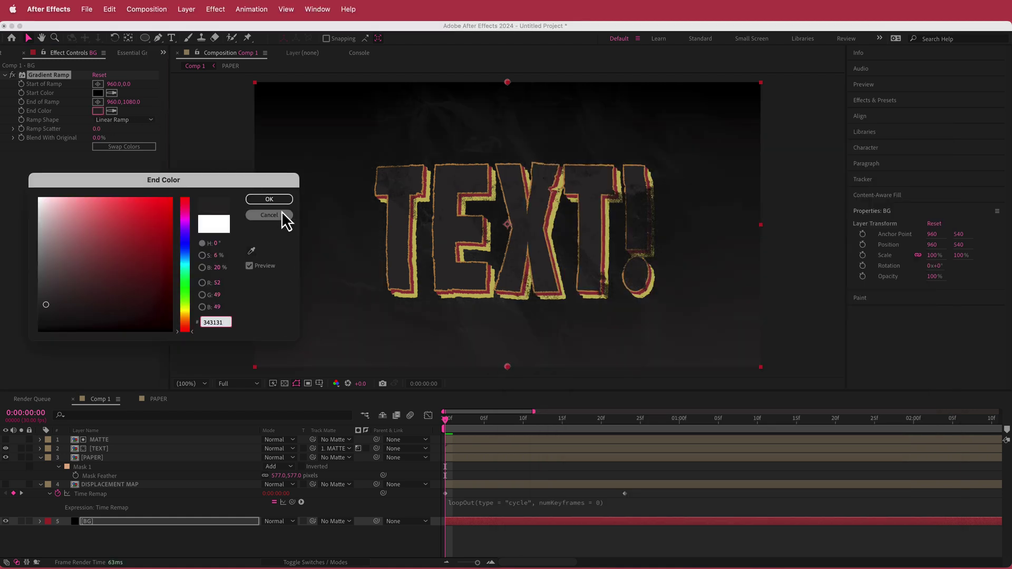
click(270, 200)
Step: Change the gradient to a Radial Ramp and place its start at the frame's centre, 960, 540
click(122, 120)
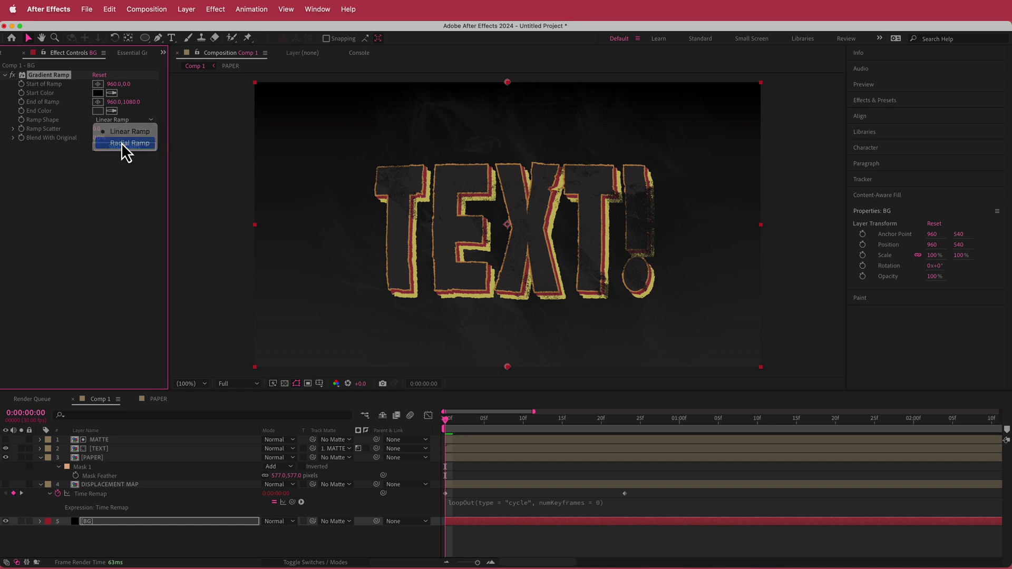
click(126, 144)
click(98, 84)
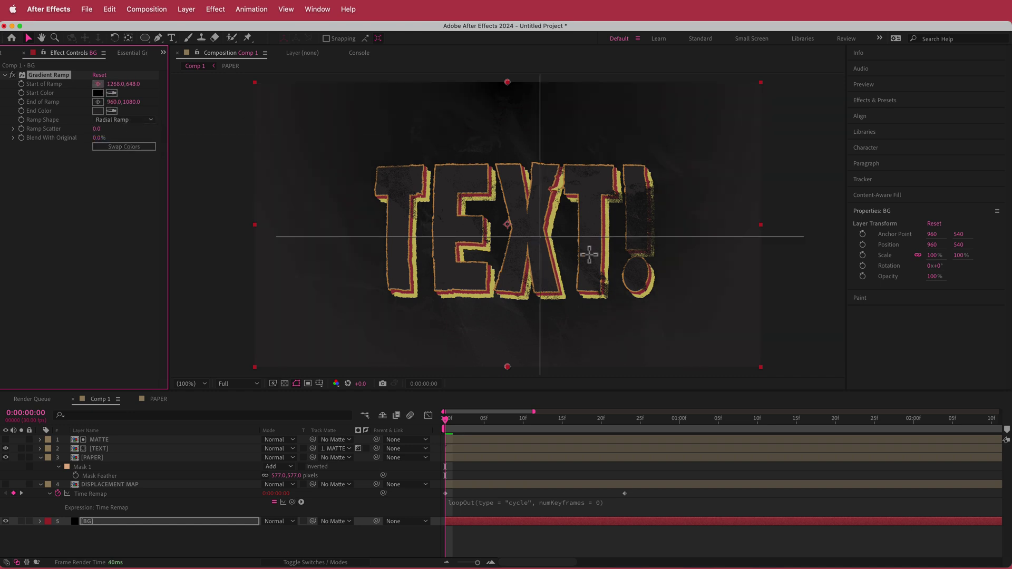
click(508, 225)
Step: Place the end of the ramp near the frame's lower-left corner at about 190, 984, and swap the gradient's colors
click(98, 102)
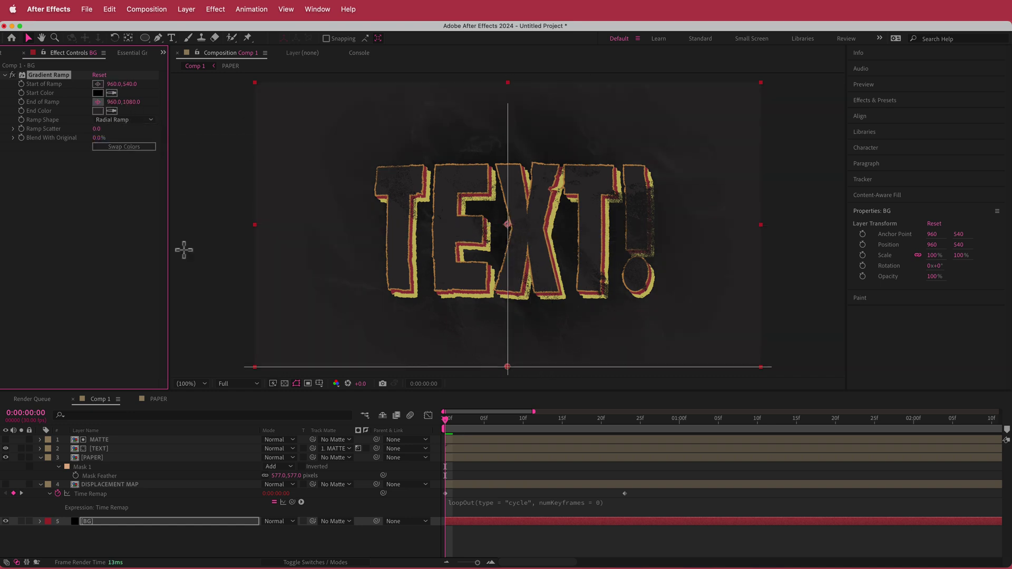
click(282, 351)
drag(282, 352, 308, 350)
click(125, 147)
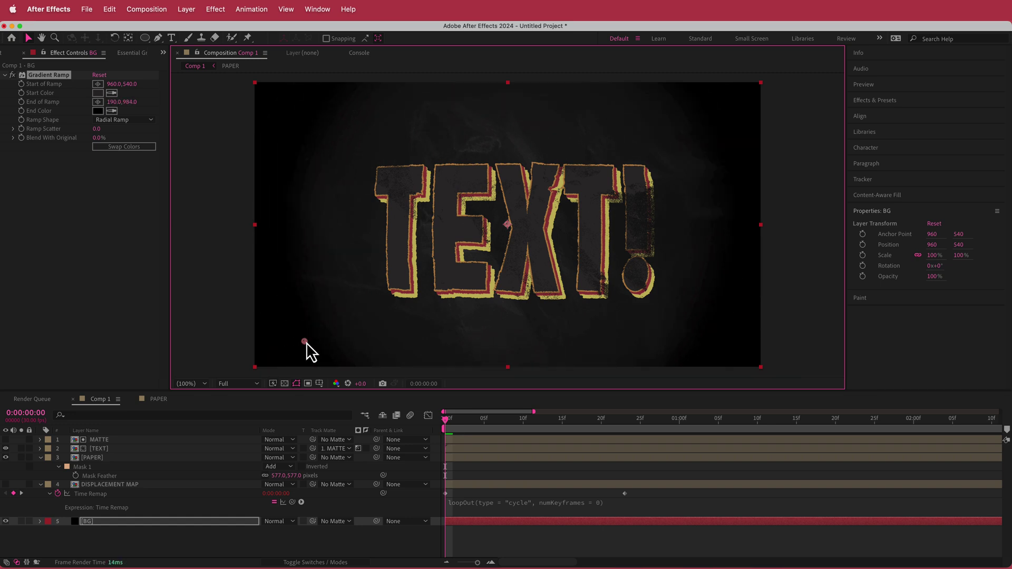
Step: Preview the animation with the new background from the start of the timeline
mouse_move(447, 419)
mouse_down()
mouse_move(710, 419)
mouse_move(431, 428)
mouse_up()
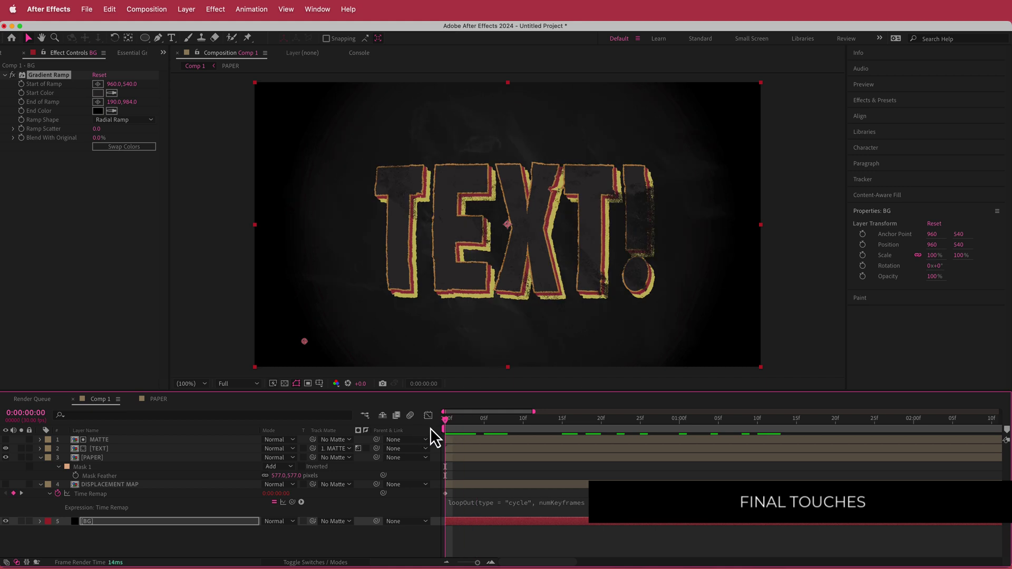
key(space)
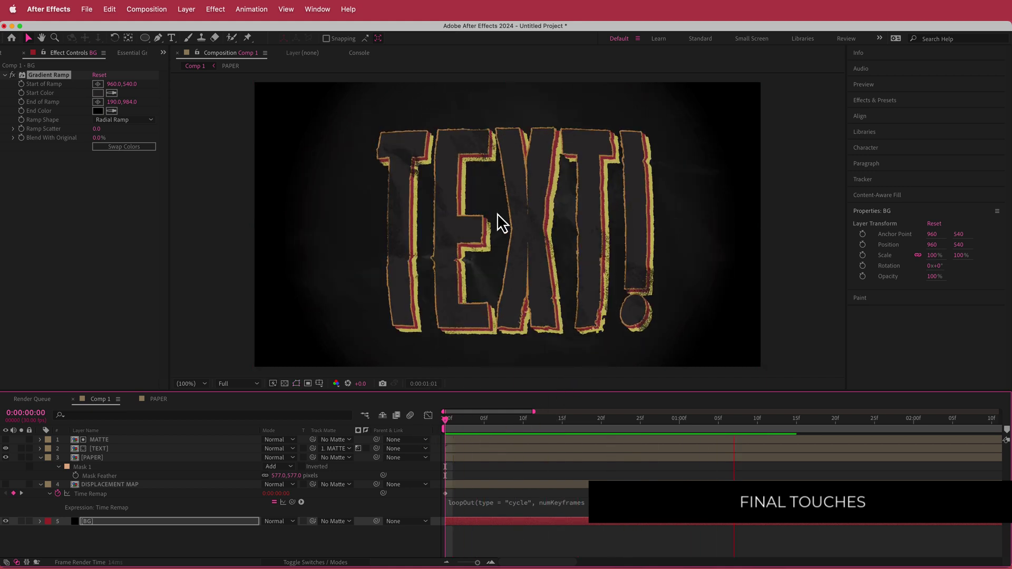
key(space)
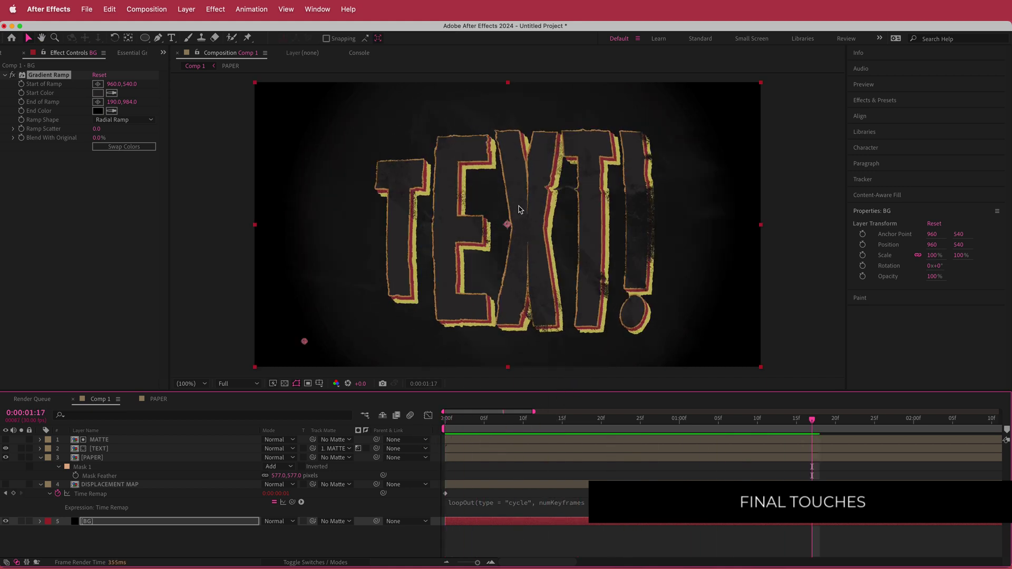
Step: Add an adjustment layer at the top of the layer stack and apply the Curves effect to it
right_click(369, 440)
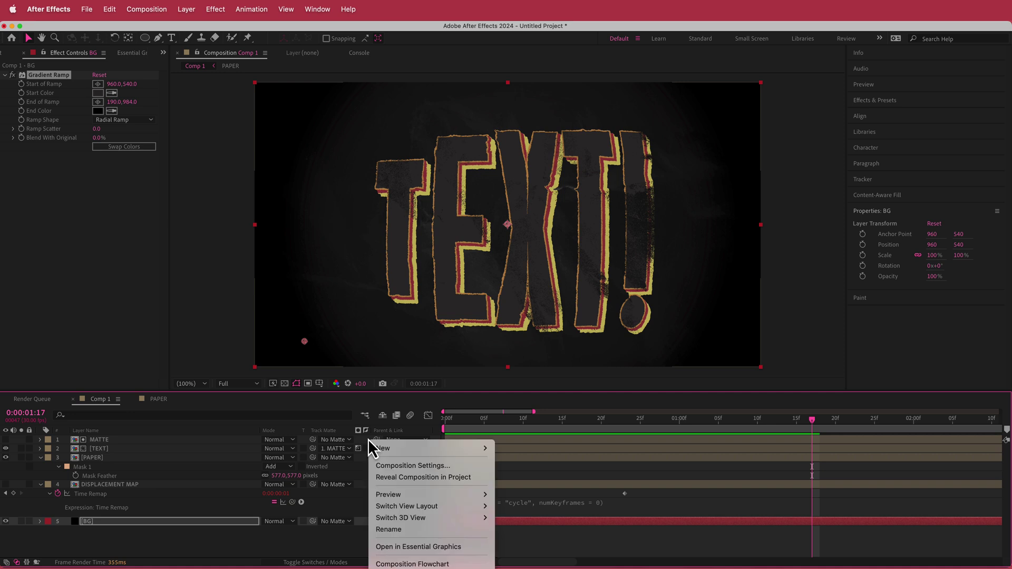
mouse_move(393, 449)
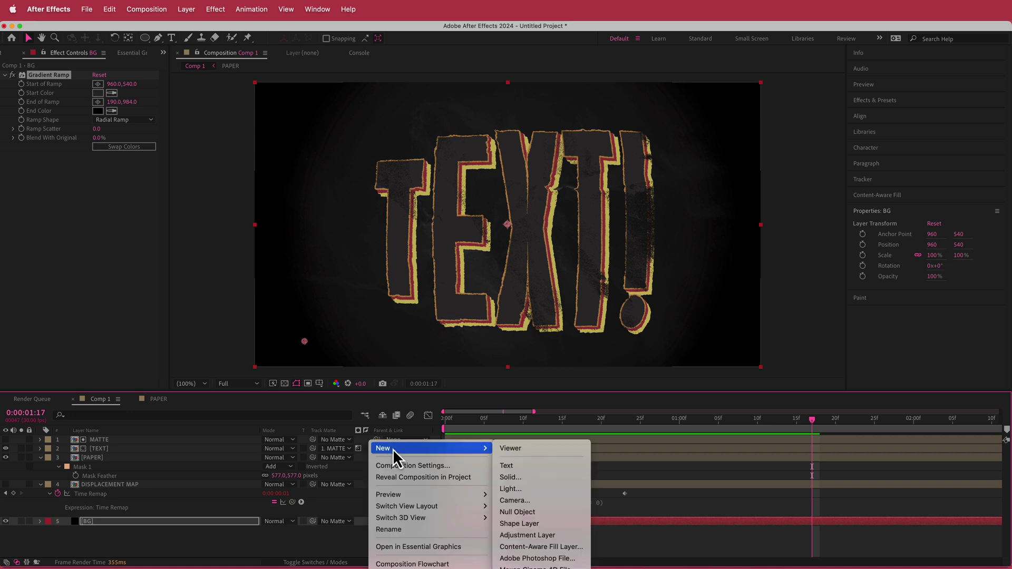
click(554, 535)
drag(128, 522, 121, 439)
key(ctrl+space)
text(curv)
key(Return)
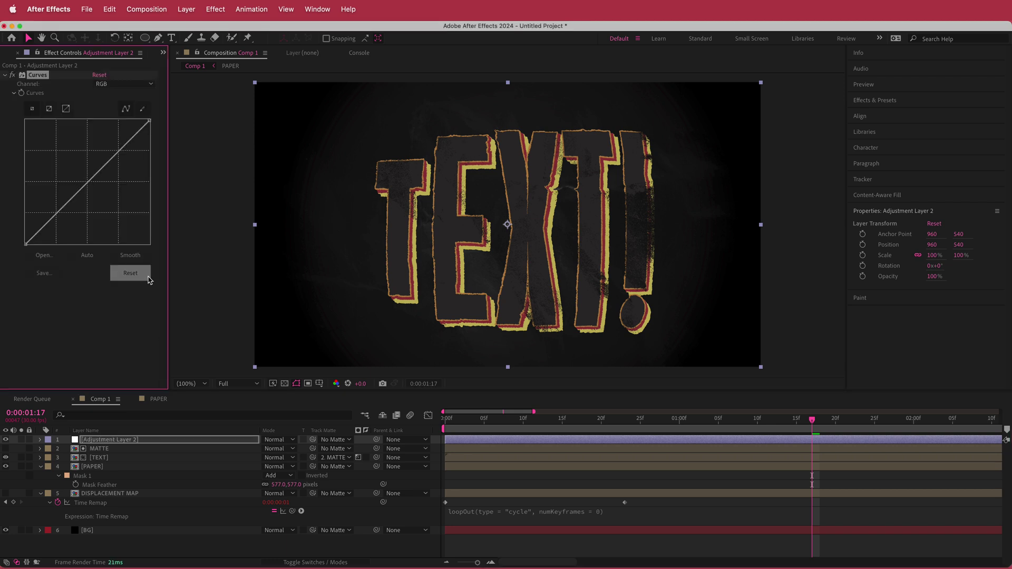
Step: Shape the RGB curve into a gentle S by lowering the shadows and raising the highlights
click(58, 215)
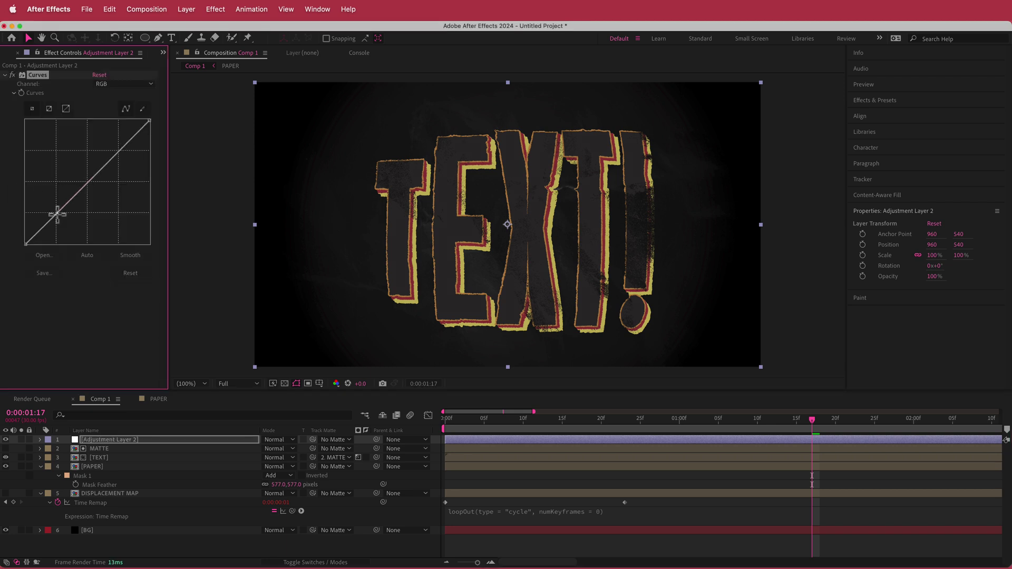
drag(120, 153, 113, 144)
mouse_move(56, 214)
mouse_down()
mouse_move(68, 226)
mouse_move(61, 217)
mouse_up()
drag(112, 142, 116, 148)
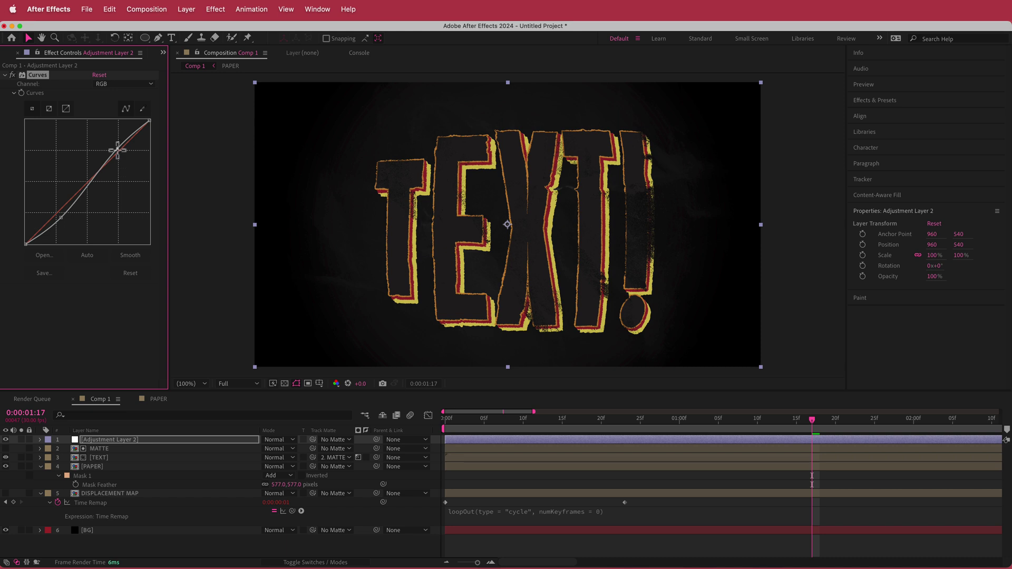
Step: Add another adjustment layer above the Curves layer and apply the Noise effect to it
right_click(366, 440)
mouse_move(463, 451)
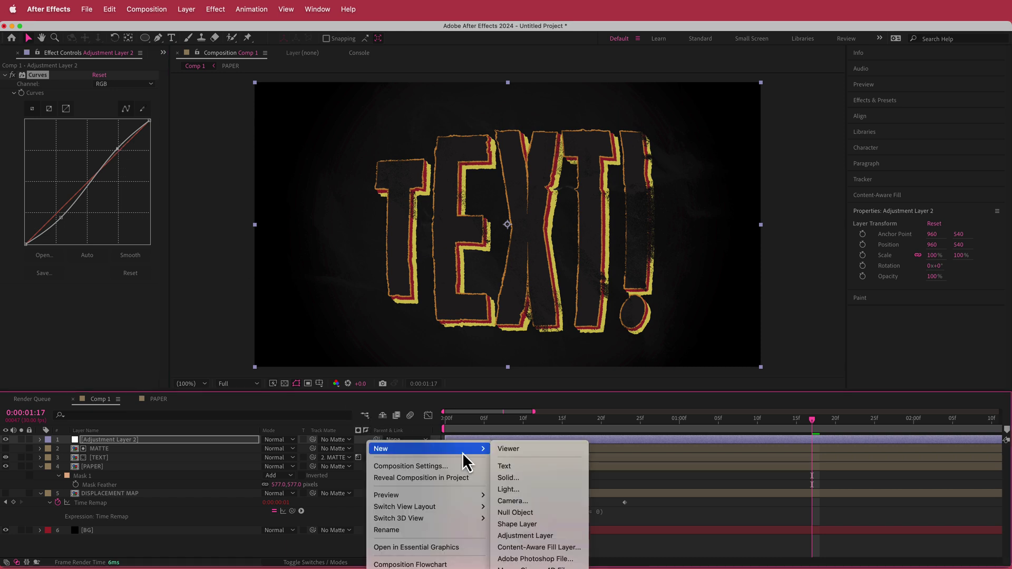
click(553, 535)
key(ctrl+space)
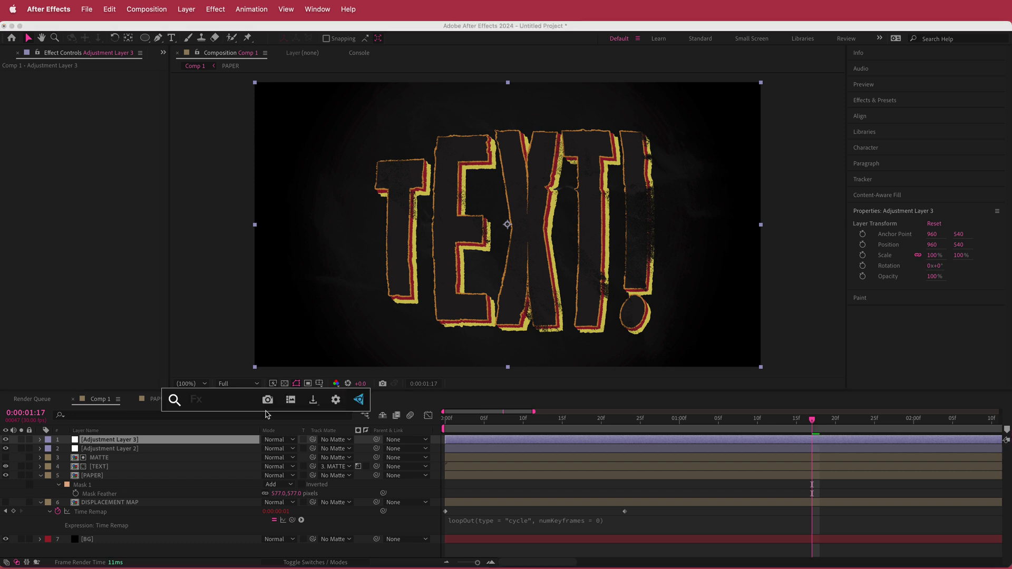
text(noi)
key(Down)
key(Down)
key(Down)
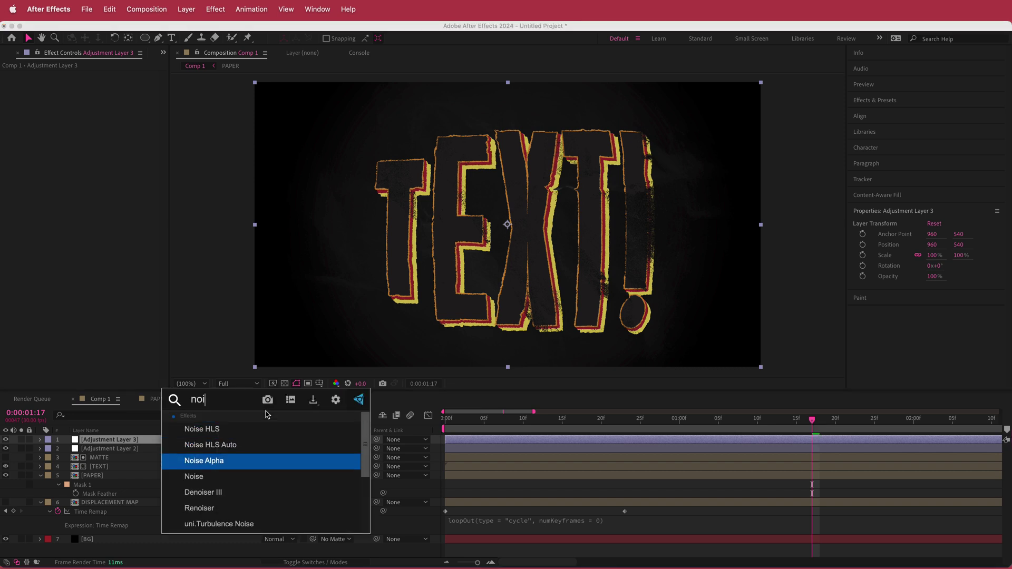
key(Return)
Step: Set the Amount of Noise to 15% and inspect the grain around frame 18
click(98, 84)
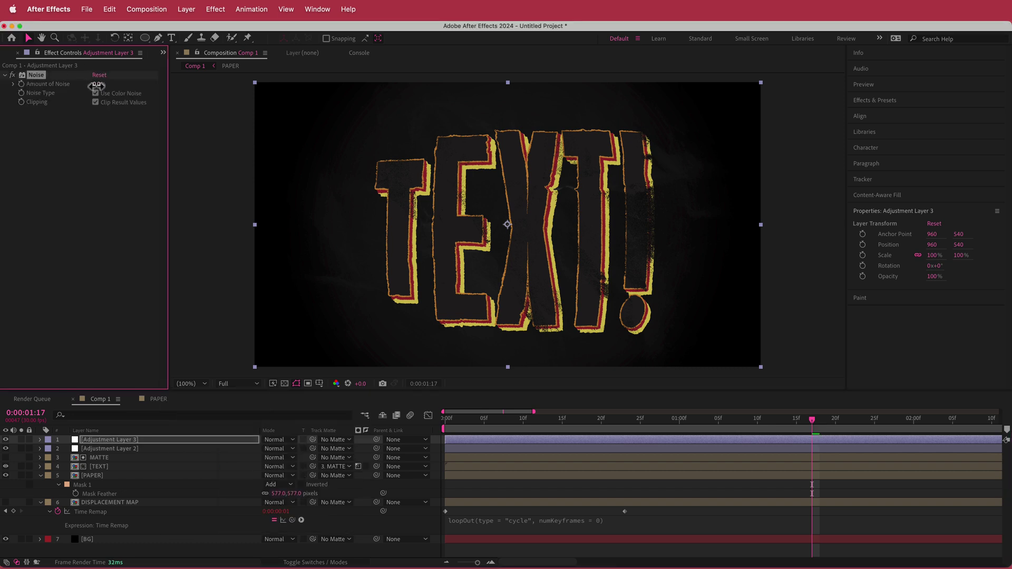
text(15)
key(Return)
drag(810, 429, 586, 429)
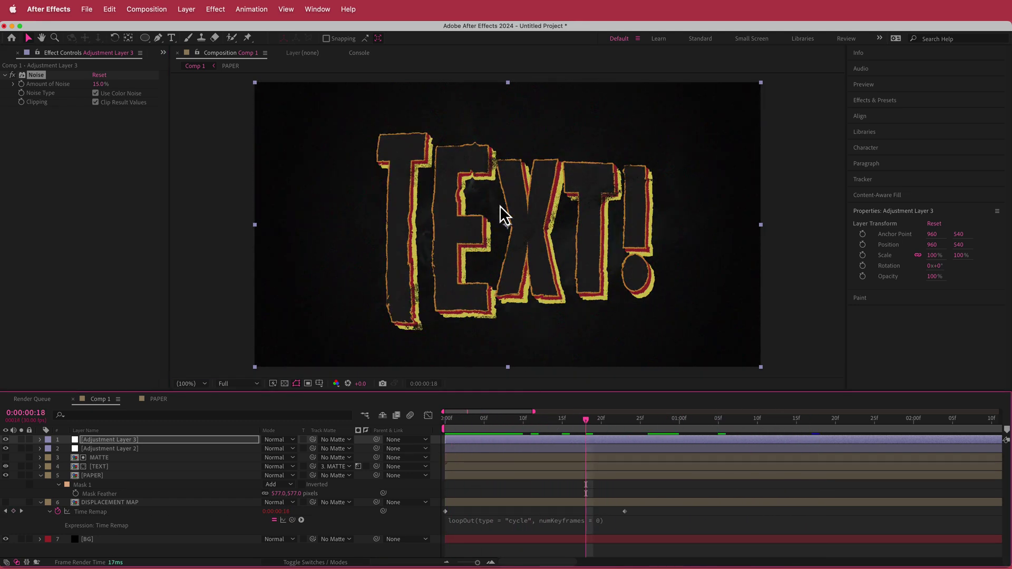
Step: Add a third adjustment layer above the noise layer and apply the Exposure effect to it
right_click(366, 442)
mouse_move(395, 451)
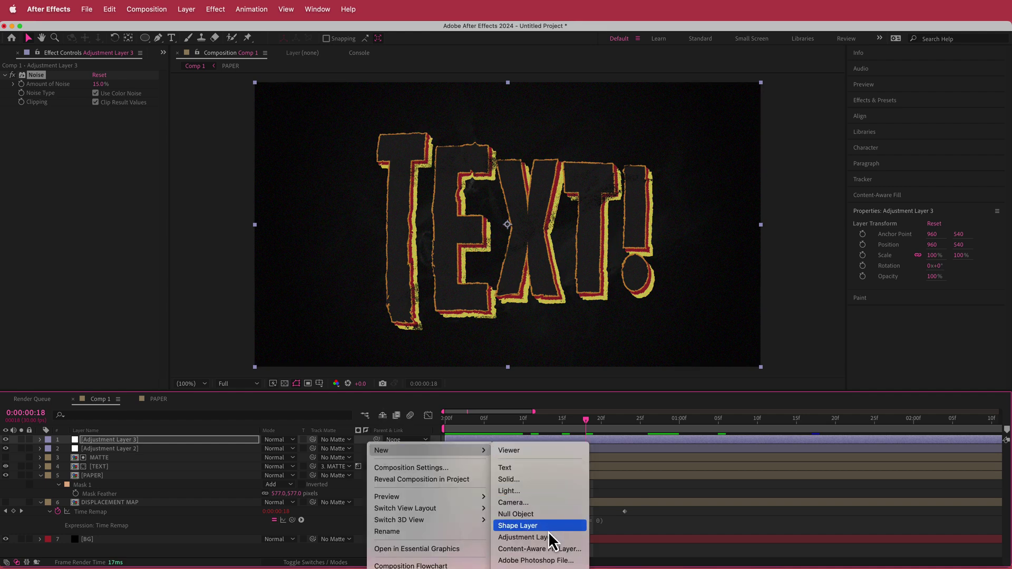
click(528, 537)
key(ctrl+space)
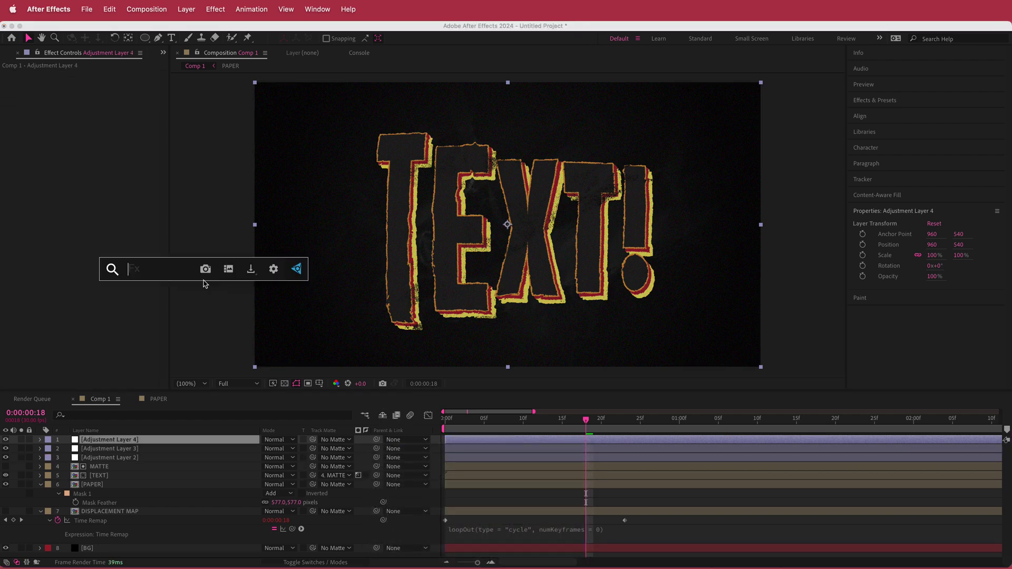
text(expo)
key(Return)
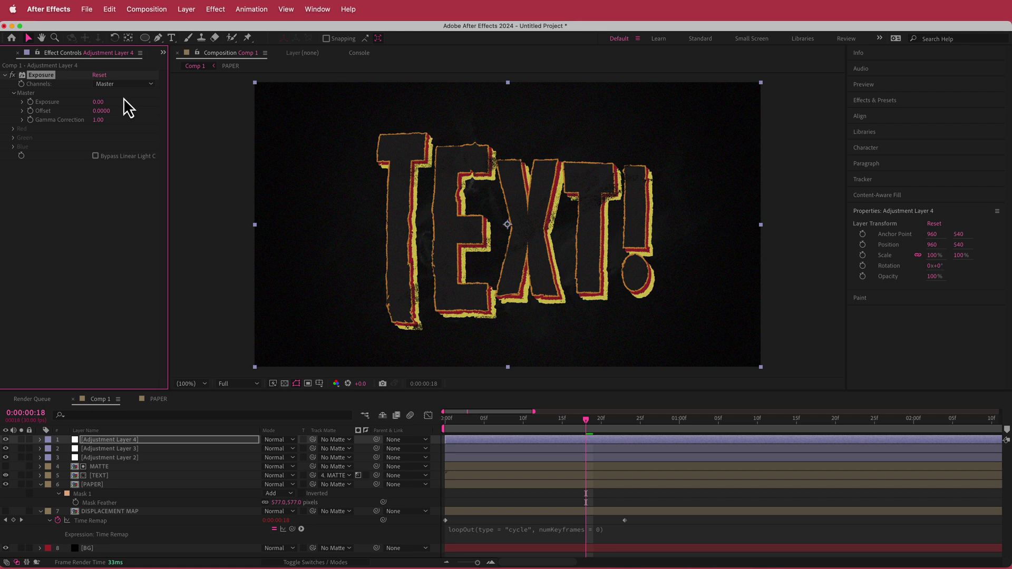
Step: Set the master Exposure to -0.1 and drive it with the expression wiggle(30,-0.2)
click(98, 102)
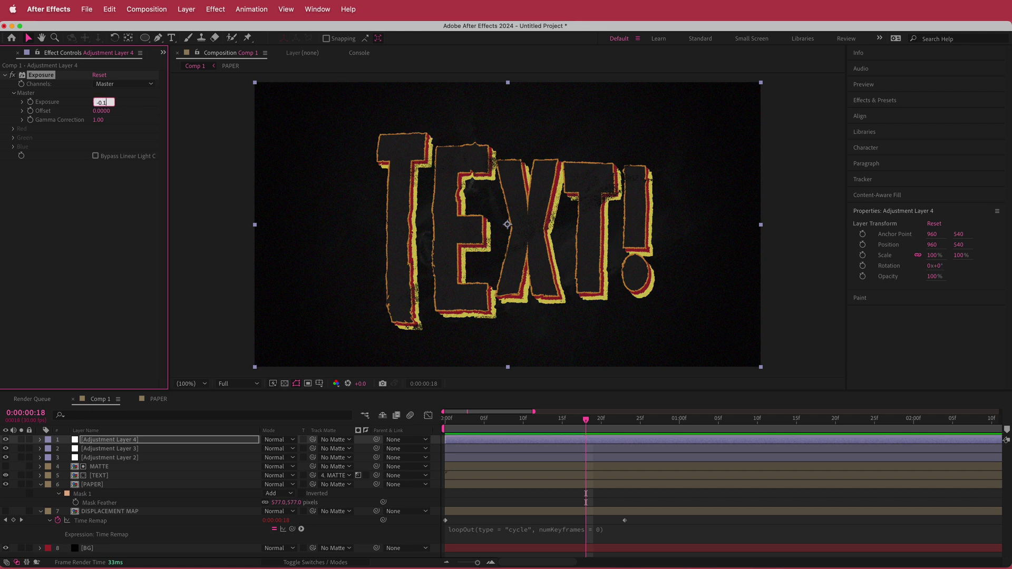
key(Return)
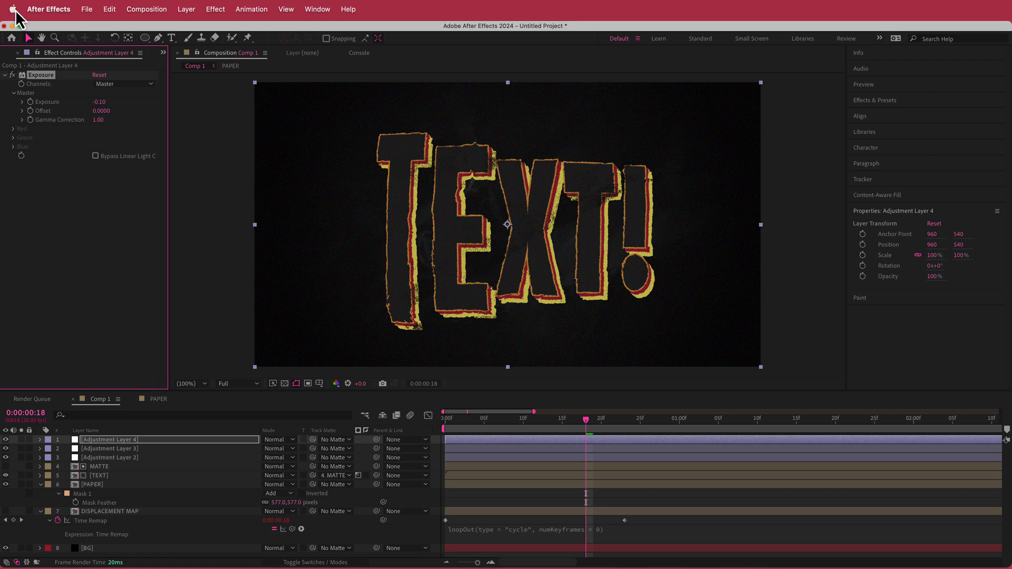
alt+click(31, 102)
text(wiggle())
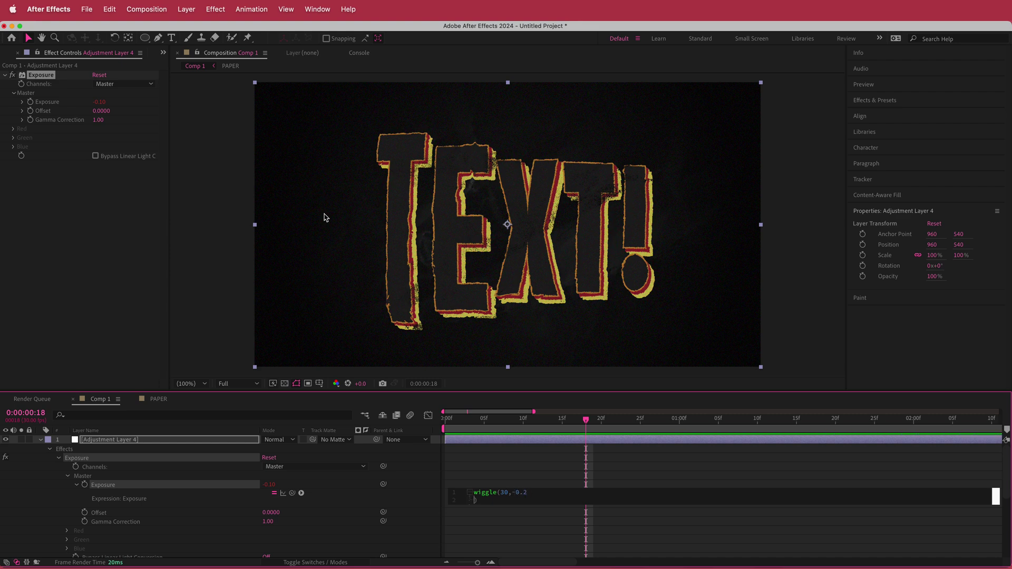
Step: Preview the exposure flicker at several points in the timeline and play the finished animation from the start
drag(590, 419, 472, 426)
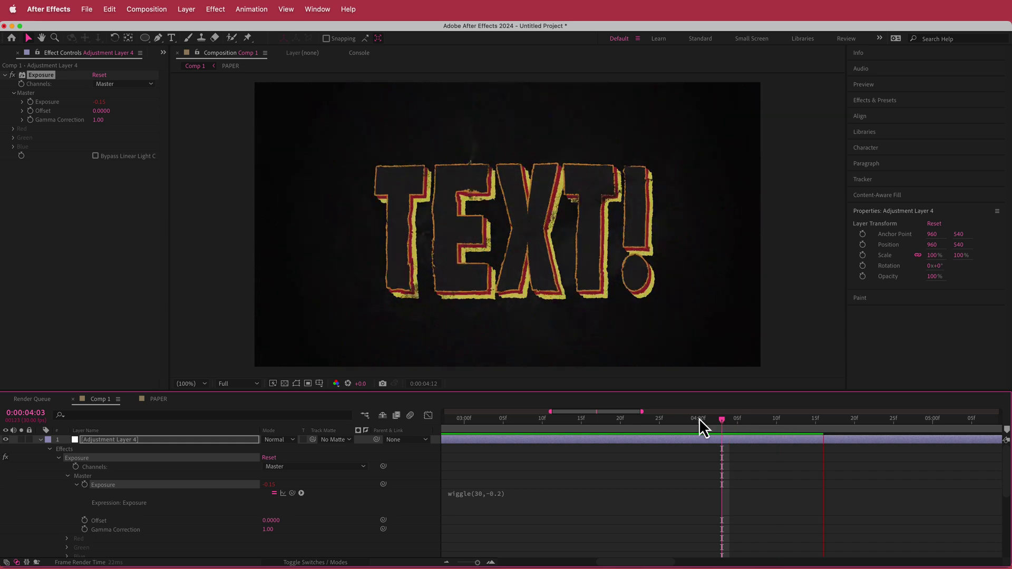
click(880, 419)
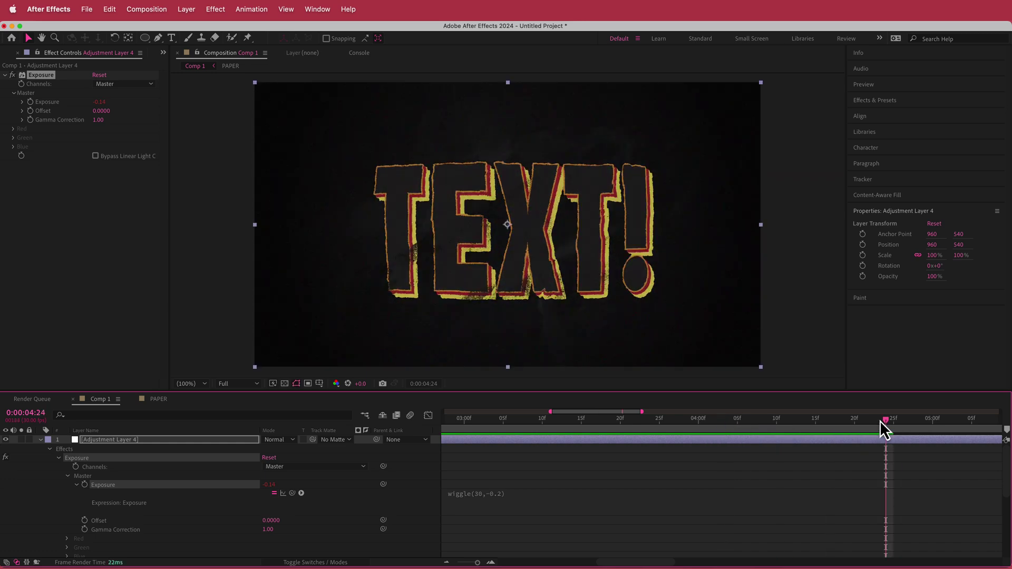
drag(701, 417, 457, 415)
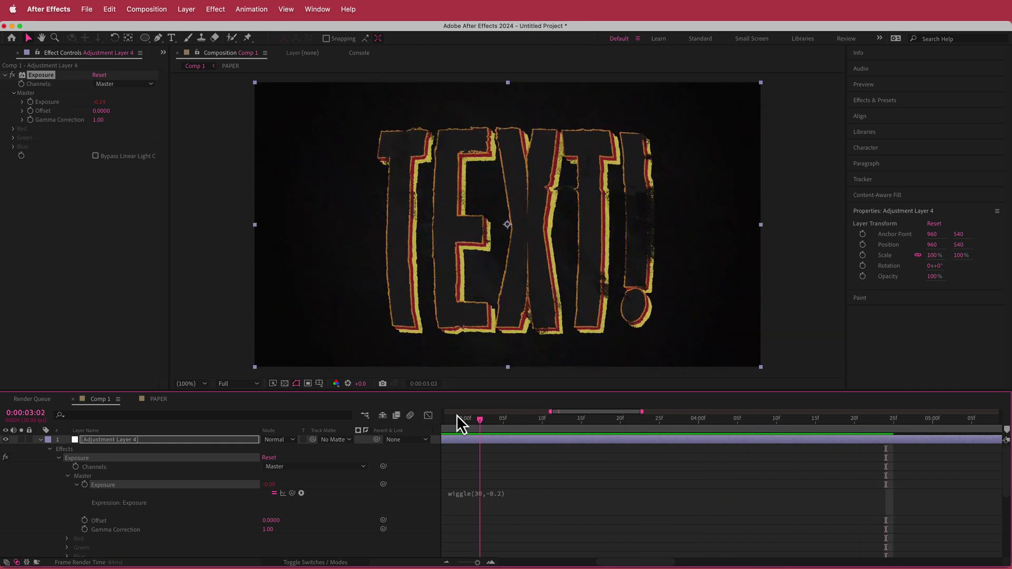
key(Home)
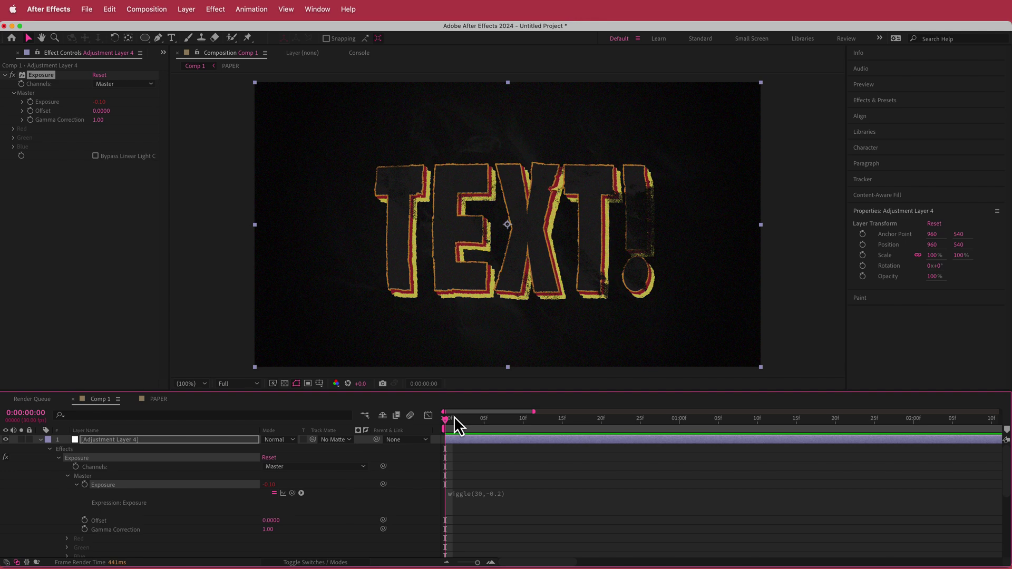
key(space)
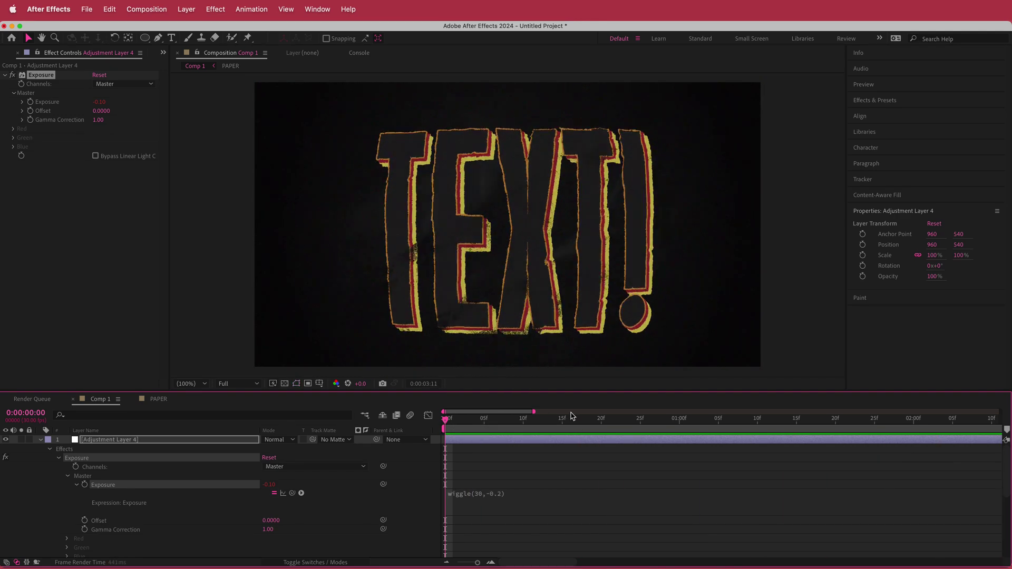
key(space)
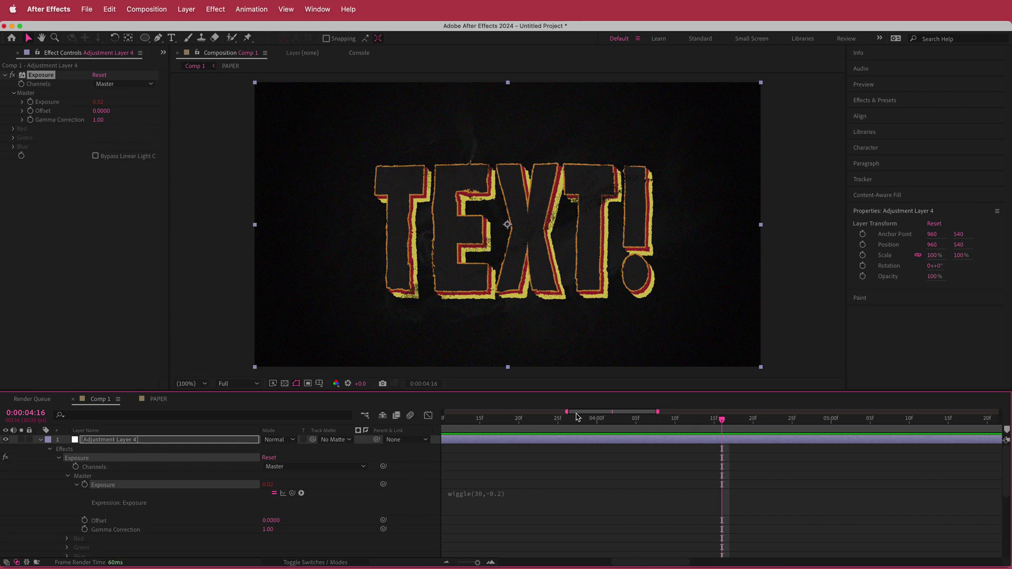